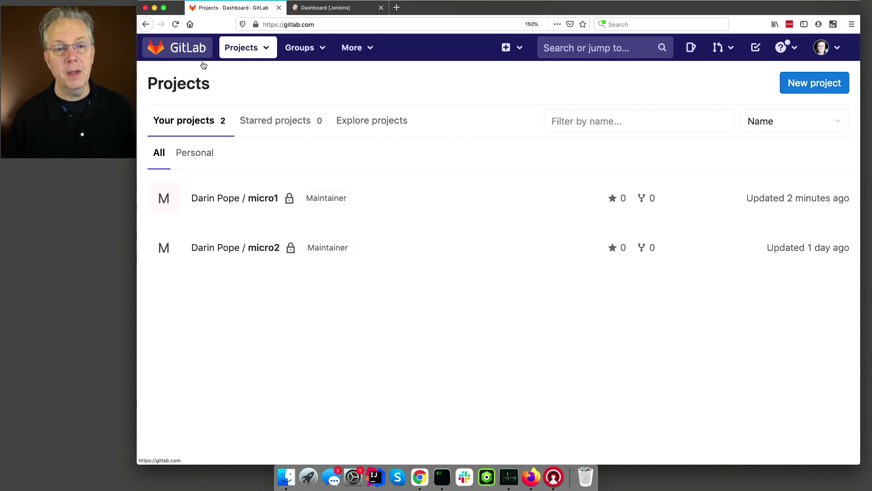
# Step: Open the micro1 project and examine its repository files and README
pyautogui.click(263, 198)
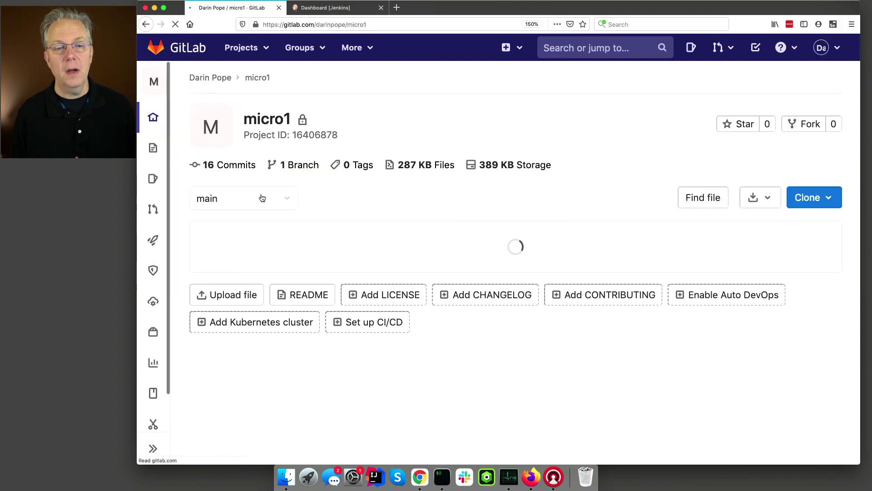
pyautogui.scroll(-2, 372, 326)
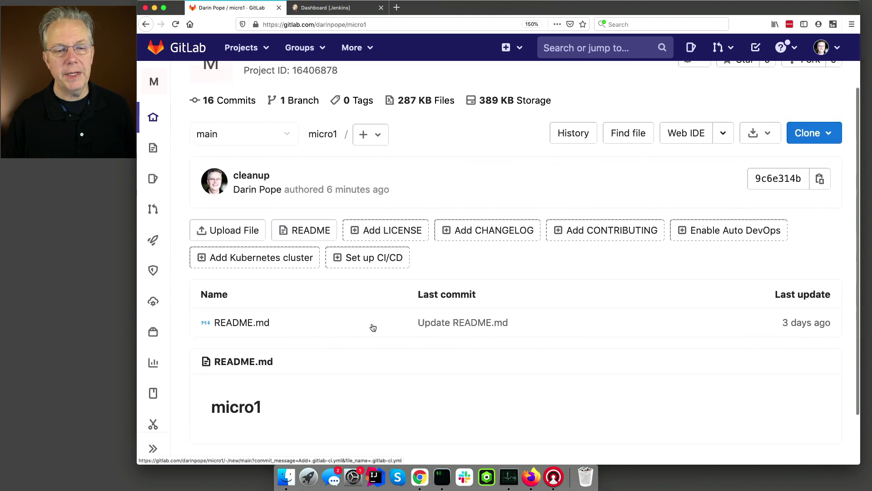
pyautogui.scroll(-3, 372, 327)
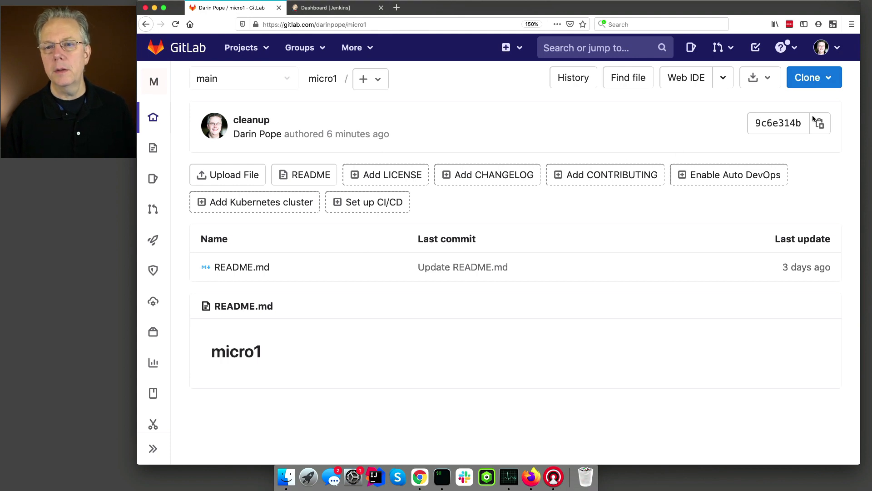
# Step: Open the personal access tokens page in the account's user settings
pyautogui.click(841, 50)
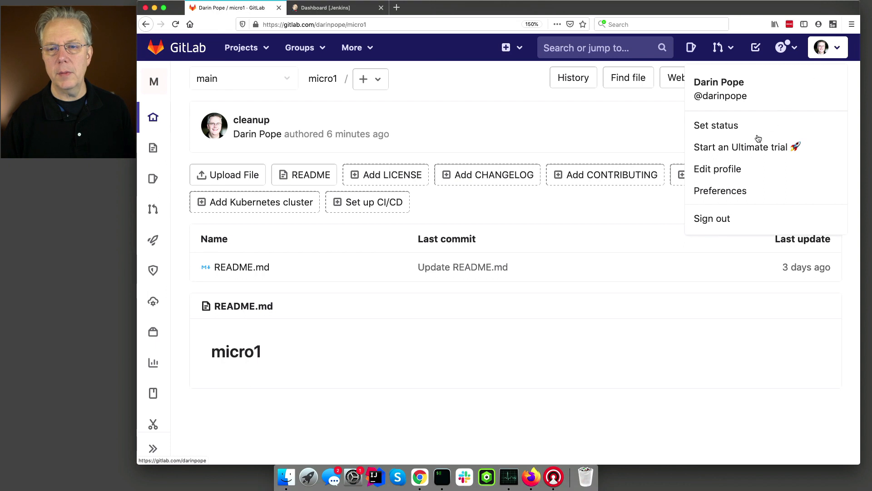
pyautogui.click(727, 174)
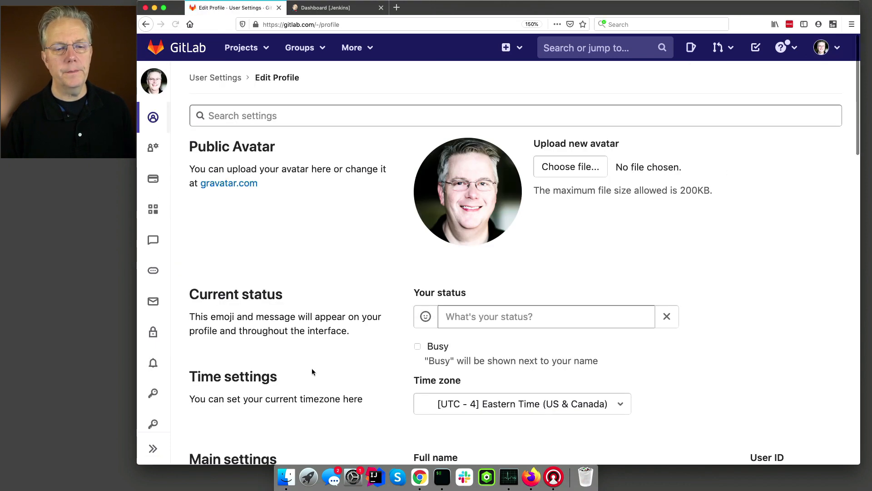
pyautogui.click(162, 447)
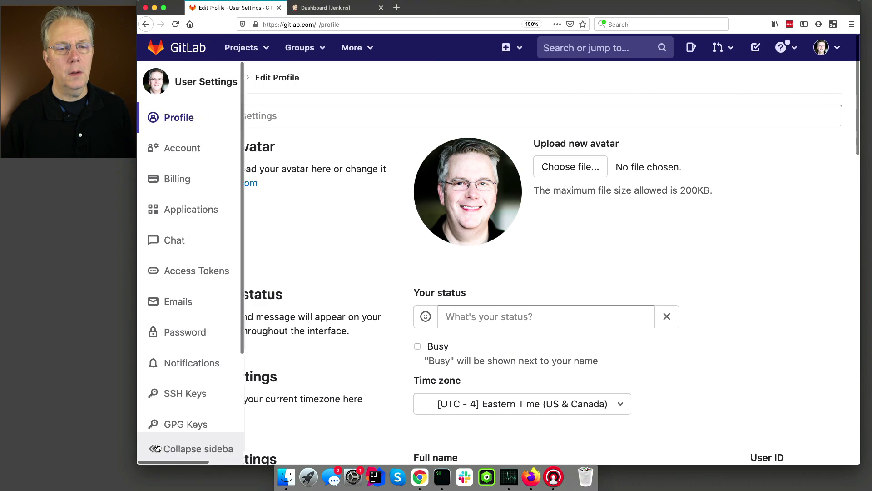
pyautogui.click(201, 272)
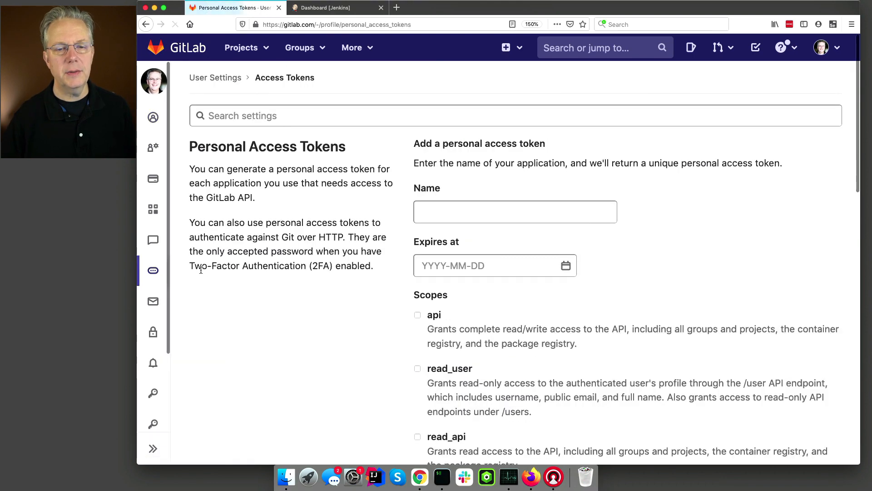
# Step: Name the new personal access token "jenkins-" plus the account username and set its expiry date to 2021-03-26
pyautogui.click(498, 222)
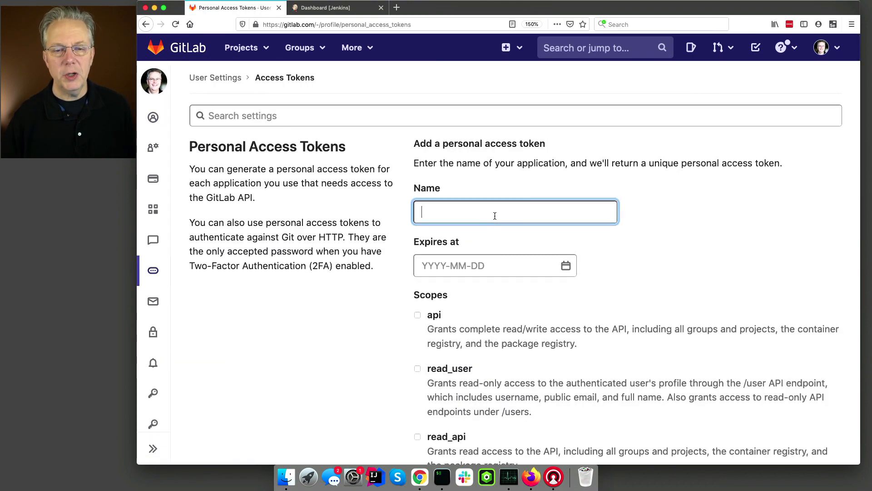
pyautogui.write('jenkins')
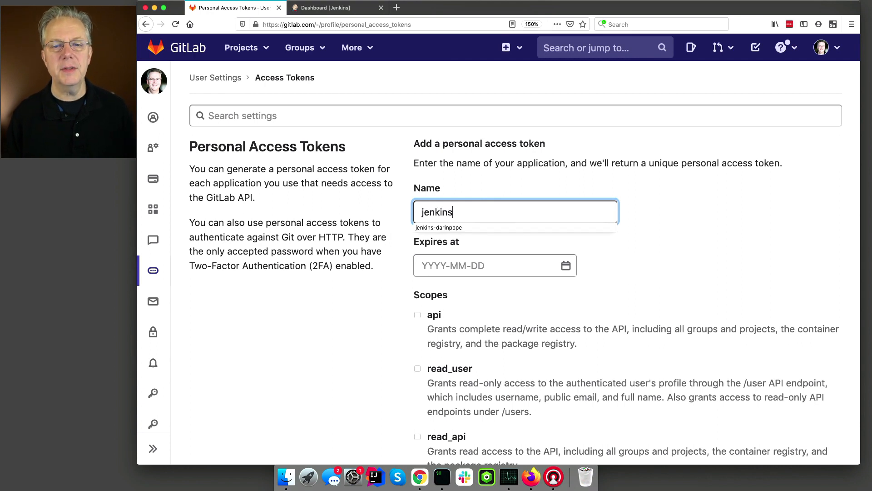
pyautogui.write('-darinpope')
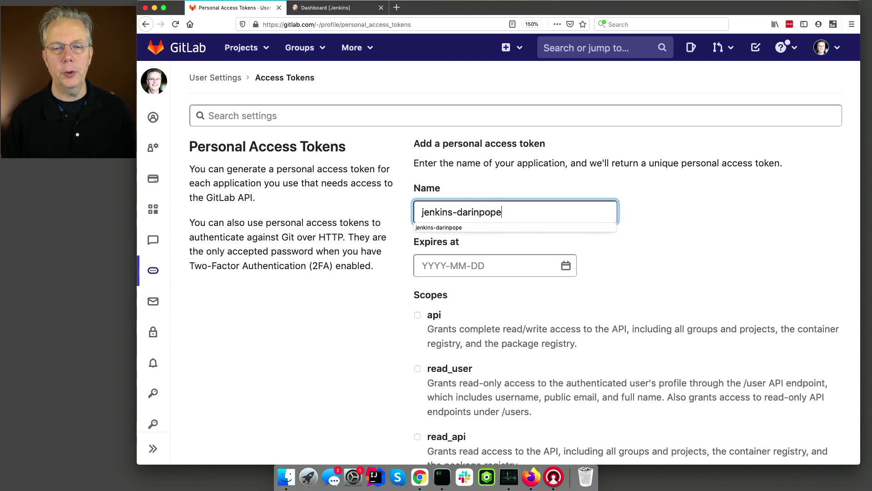
pyautogui.press('Tab')
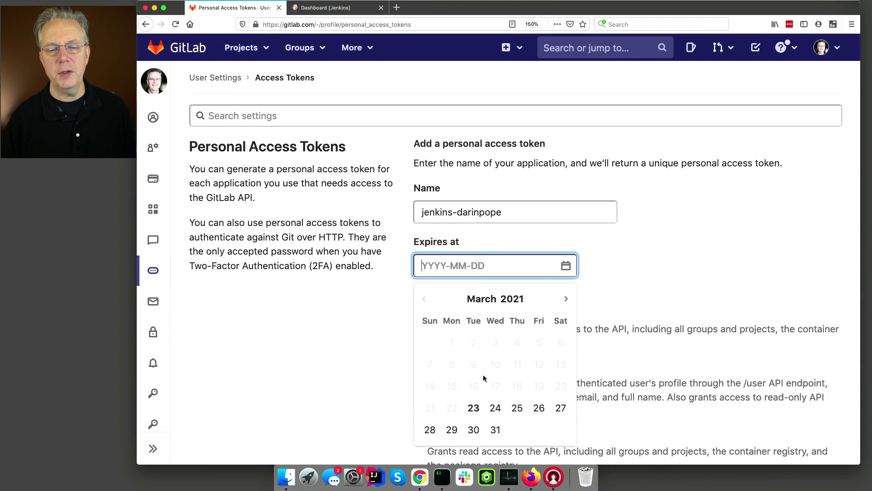
pyautogui.click(540, 411)
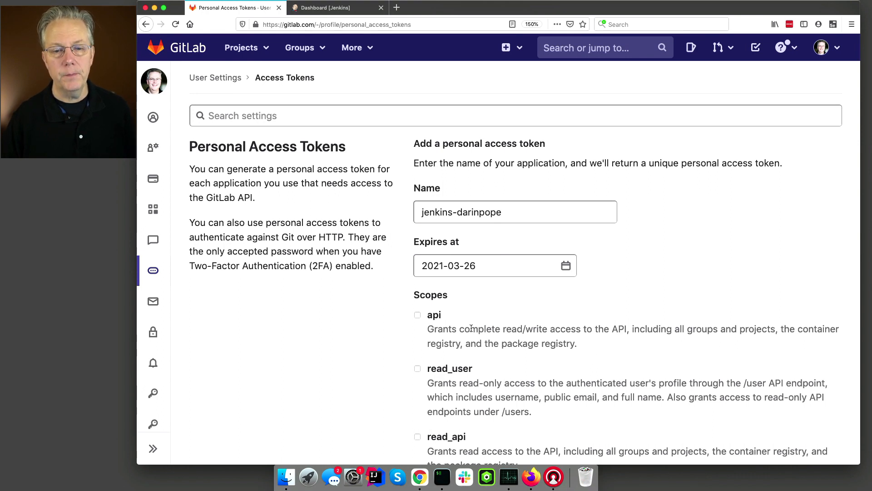
# Step: Grant the token the api scope and create the personal access token
pyautogui.click(418, 315)
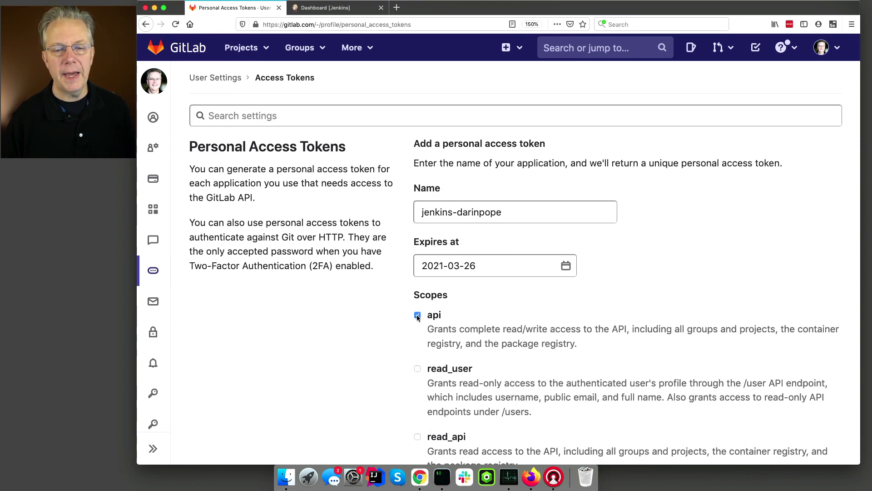
pyautogui.scroll(-6, 370, 348)
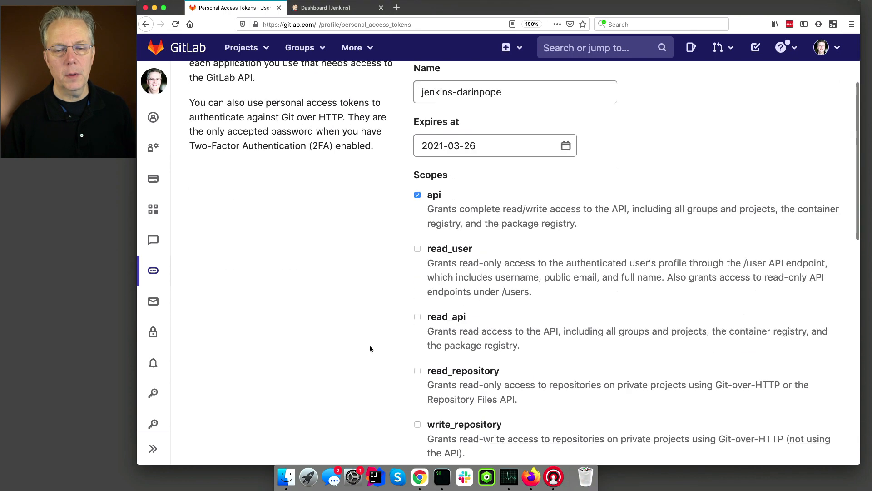
pyautogui.scroll(-2, 370, 348)
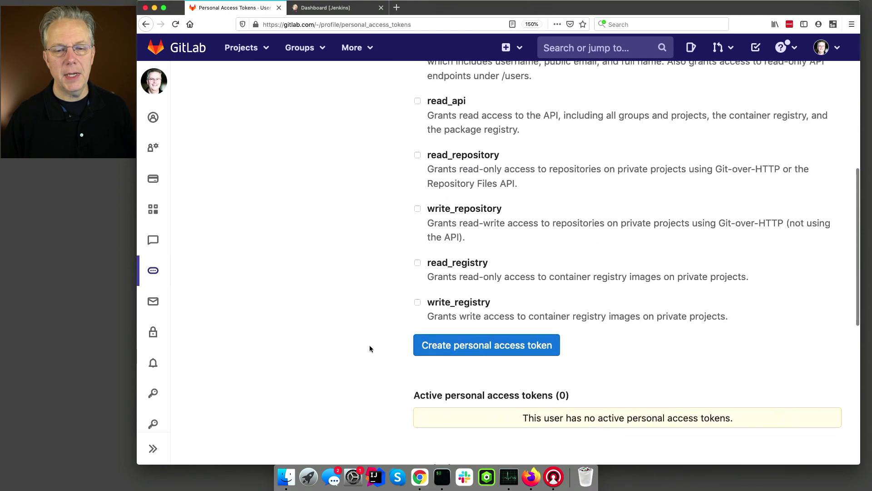
pyautogui.click(475, 347)
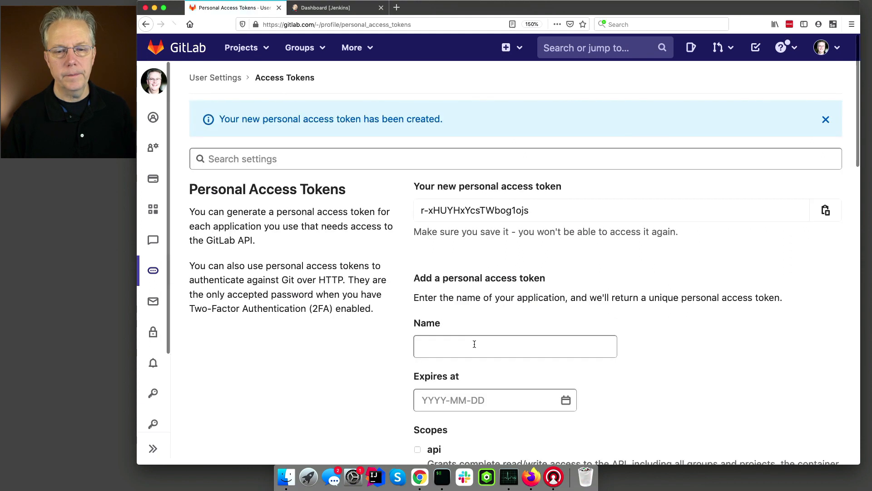
# Step: Copy the complete newly generated personal access token to keep it outside the browser
pyautogui.click(427, 210)
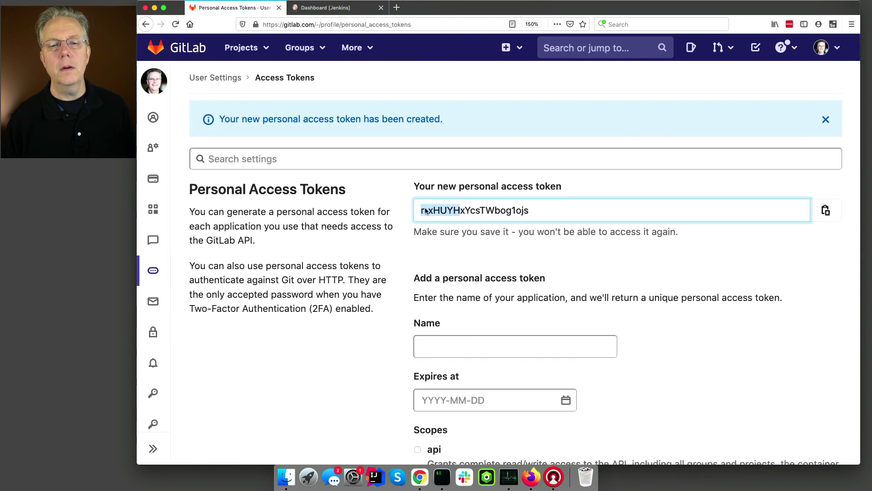
pyautogui.moveTo(421, 212); pyautogui.dragTo(438, 214)
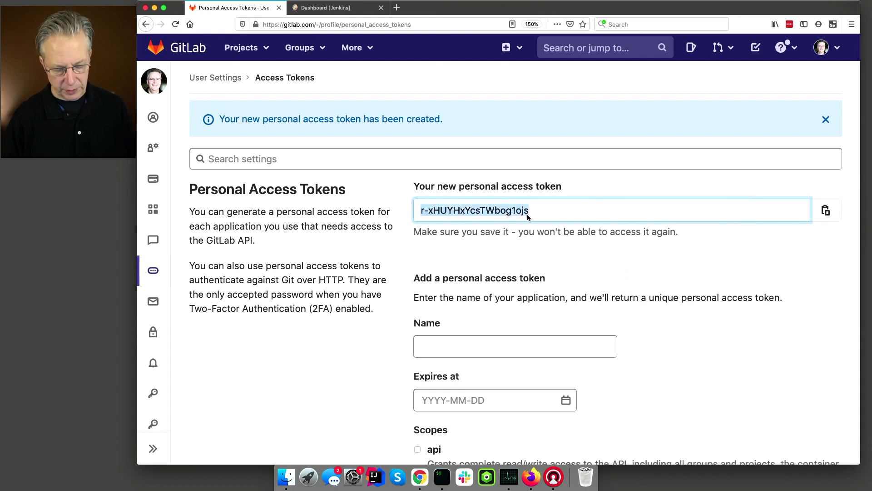
pyautogui.press('super+Tab')
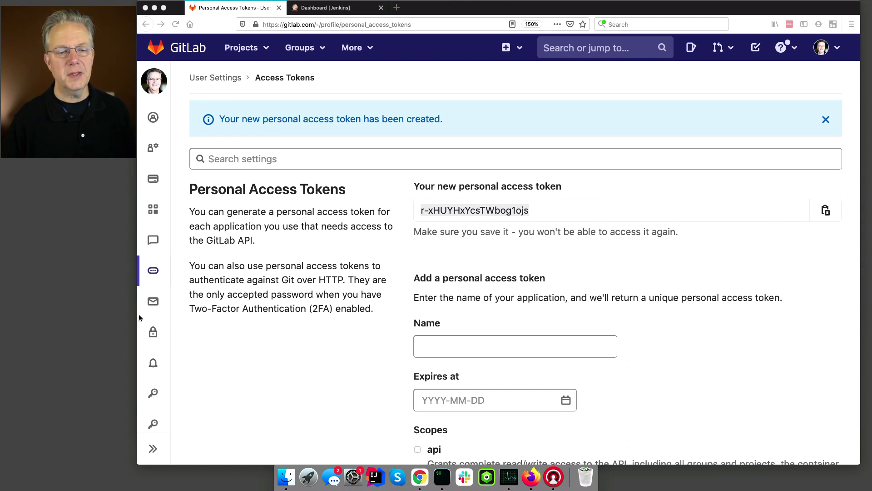
# Step: Open the SSH Keys page of the user settings
pyautogui.click(154, 451)
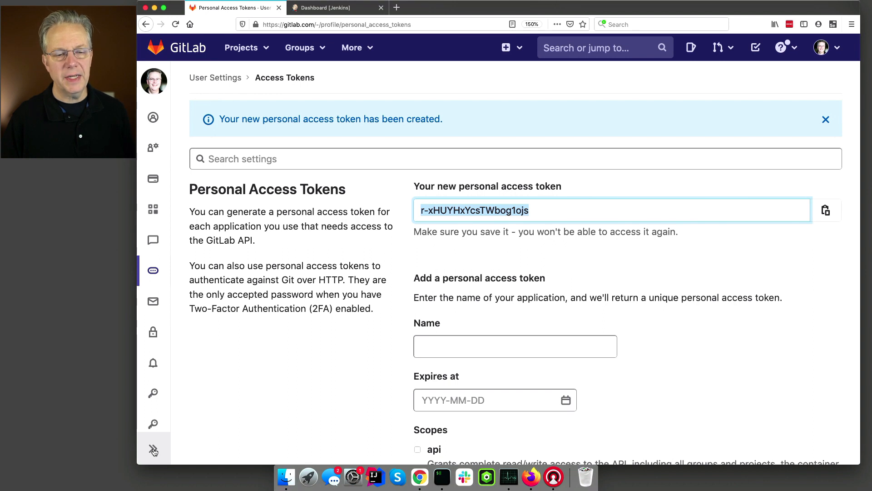
pyautogui.click(154, 451)
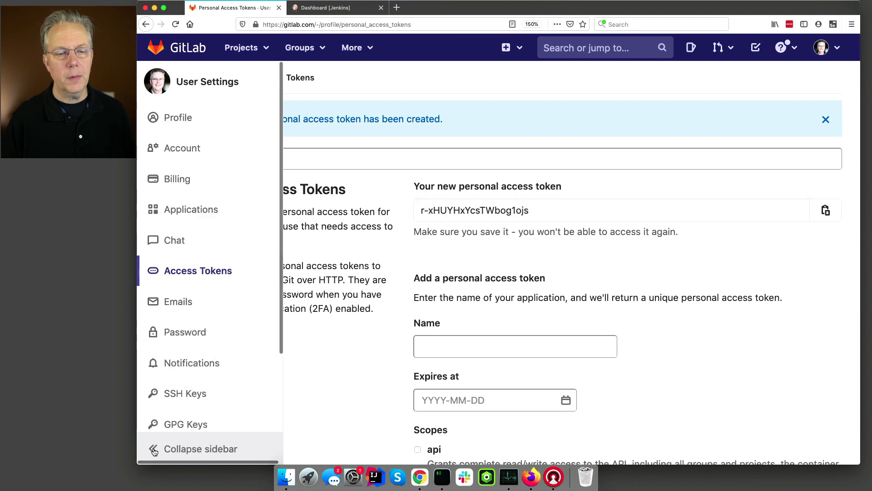
pyautogui.click(191, 392)
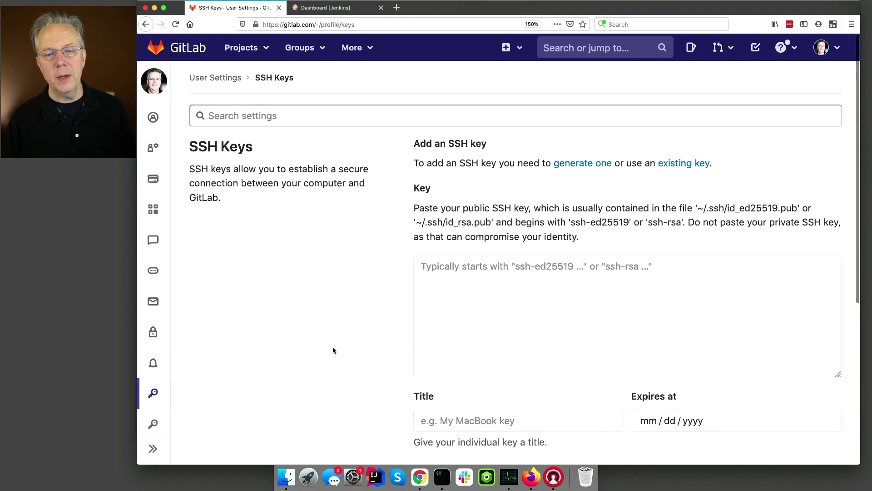
# Step: Paste the Jenkins public SSH key into the shortened key field and remove the blank line at its end
pyautogui.moveTo(837, 373); pyautogui.dragTo(834, 334)
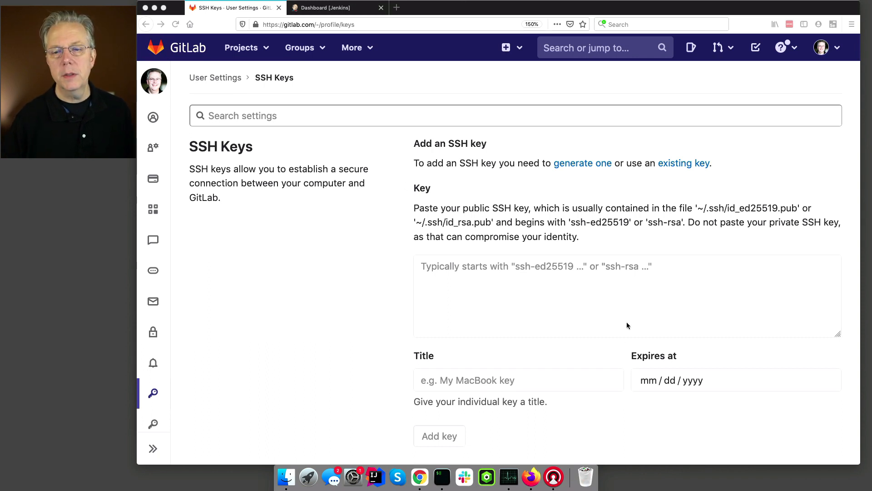
pyautogui.click(623, 282)
pyautogui.press('super+v')
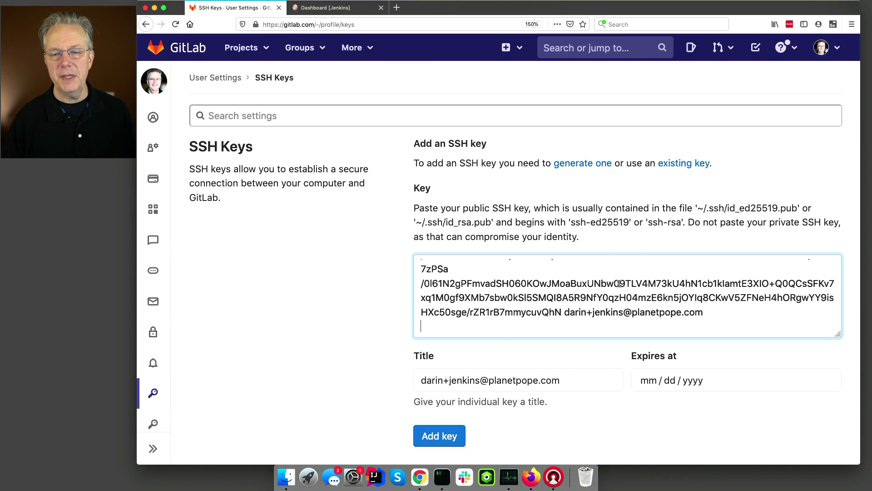
pyautogui.press('BackSpace')
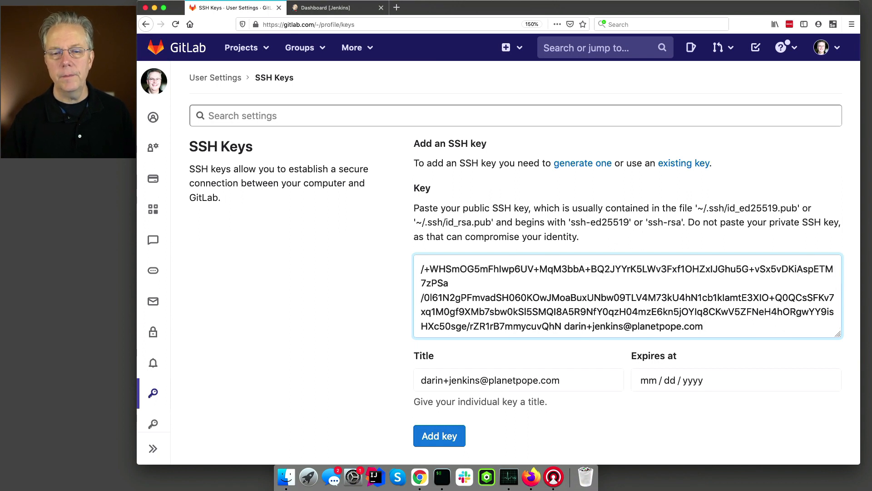
# Step: Set the SSH key's expiry date to 03/26/2021 and add the key to the account
pyautogui.click(749, 380)
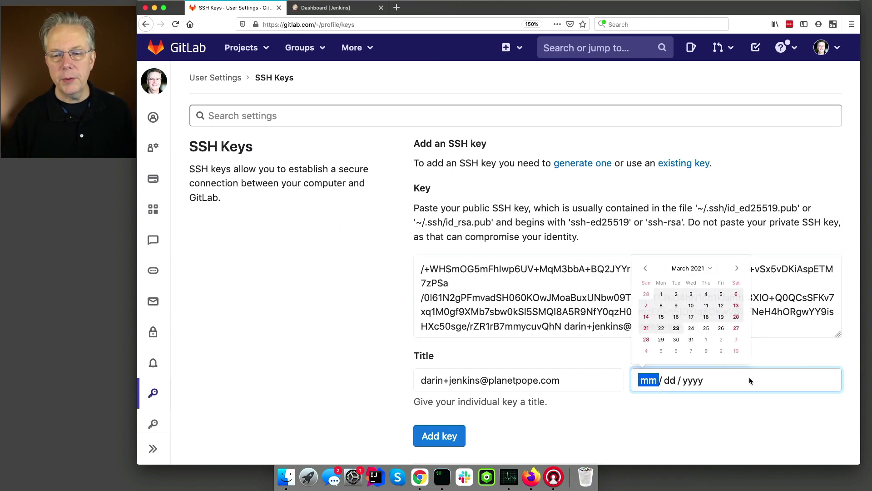
pyautogui.click(722, 327)
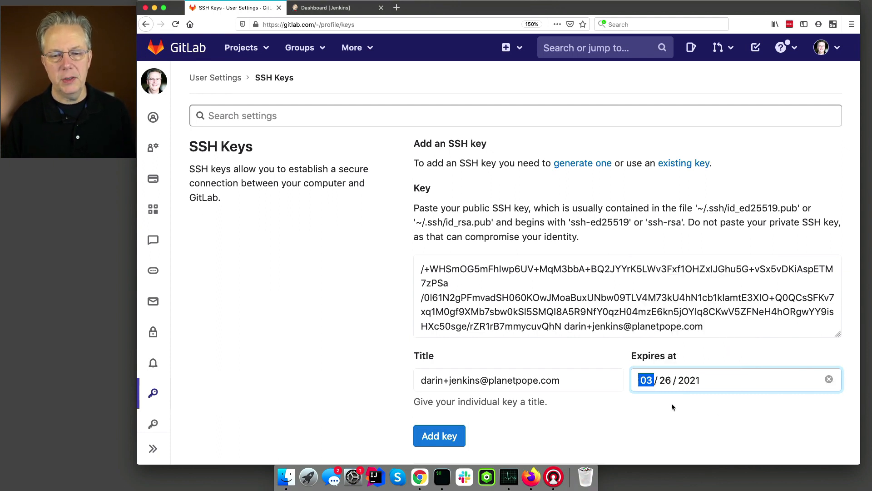
pyautogui.scroll(-2, 672, 403)
pyautogui.click(449, 391)
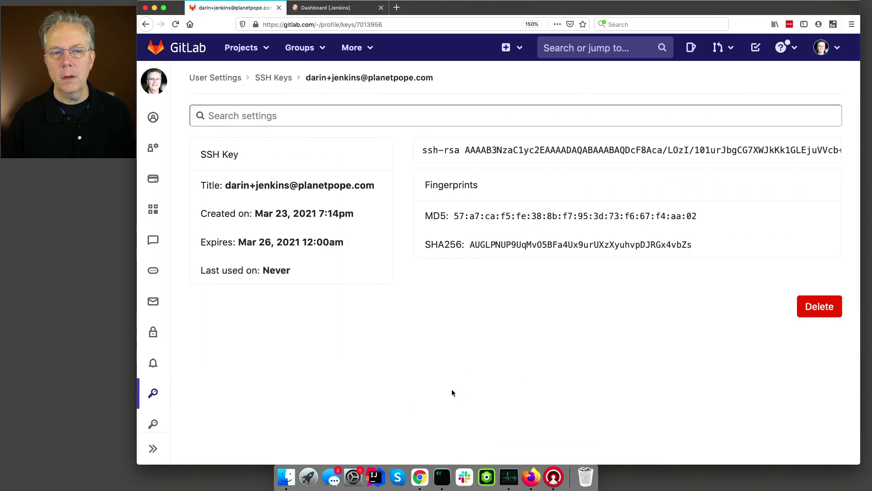
# Step: Return to the SSH keys overview and check the list of the account's keys
pyautogui.click(277, 86)
pyautogui.scroll(-5, 534, 375)
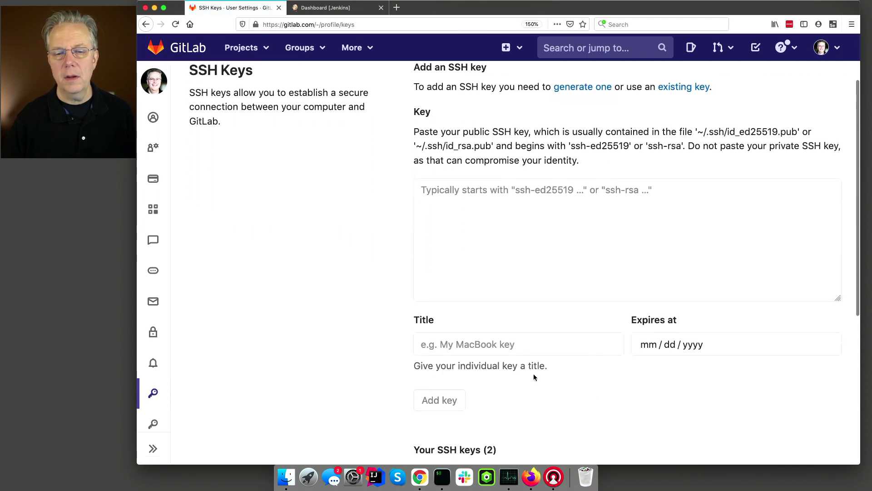
pyautogui.scroll(-3, 534, 376)
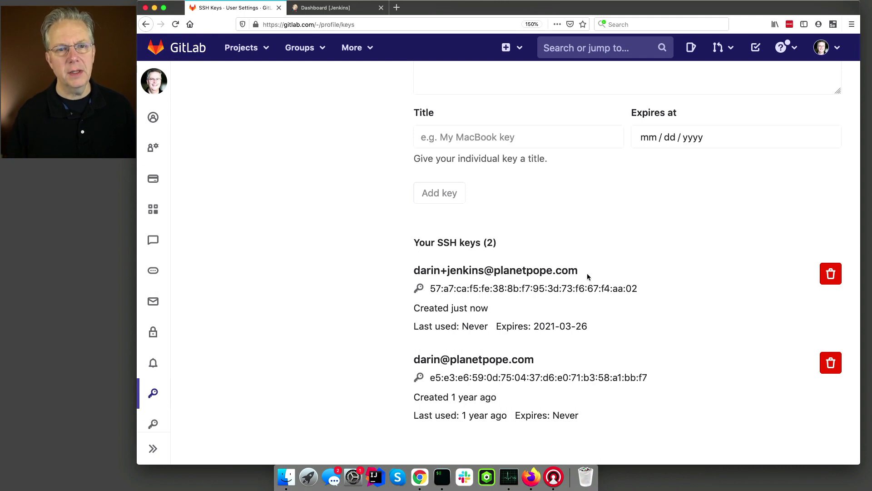
# Step: Switch to Jenkins and open the form for adding a new credential to the unrestricted global credentials
pyautogui.click(321, 10)
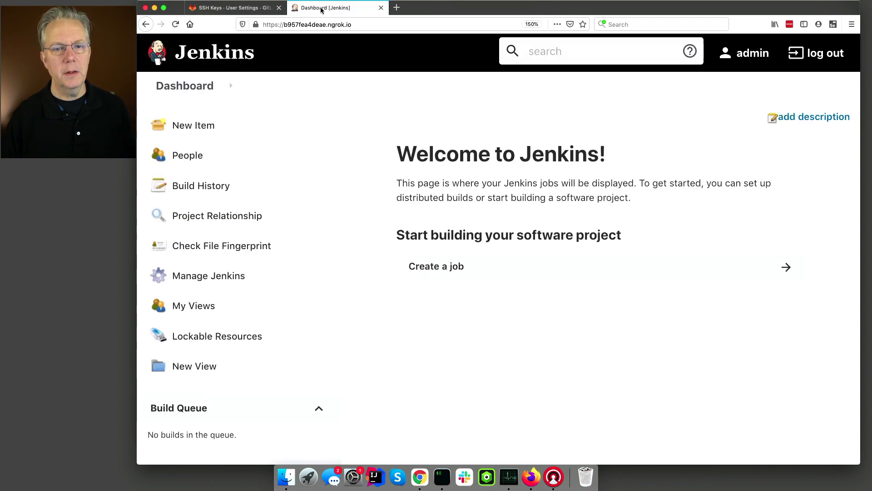
pyautogui.click(226, 278)
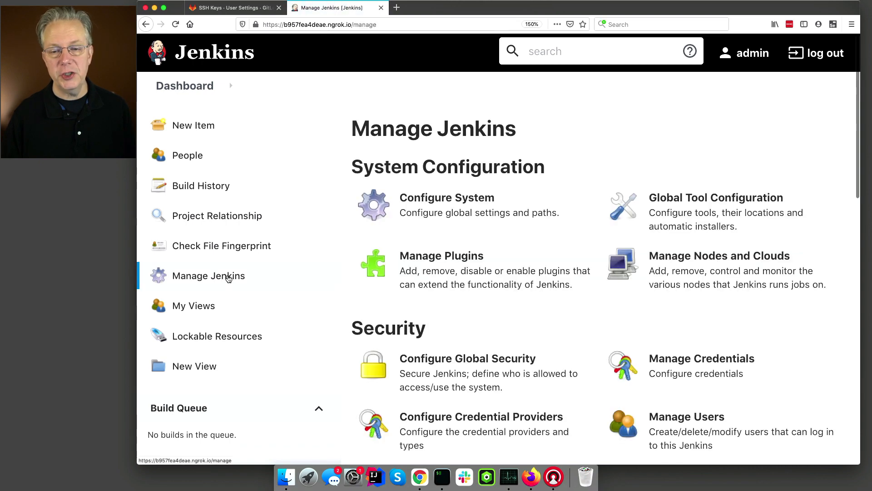
pyautogui.click(716, 367)
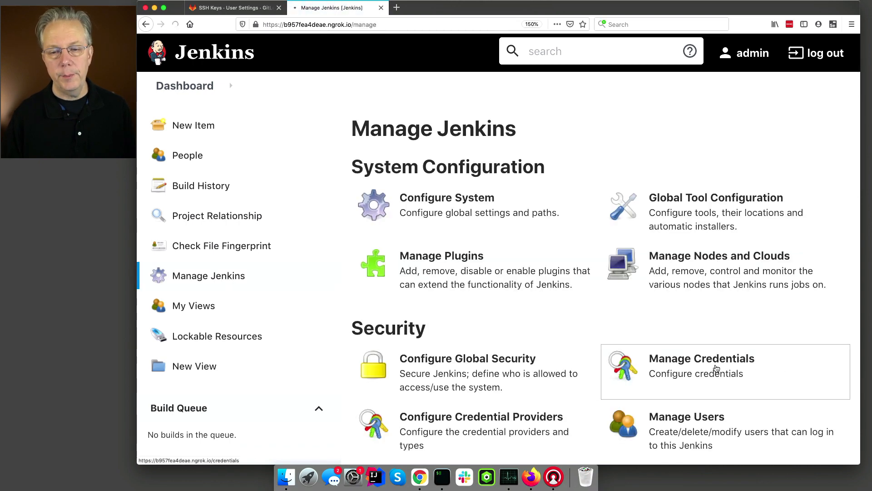
pyautogui.click(543, 312)
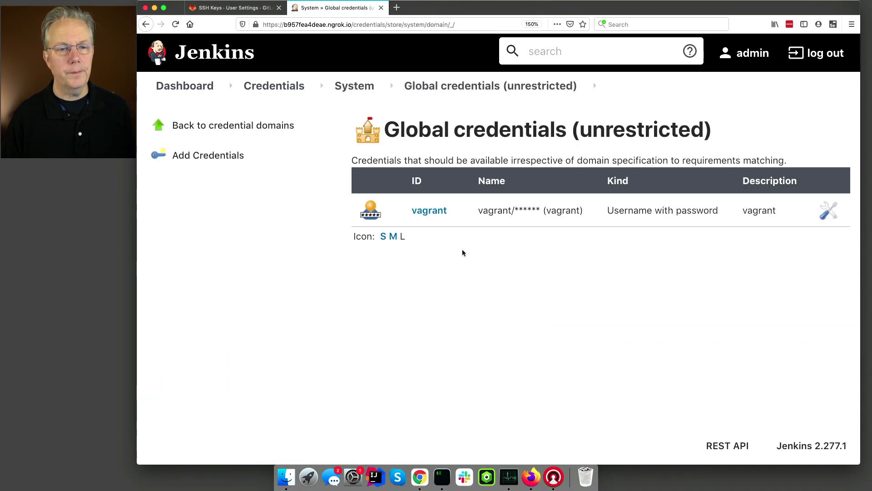
pyautogui.click(208, 154)
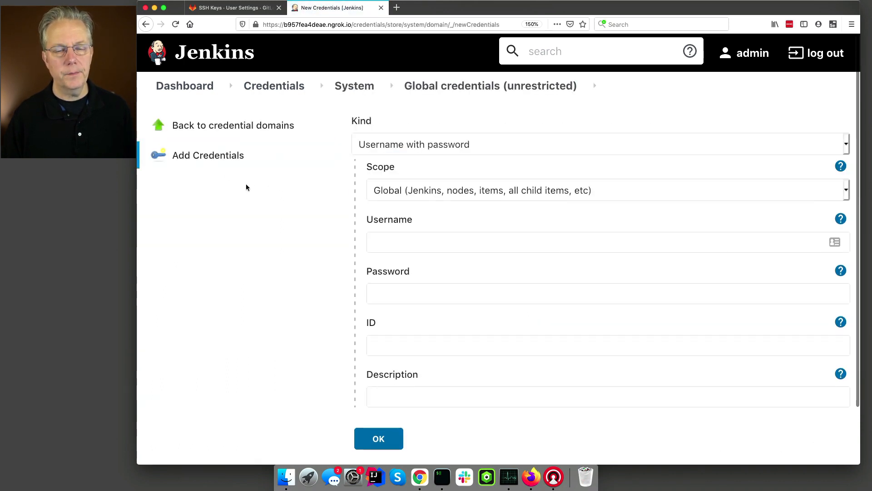
# Step: Set the new credential's kind to GitLab Personal Access Token and paste the GitLab access token as its token
pyautogui.click(408, 144)
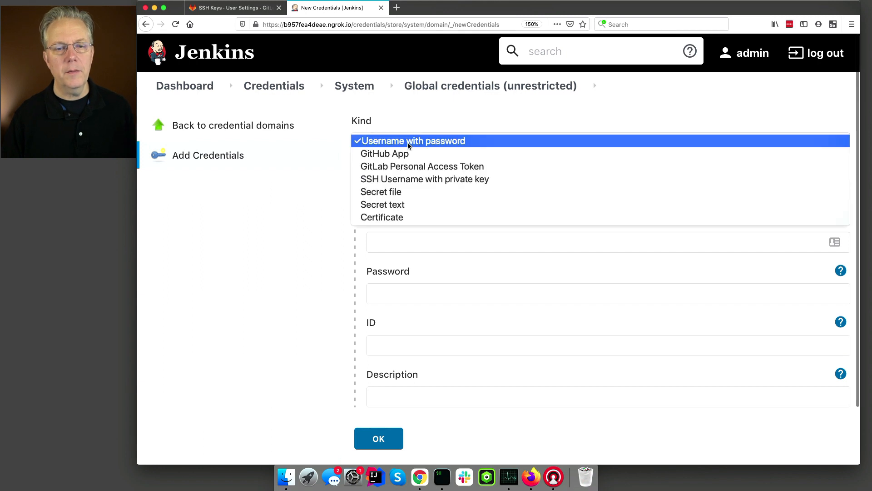
pyautogui.click(403, 167)
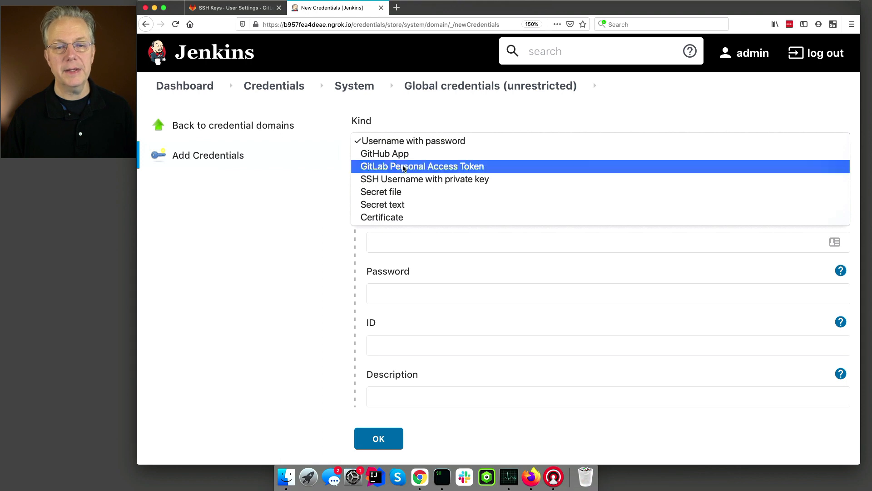
pyautogui.click(400, 236)
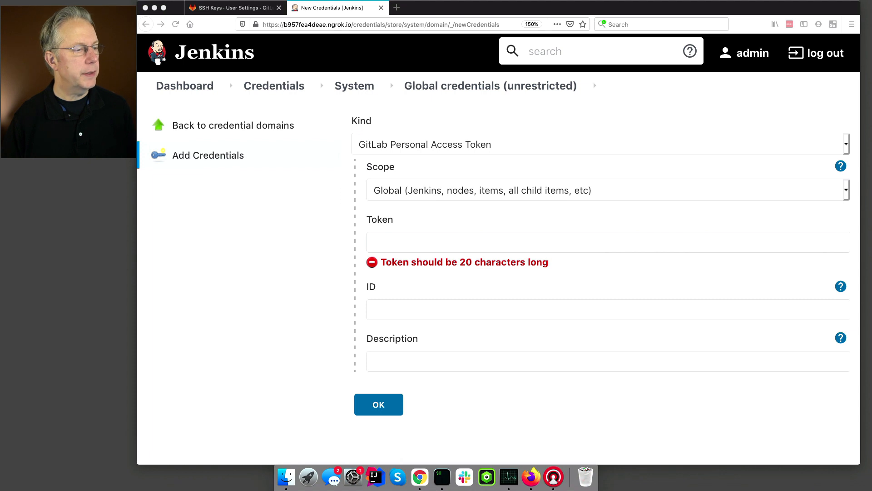
pyautogui.click(415, 241)
pyautogui.press('super+v')
pyautogui.press('Tab')
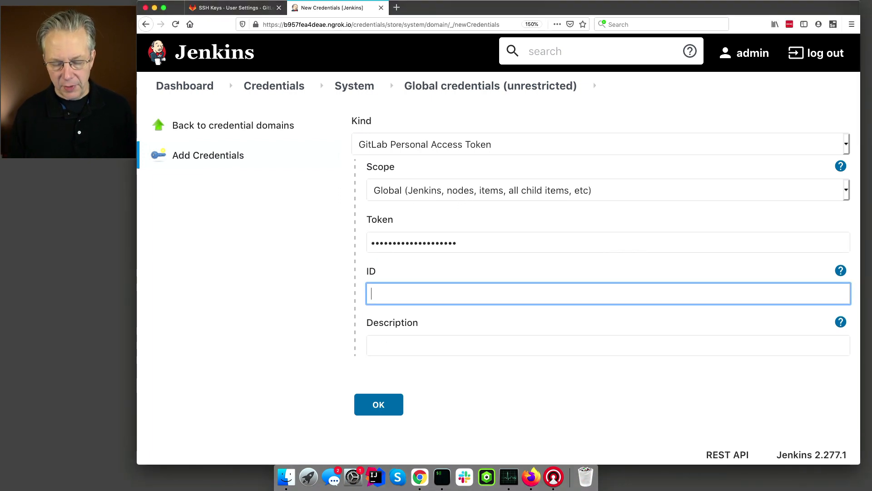
# Step: Give the token credential an ID of "jenkins-" plus the GitLab username, reuse it as the description, and save the credential
pyautogui.write('jenkins-darinpope')
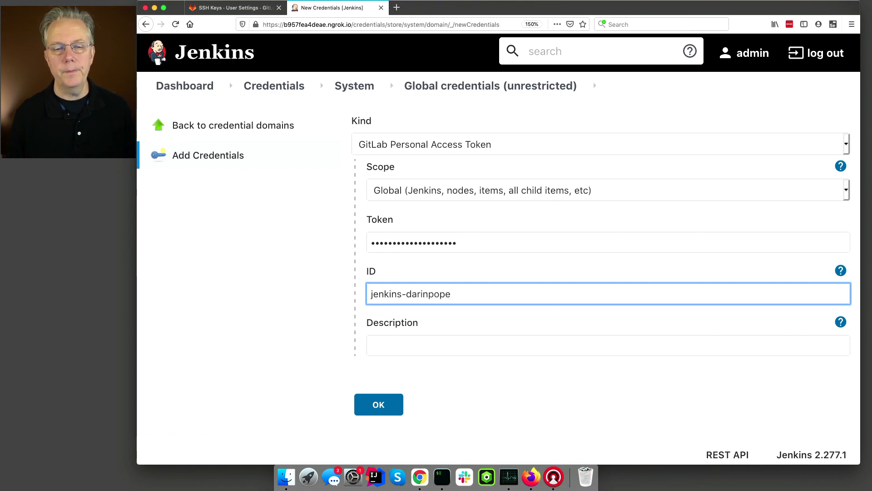
pyautogui.press('super+a')
pyautogui.press('super+c')
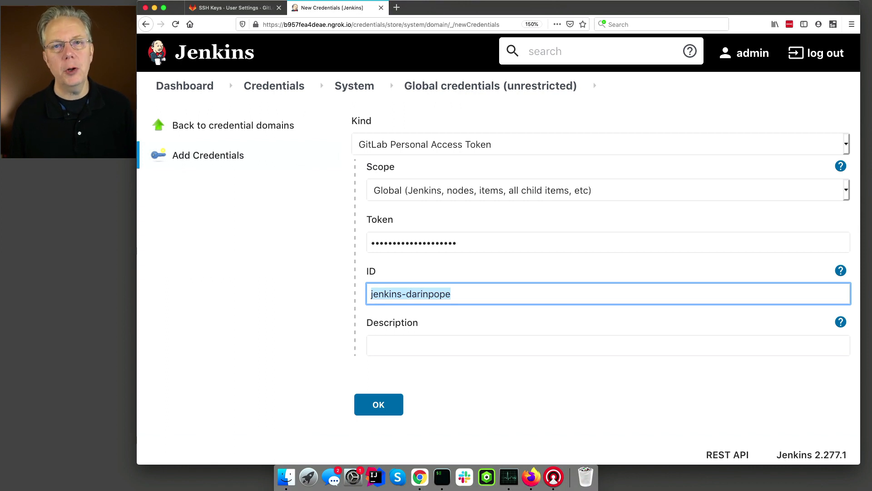
pyautogui.press('Tab')
pyautogui.press('super+v')
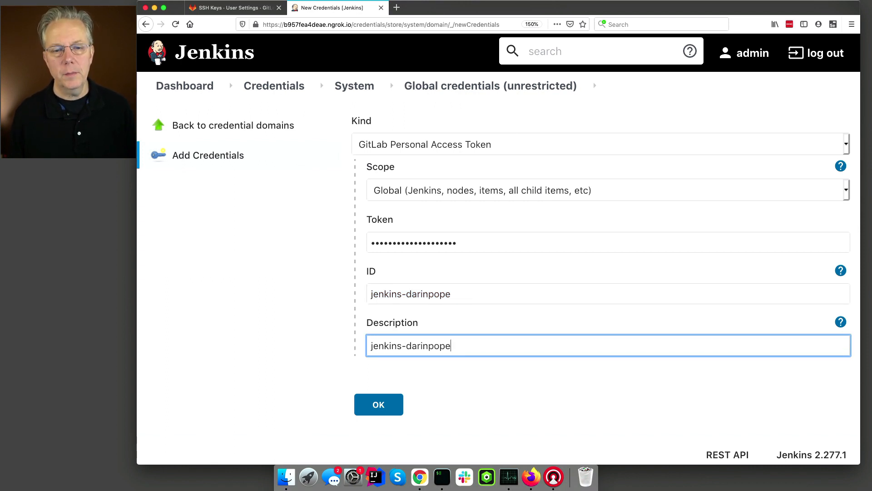
pyautogui.press('Tab')
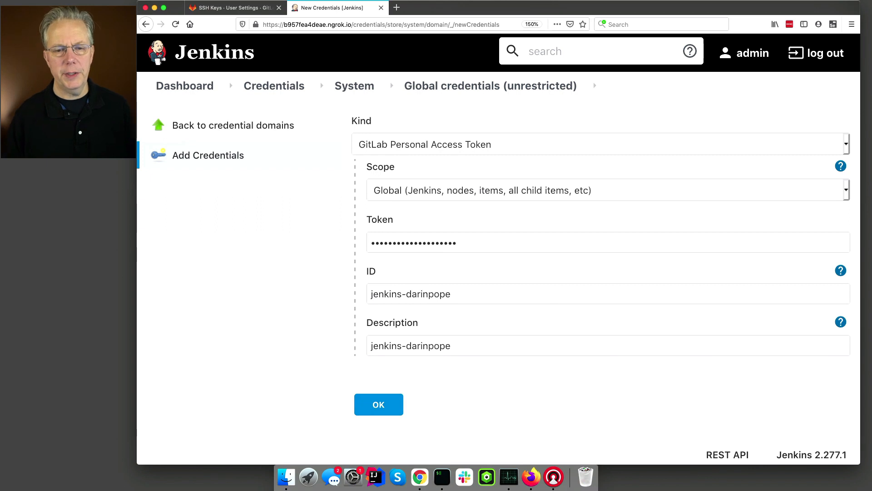
pyautogui.click(396, 412)
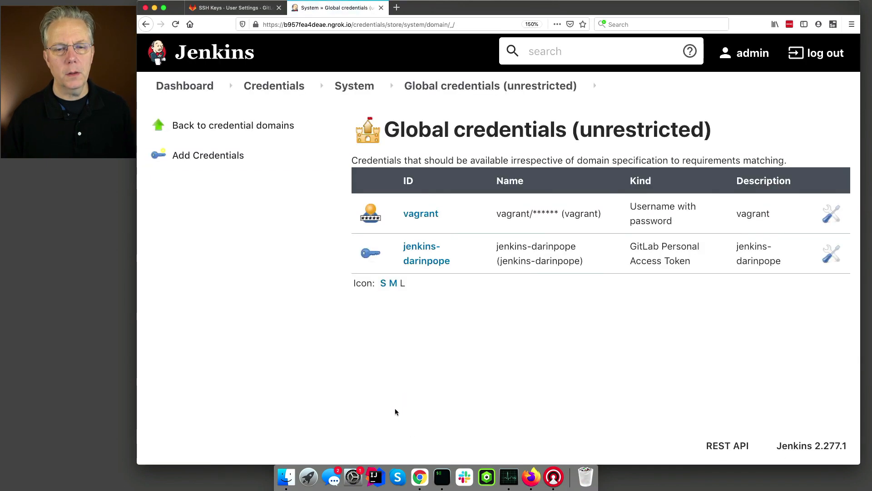
# Step: Start another global credential of the kind SSH Username with private key
pyautogui.click(228, 158)
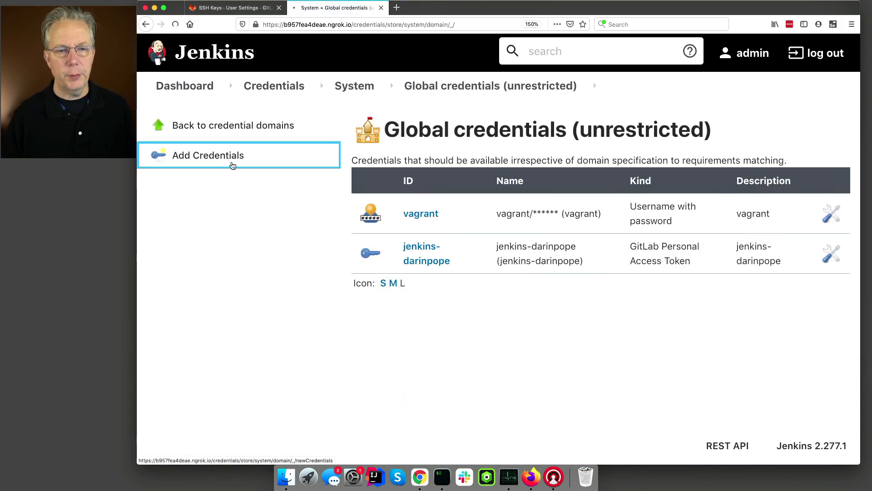
pyautogui.click(456, 143)
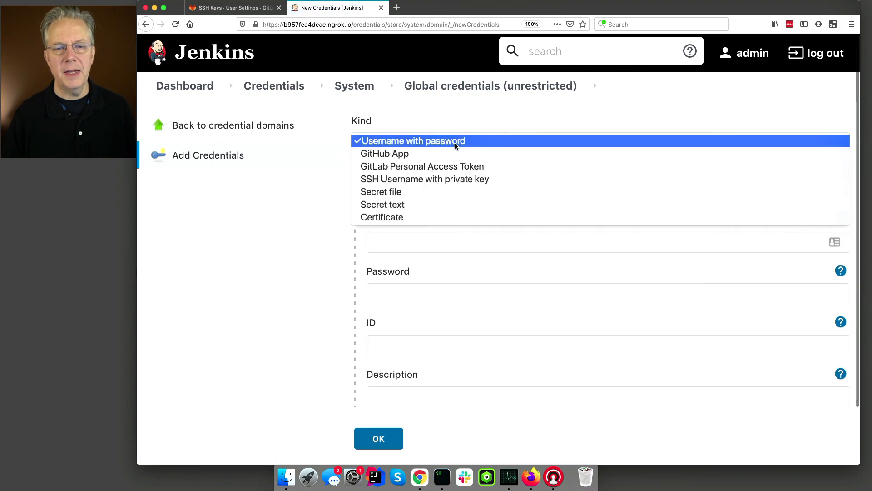
pyautogui.click(455, 179)
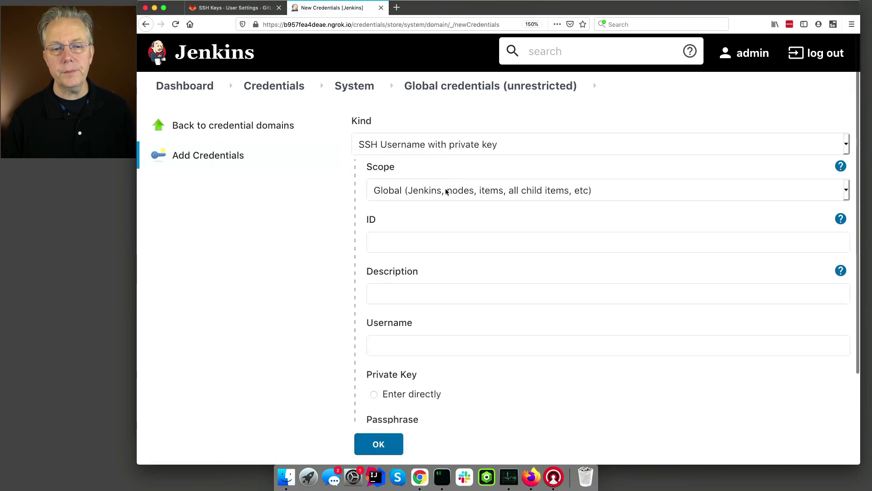
# Step: Use the GitLab username plus "-ssh-key" as the credential's ID and description, and enter the GitLab username as its username
pyautogui.click(422, 243)
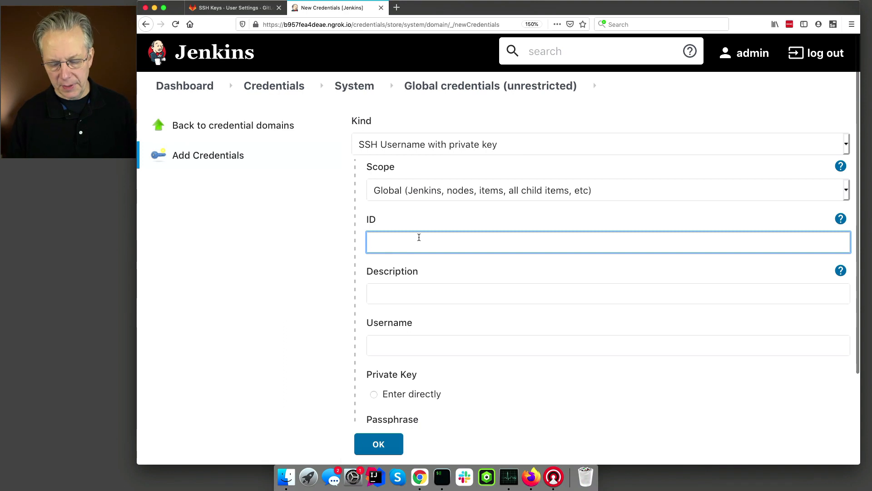
pyautogui.write('darin')
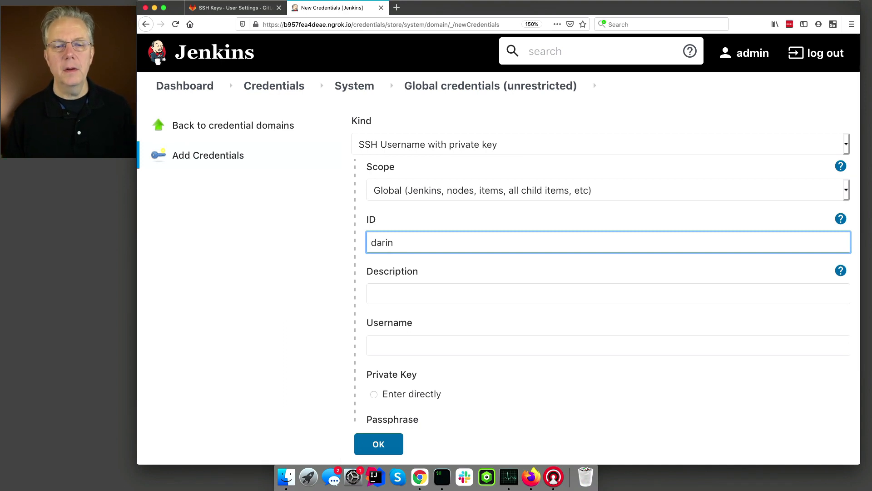
pyautogui.write('pope-ssh-key')
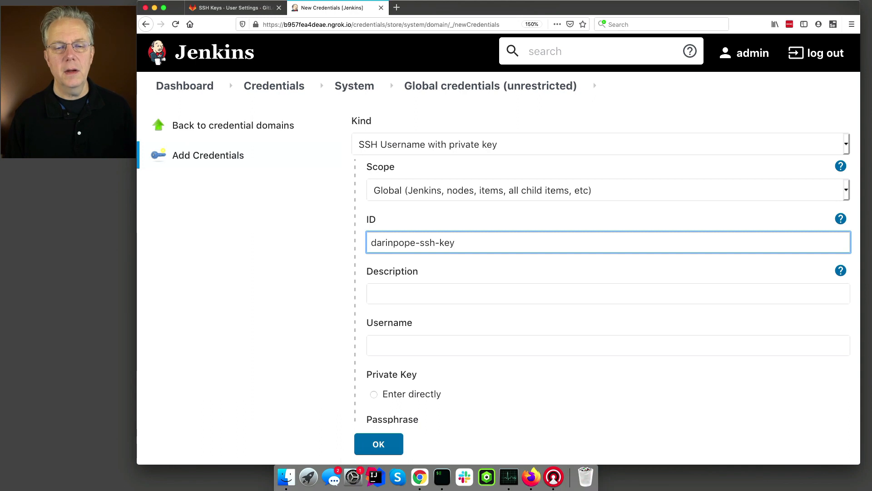
pyautogui.press('super+a')
pyautogui.press('super+c')
pyautogui.press('Tab')
pyautogui.press('super+v')
pyautogui.press('Tab')
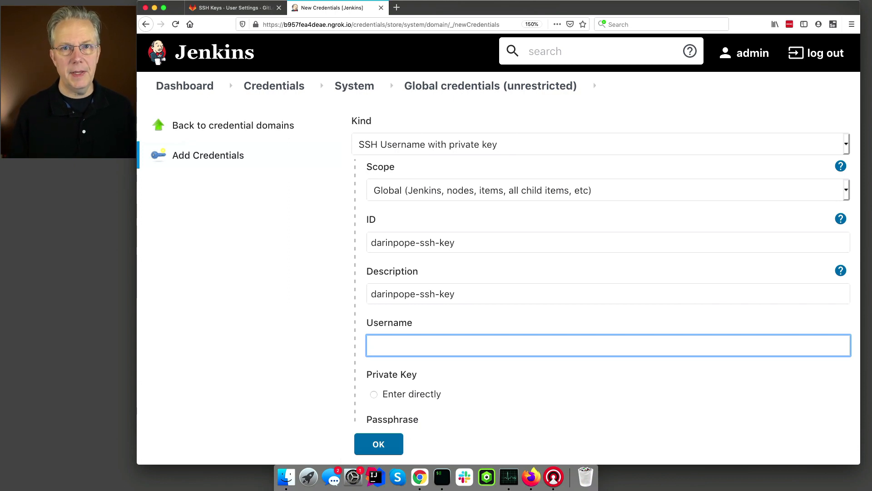
pyautogui.write('darinpope')
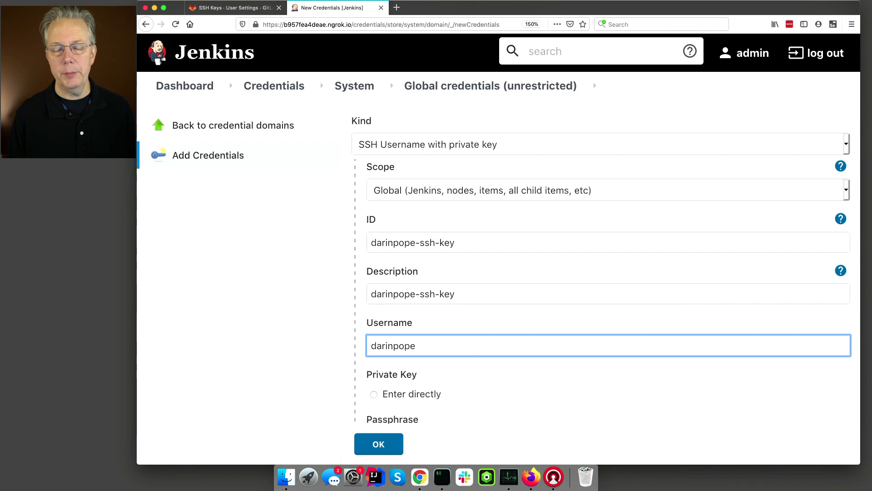
# Step: Choose to enter the private key directly, paste the SSH private key without a passphrase, and save the credential
pyautogui.press('Tab')
pyautogui.press('space')
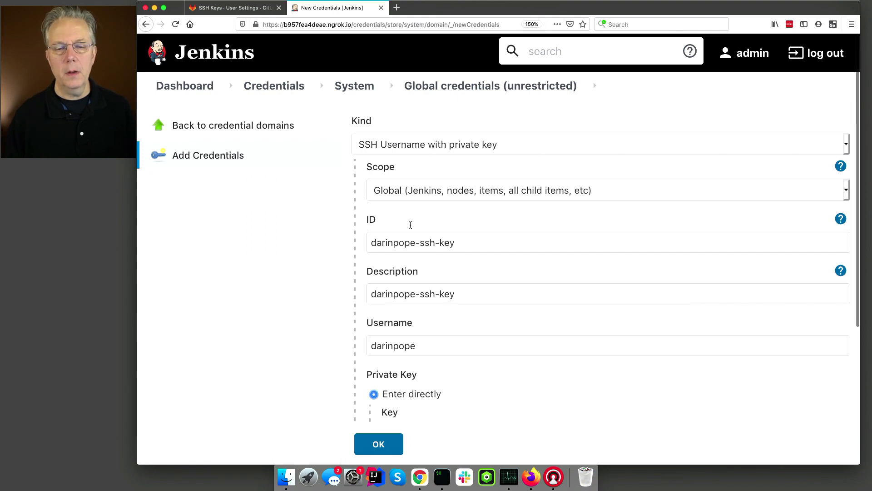
pyautogui.scroll(-4, 490, 253)
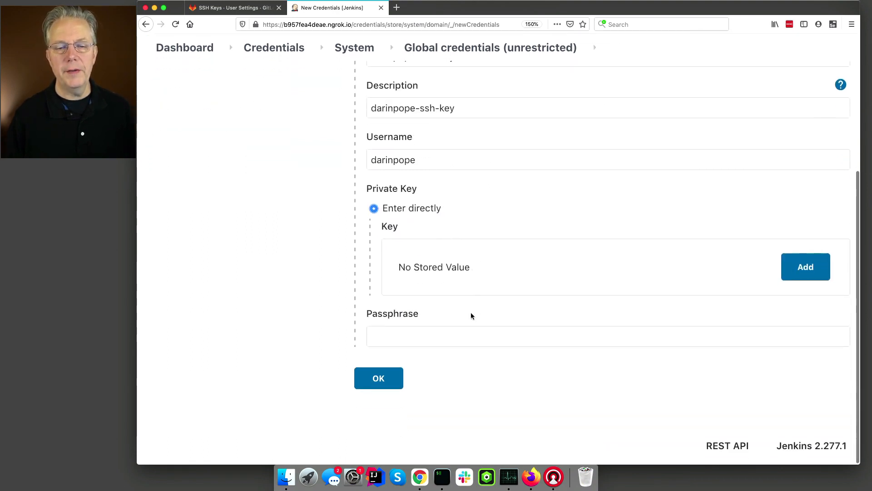
pyautogui.click(803, 267)
pyautogui.press('super+Tab')
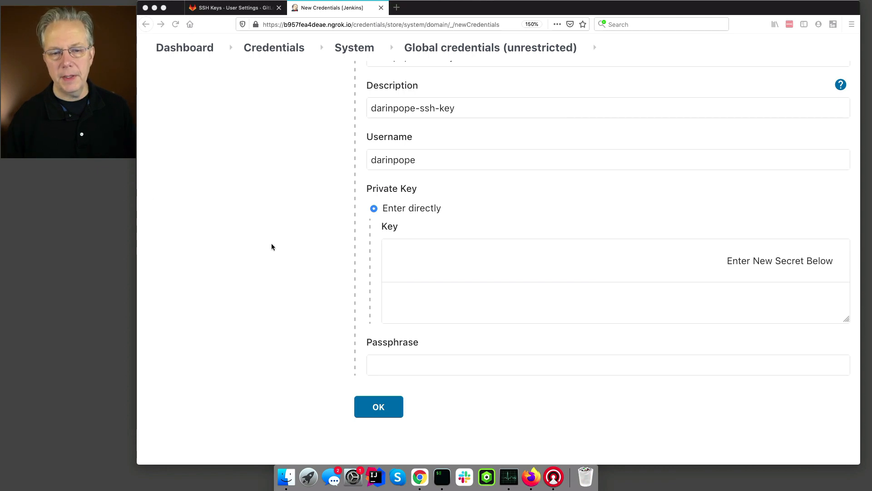
pyautogui.press('super+Tab')
pyautogui.click(398, 290)
pyautogui.press('super+v')
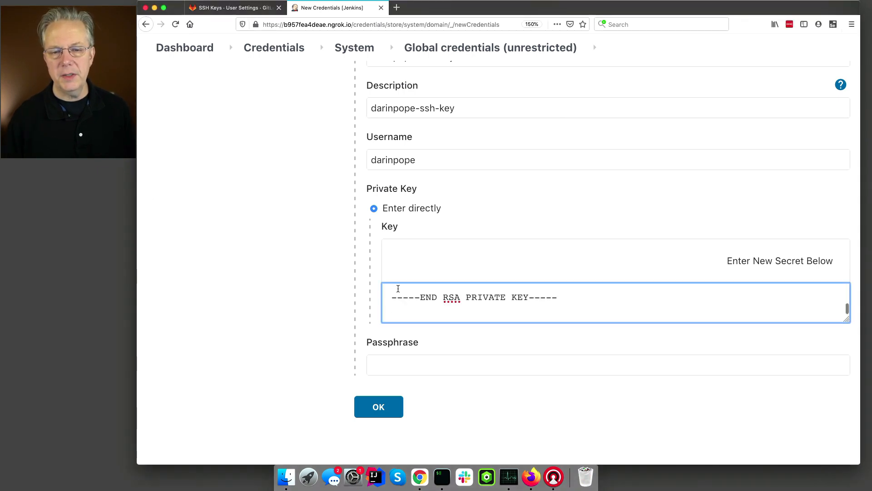
pyautogui.scroll(1, 409, 302)
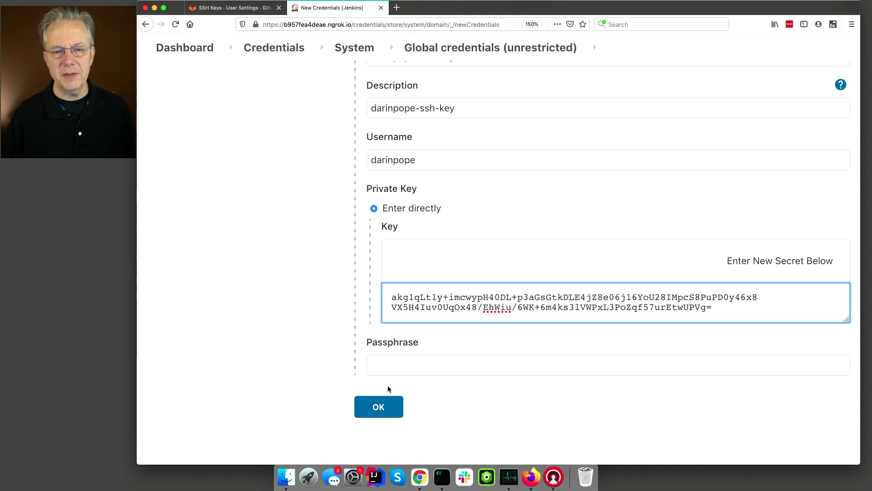
pyautogui.click(385, 410)
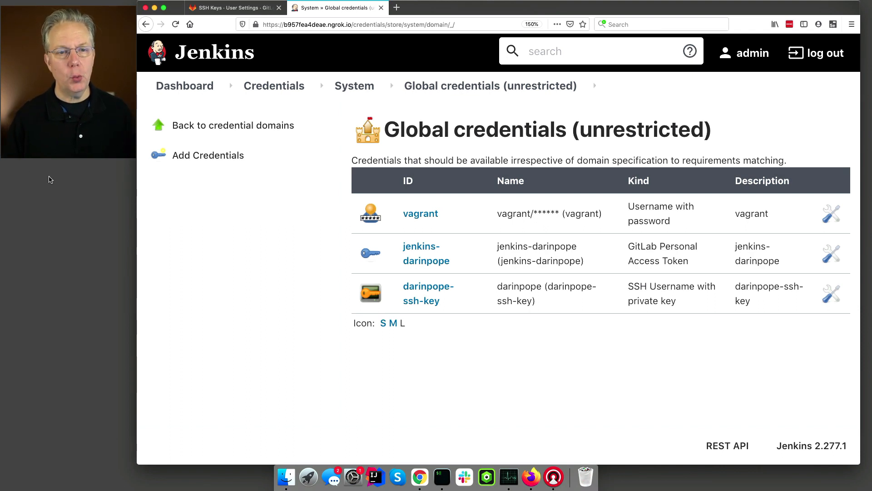
# Step: Go to the GitLab server settings in the Jenkins system configuration
pyautogui.click(189, 98)
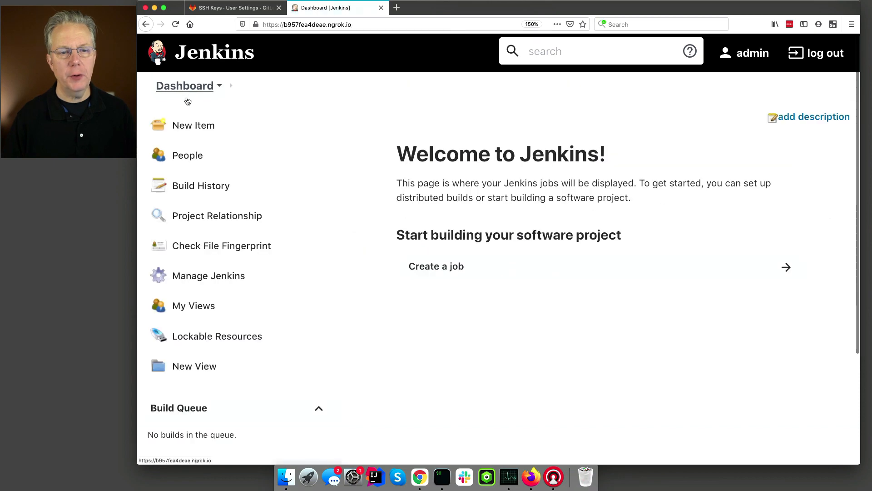
pyautogui.click(205, 274)
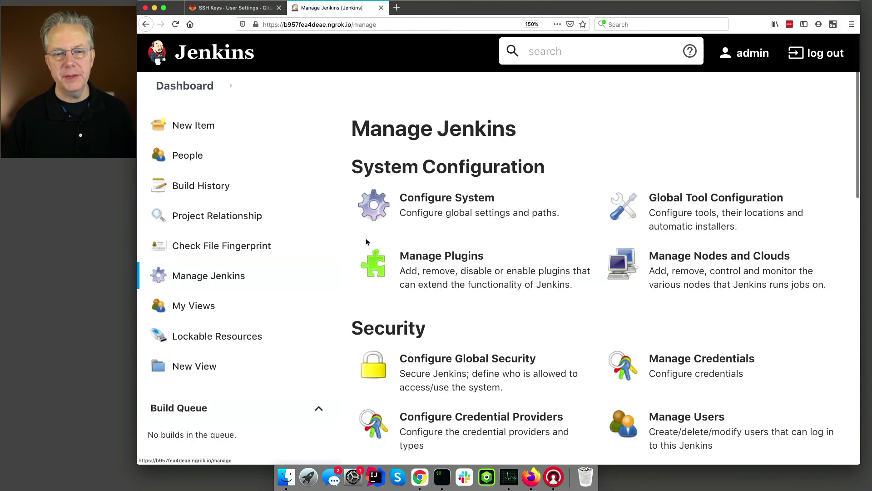
pyautogui.click(415, 200)
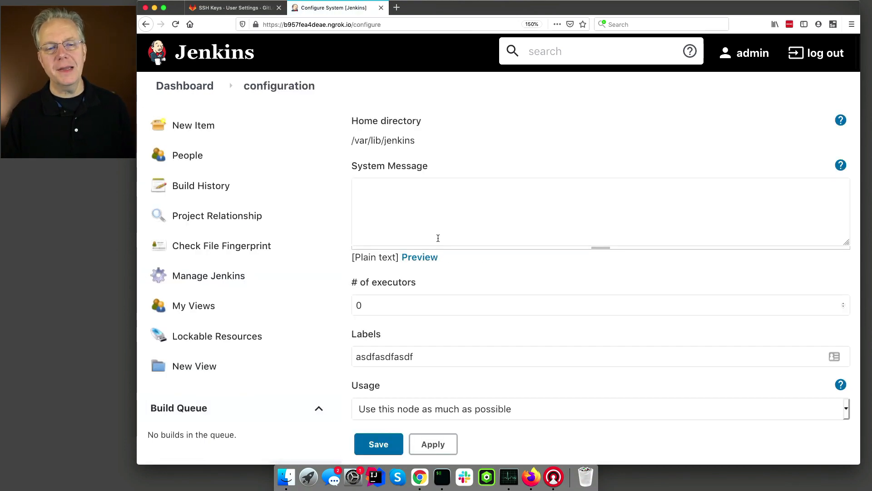
pyautogui.scroll(-8, 438, 238)
pyautogui.scroll(-6, 437, 237)
pyautogui.scroll(-8, 437, 237)
pyautogui.scroll(-8, 437, 236)
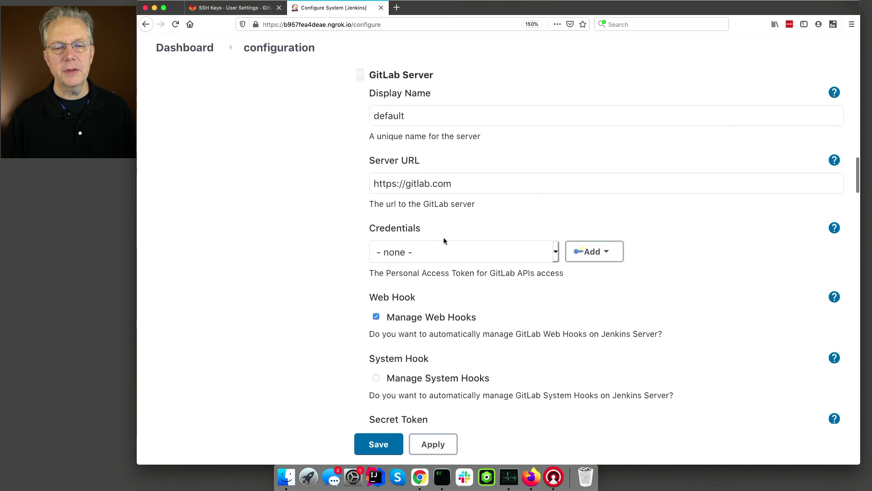
pyautogui.click(467, 250)
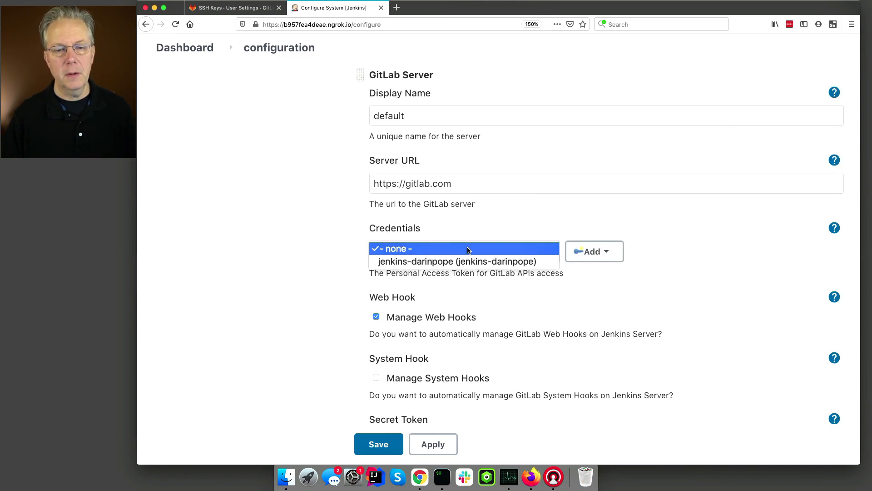
pyautogui.scroll(3, 299, 217)
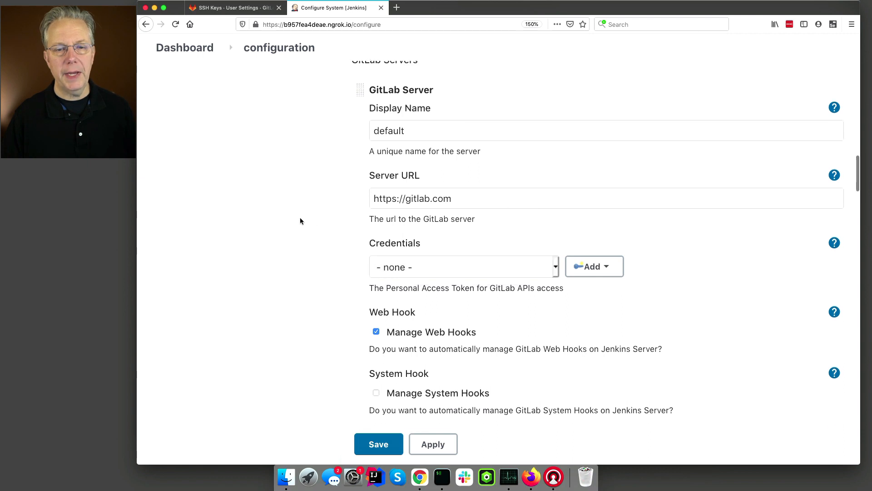
pyautogui.scroll(2, 299, 222)
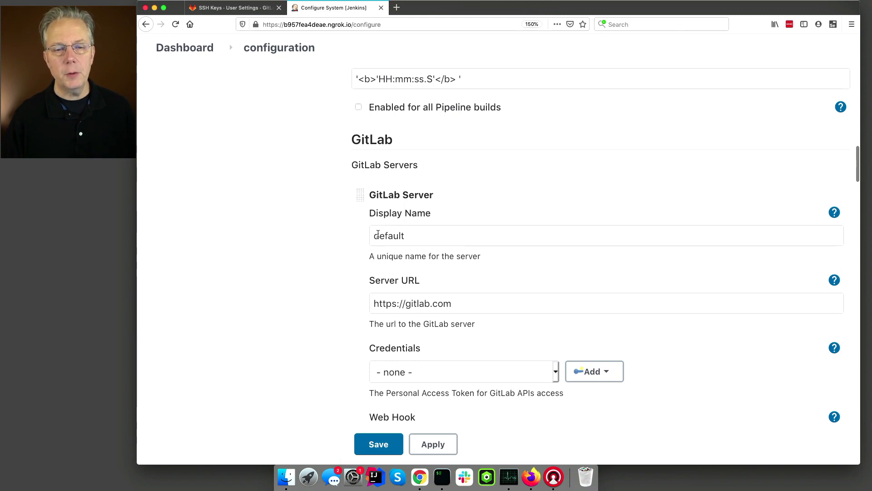
pyautogui.scroll(-4, 408, 253)
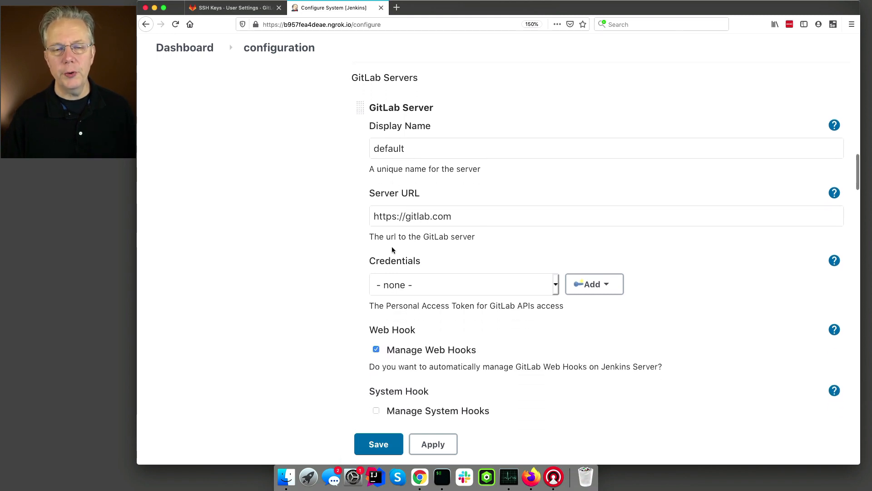
pyautogui.click(430, 285)
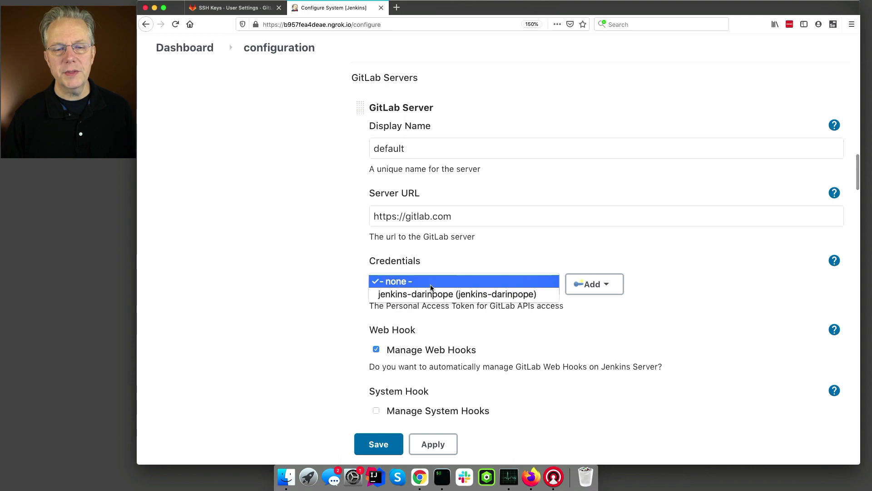
pyautogui.click(431, 293)
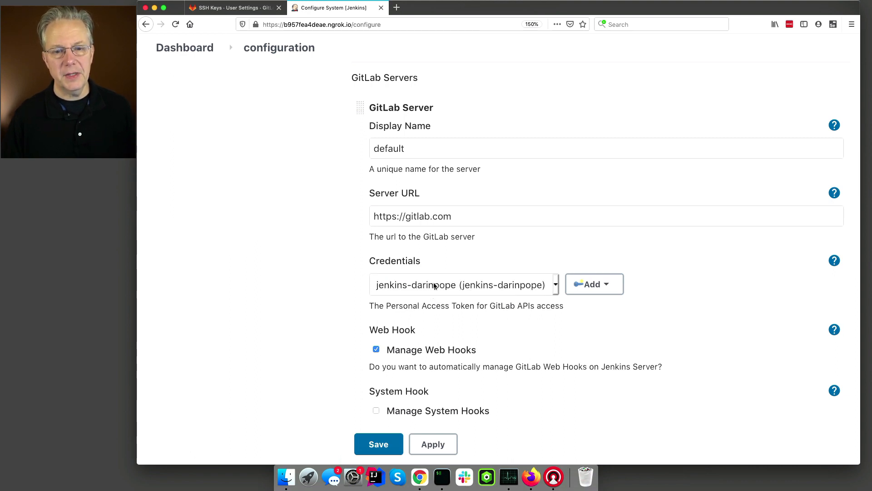
pyautogui.scroll(-3, 326, 235)
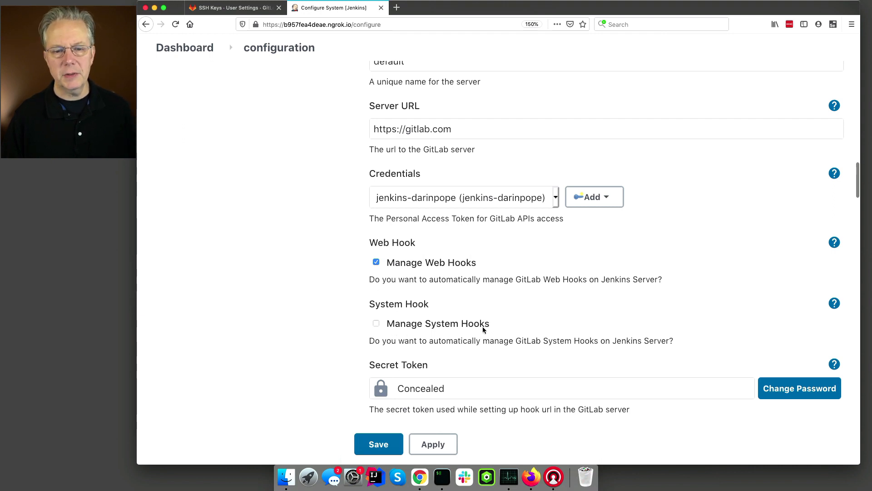
pyautogui.scroll(-3, 483, 328)
pyautogui.scroll(-2, 483, 322)
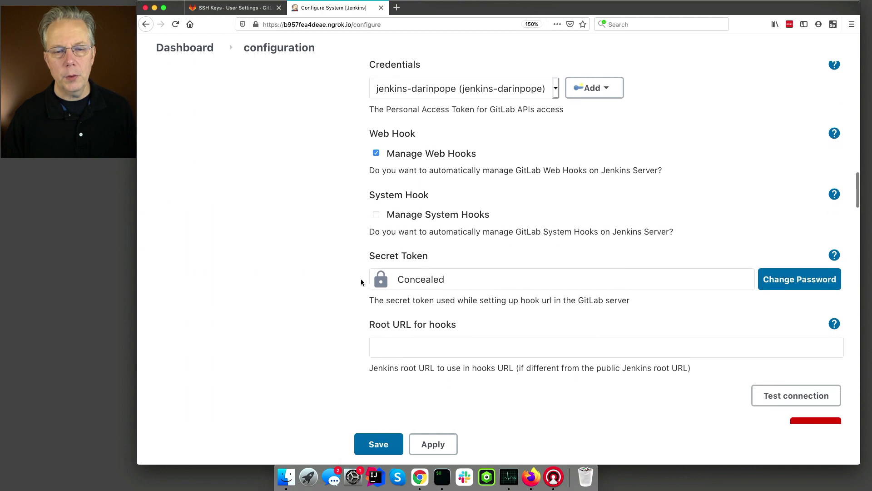
pyautogui.scroll(-1, 420, 313)
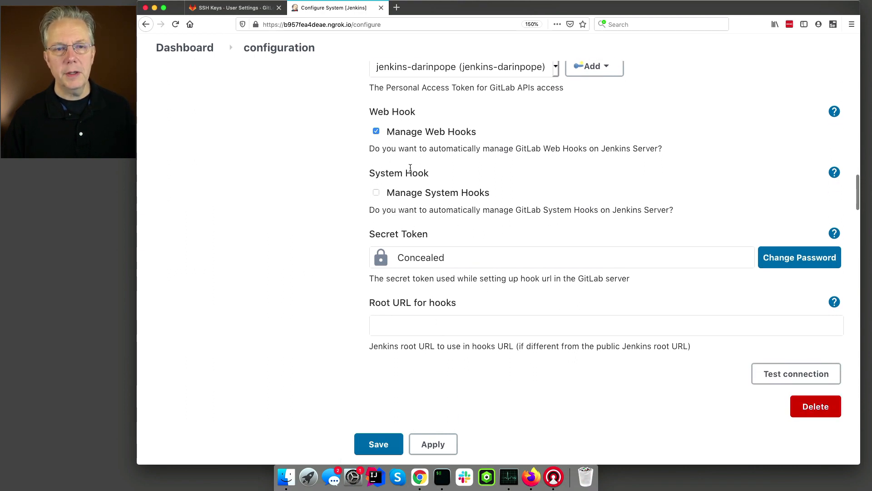
pyautogui.click(398, 25)
pyautogui.press('super+c')
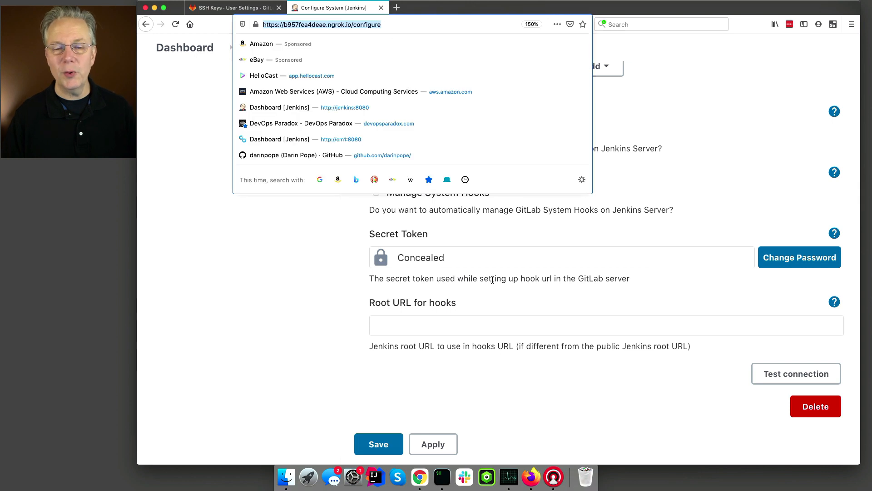
pyautogui.click(474, 321)
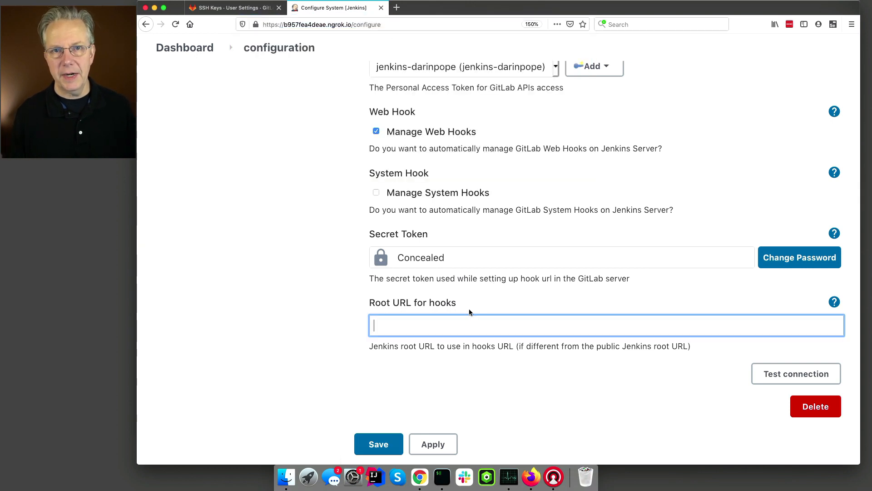
pyautogui.press('super+v')
pyautogui.write('===')
pyautogui.press('BackSpace')
pyautogui.press('BackSpace')
pyautogui.press('BackSpace')
pyautogui.press('BackSpace')
pyautogui.press('BackSpace')
pyautogui.press('BackSpace')
pyautogui.press('BackSpace')
pyautogui.press('BackSpace')
pyautogui.press('BackSpace')
pyautogui.press('BackSpace')
pyautogui.press('BackSpace')
pyautogui.press('BackSpace')
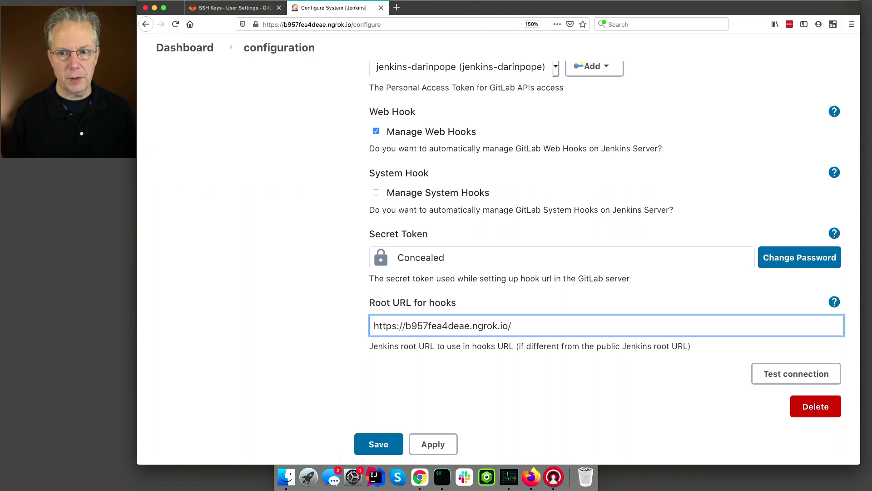
pyautogui.press('Tab')
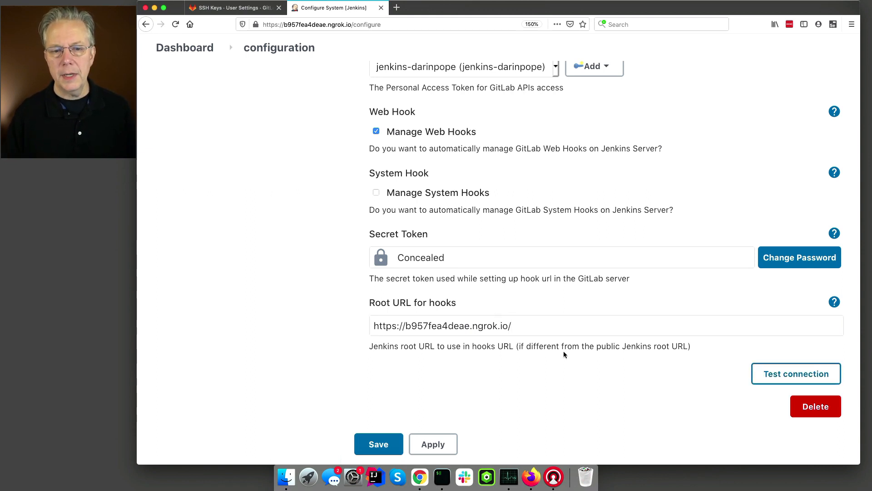
# Step: Test the connection to the GitLab server and save the system configuration
pyautogui.click(773, 374)
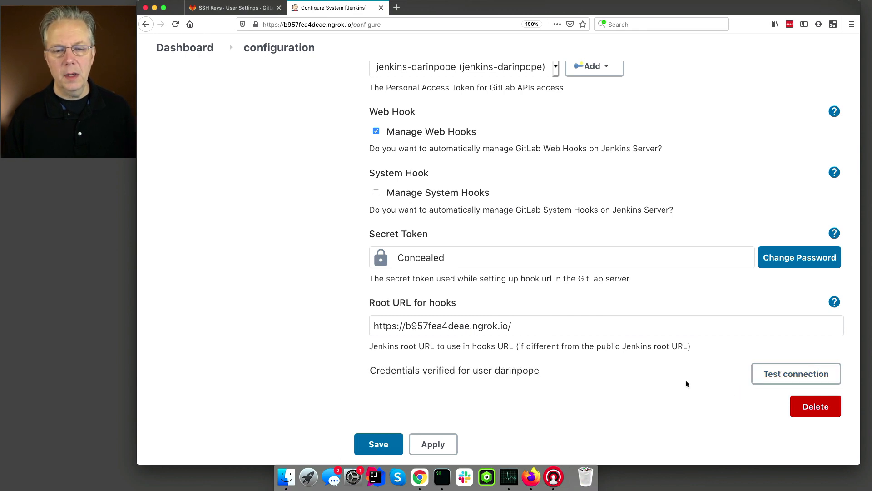
pyautogui.moveTo(371, 370); pyautogui.dragTo(546, 371)
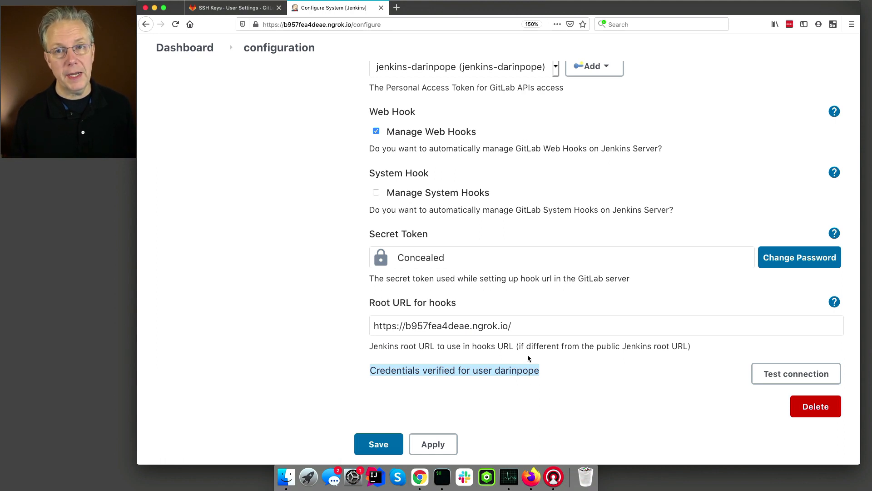
pyautogui.click(389, 447)
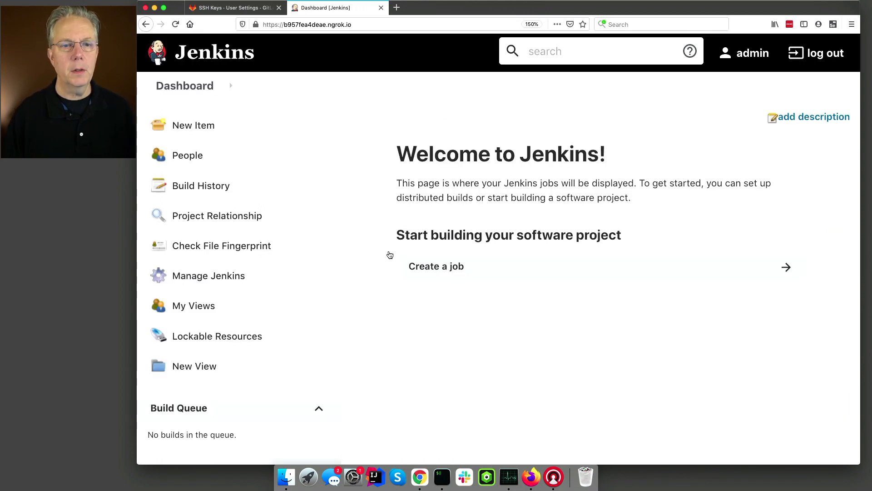
# Step: Create a new Multibranch Pipeline item named micro1
pyautogui.click(193, 127)
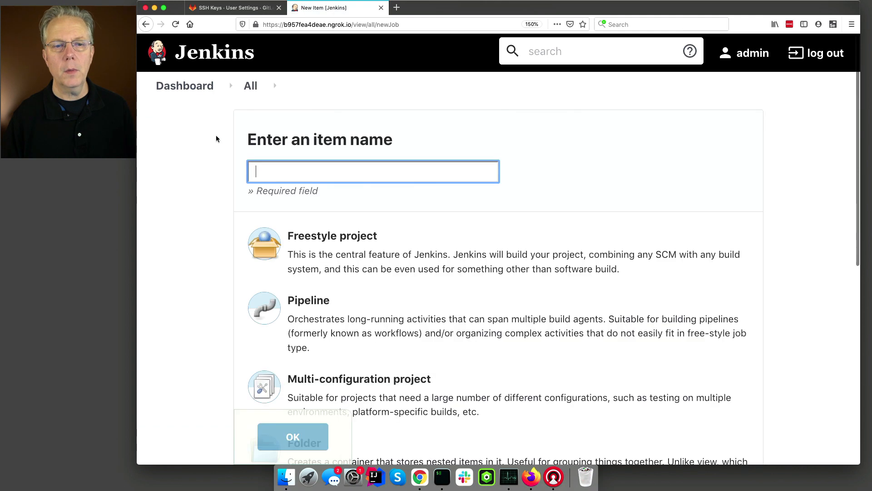
pyautogui.click(328, 172)
pyautogui.write('m')
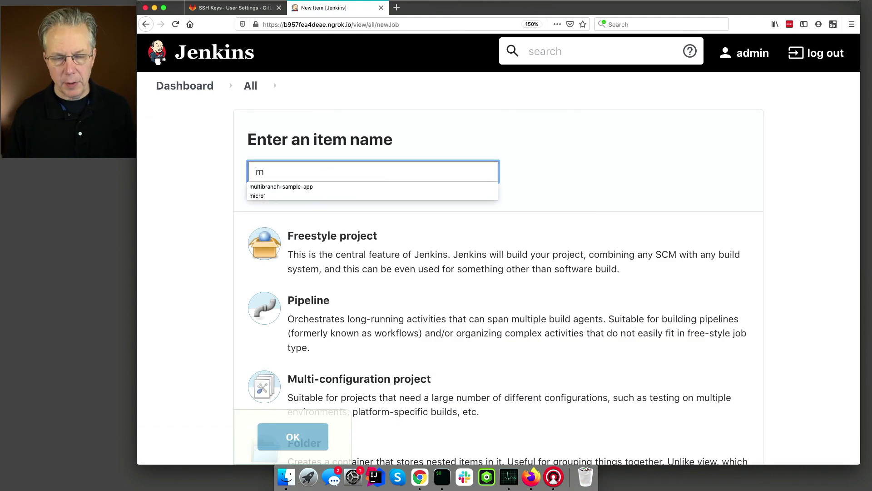
pyautogui.write('icro1')
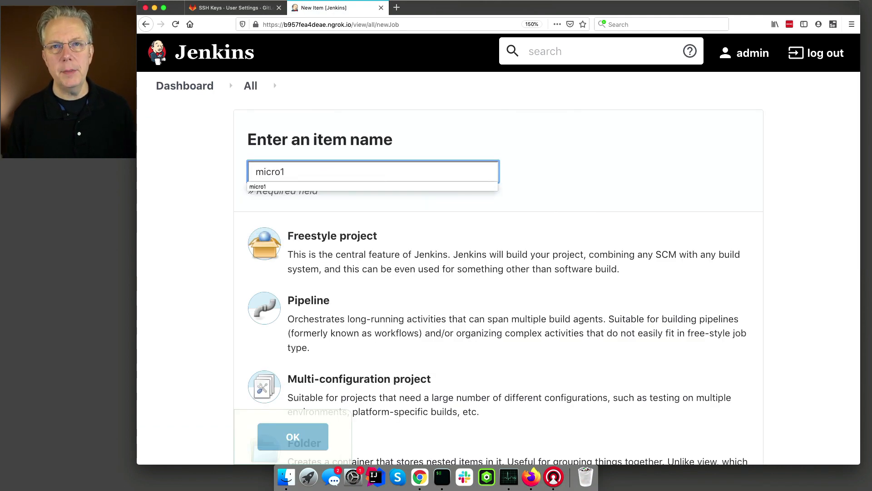
pyautogui.press('Tab')
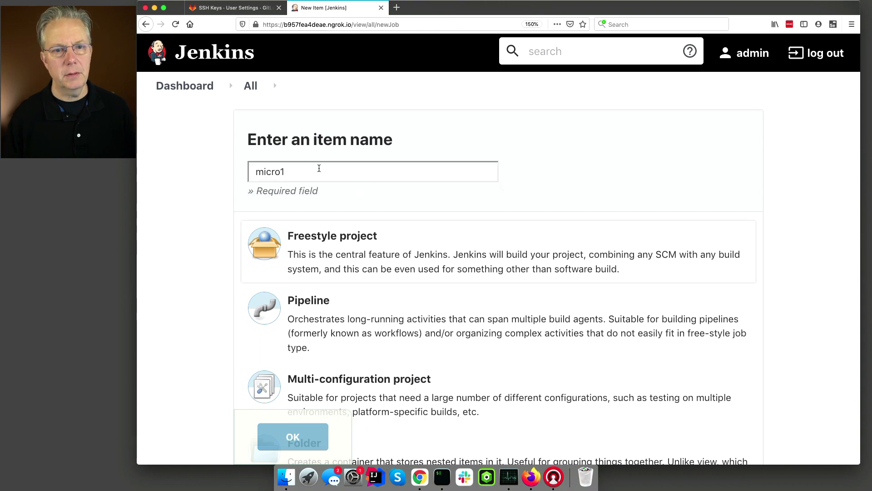
pyautogui.scroll(-6, 385, 291)
pyautogui.scroll(-2, 385, 291)
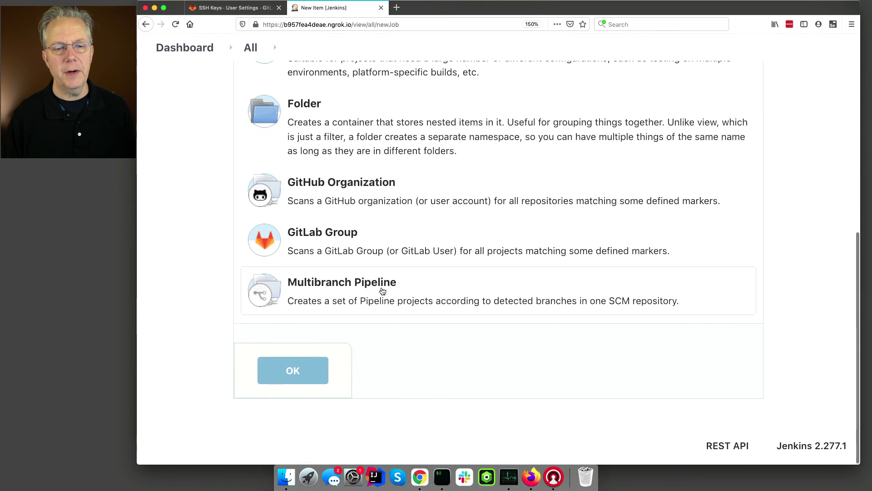
pyautogui.click(302, 292)
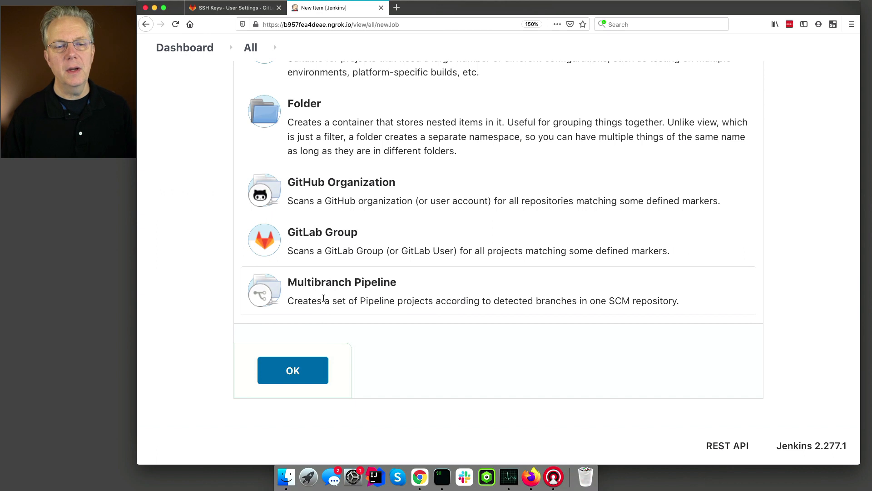
pyautogui.click(296, 373)
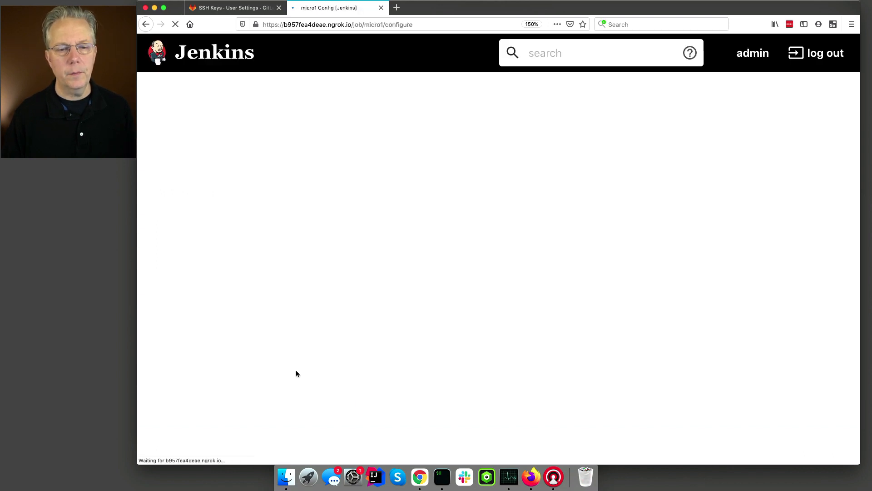
# Step: Add a GitLab Project branch source to the micro1 pipeline
pyautogui.scroll(-3, 199, 327)
pyautogui.scroll(-2, 198, 325)
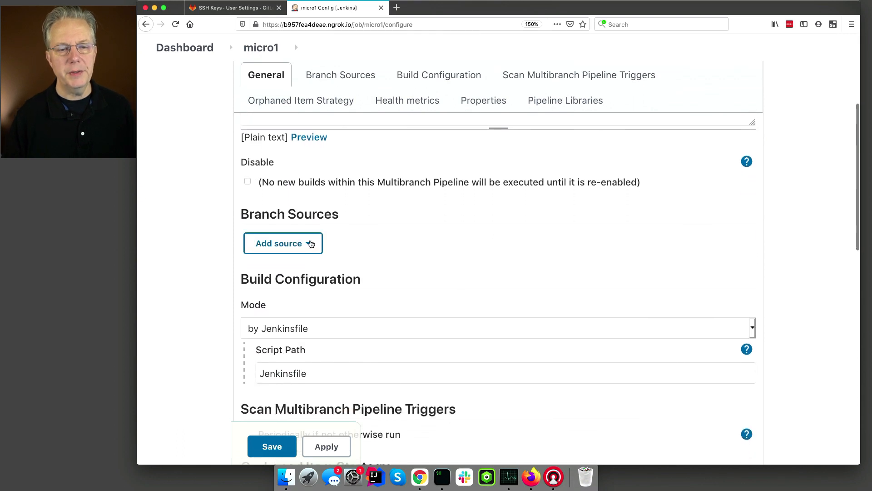
pyautogui.click(310, 244)
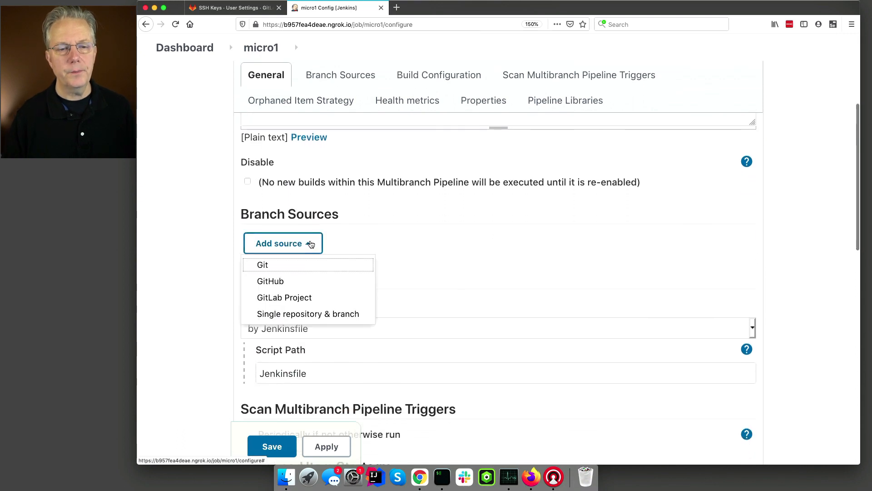
pyautogui.click(312, 297)
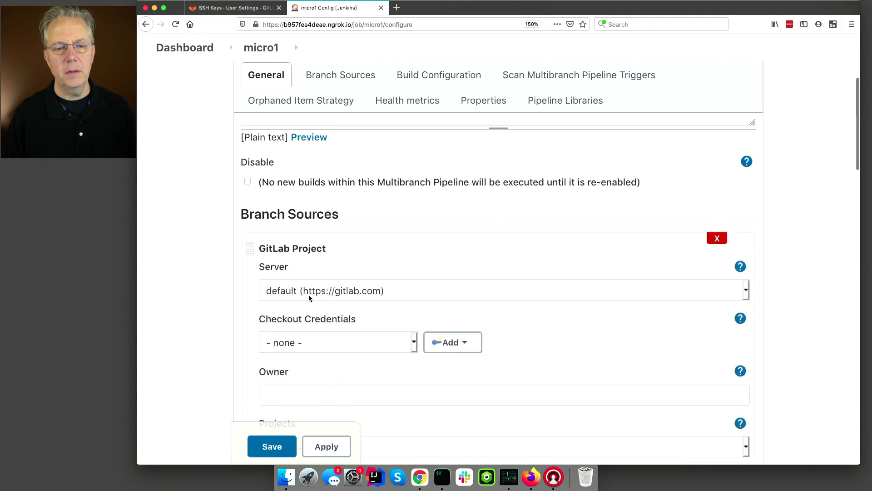
pyautogui.scroll(-3, 251, 277)
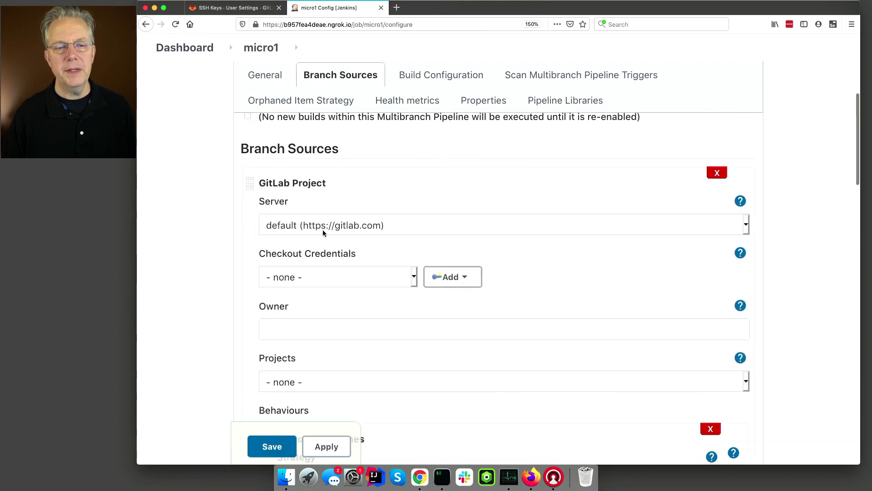
pyautogui.click(394, 232)
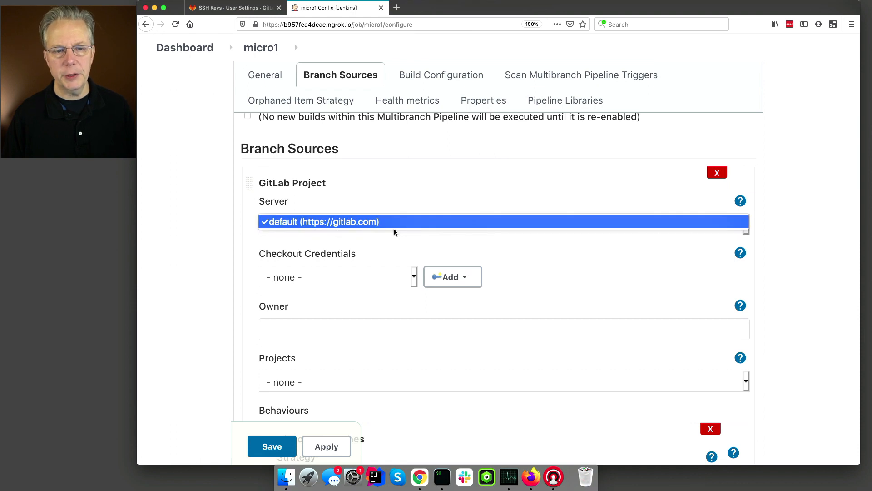
pyautogui.click(351, 281)
pyautogui.click(352, 280)
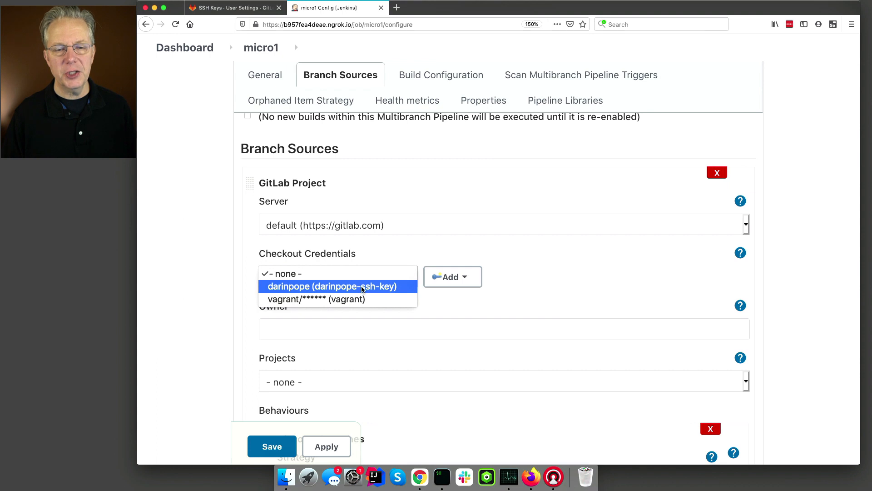
pyautogui.click(362, 288)
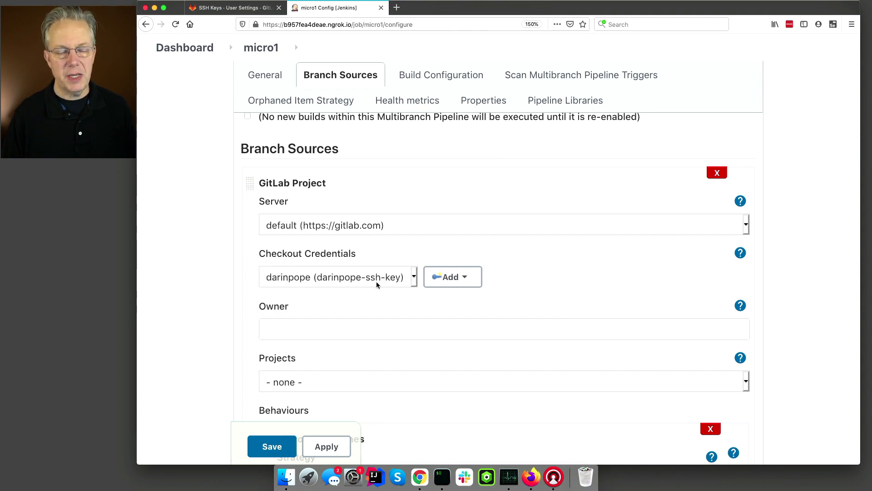
# Step: Enter the GitLab username as the source's owner and select that owner's micro1 project
pyautogui.click(368, 329)
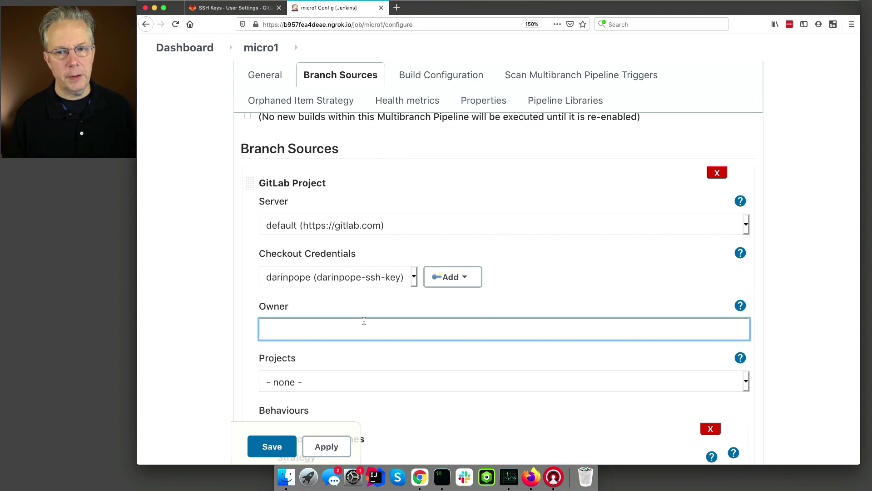
pyautogui.write('darin')
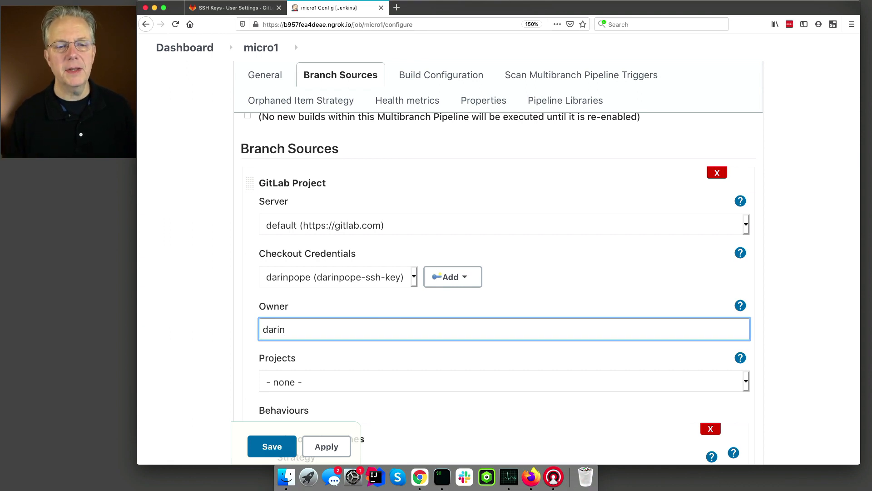
pyautogui.write('pope')
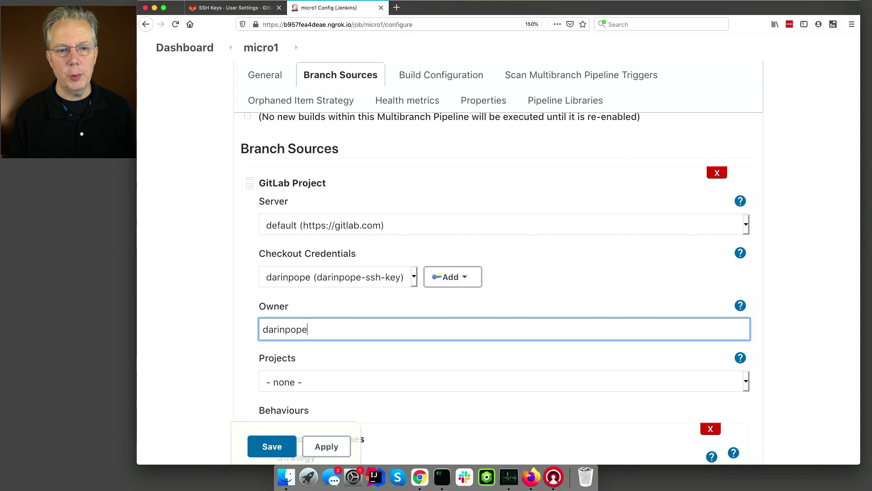
pyautogui.press('Tab')
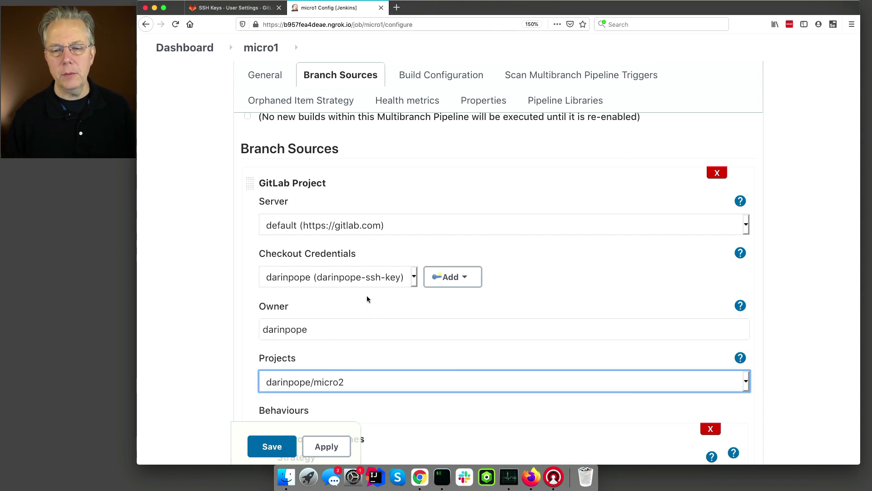
pyautogui.click(745, 383)
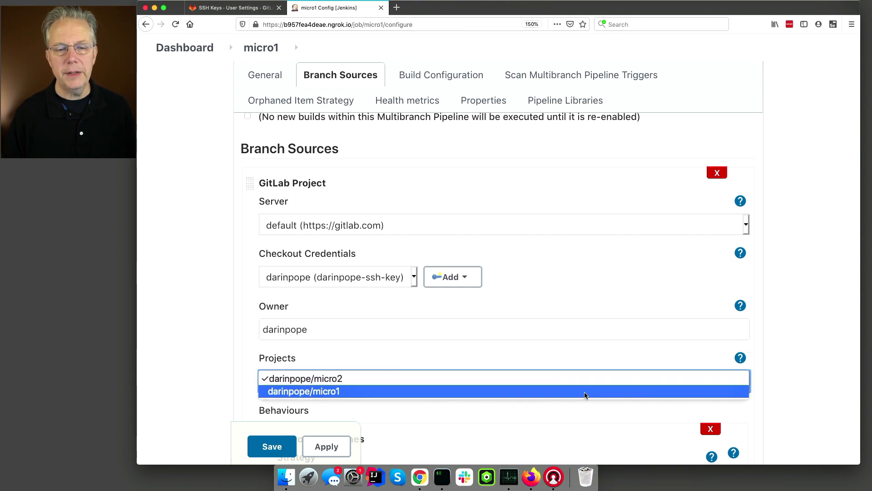
pyautogui.click(558, 393)
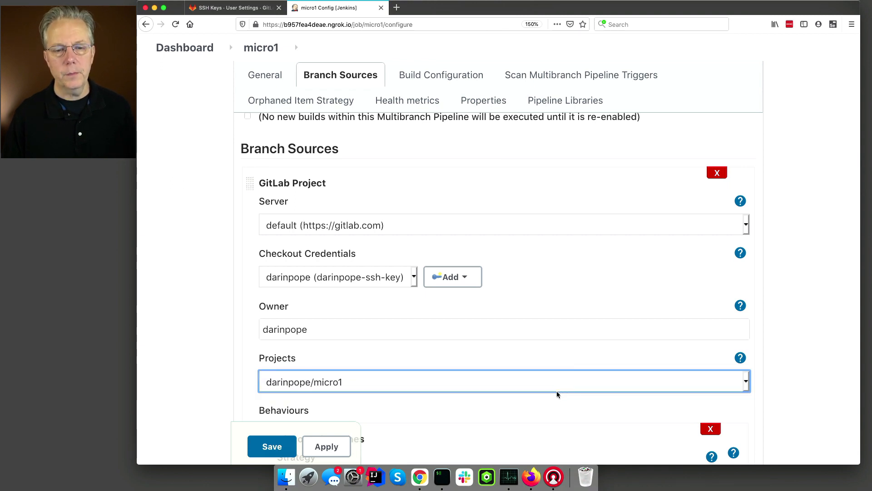
# Step: Keep the default branch and merge request discovery behaviours and save the micro1 pipeline configuration
pyautogui.scroll(-5, 557, 394)
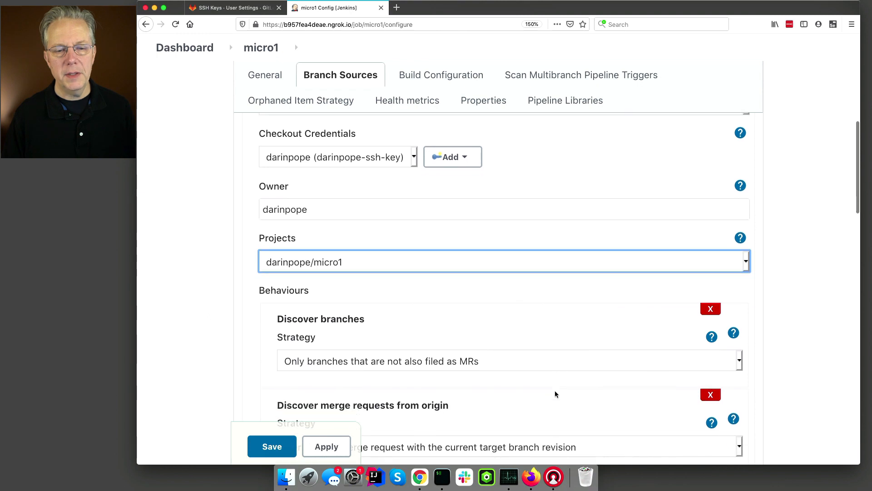
pyautogui.scroll(-2, 558, 393)
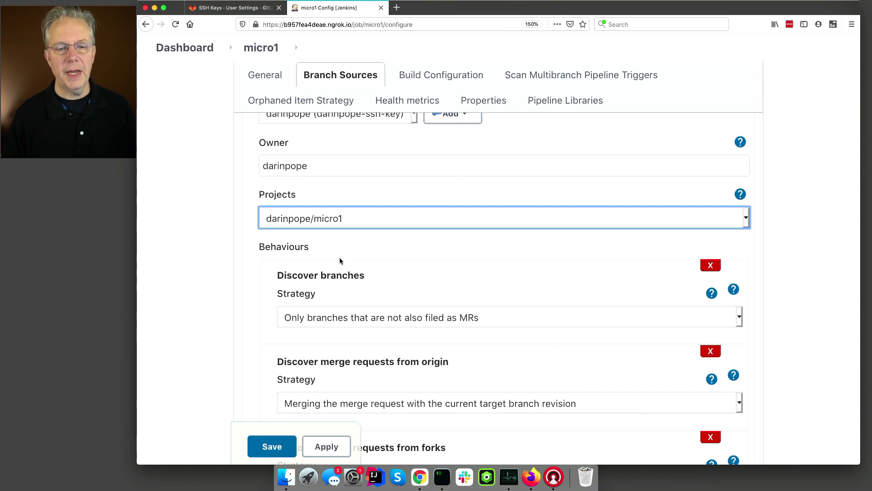
pyautogui.scroll(-2, 382, 320)
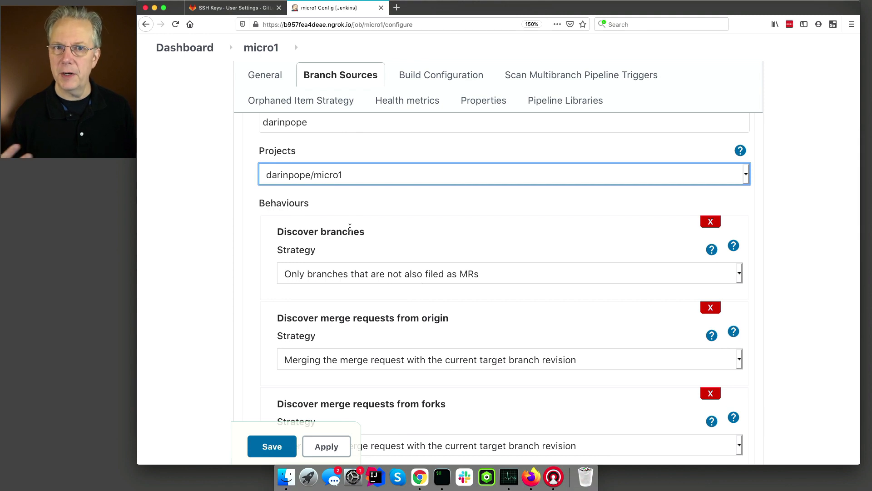
pyautogui.moveTo(278, 318); pyautogui.dragTo(449, 318)
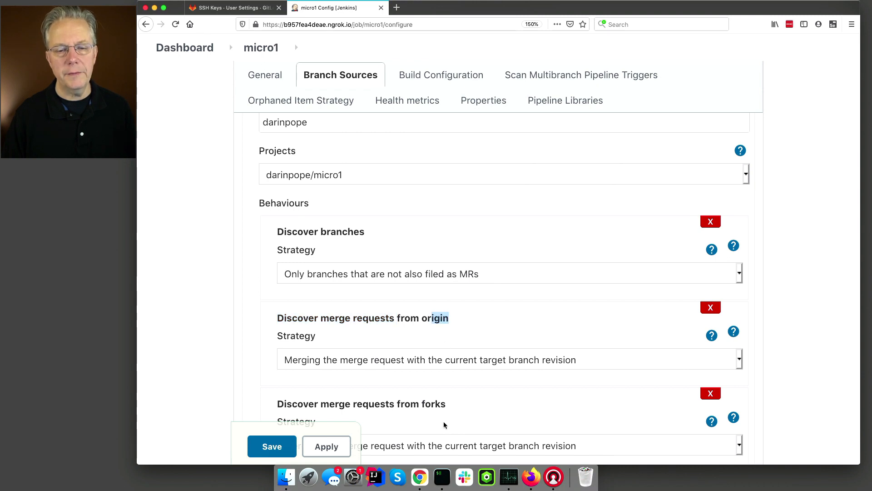
pyautogui.scroll(-1, 437, 407)
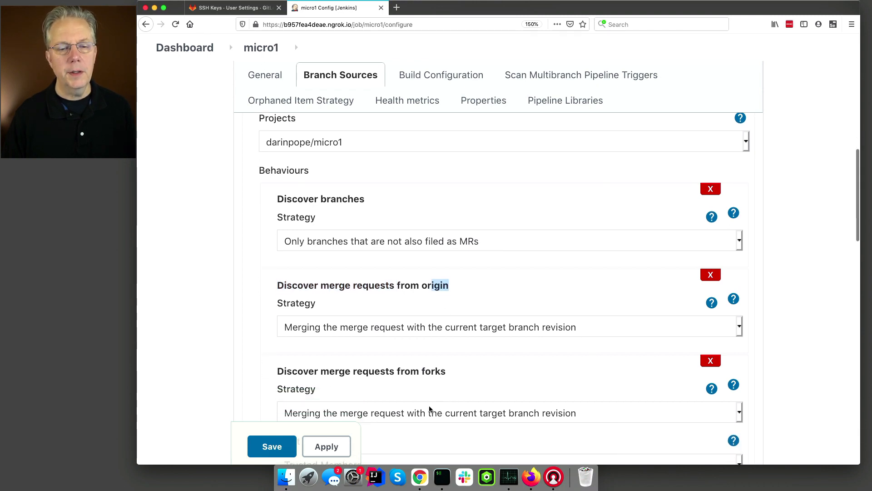
pyautogui.click(280, 446)
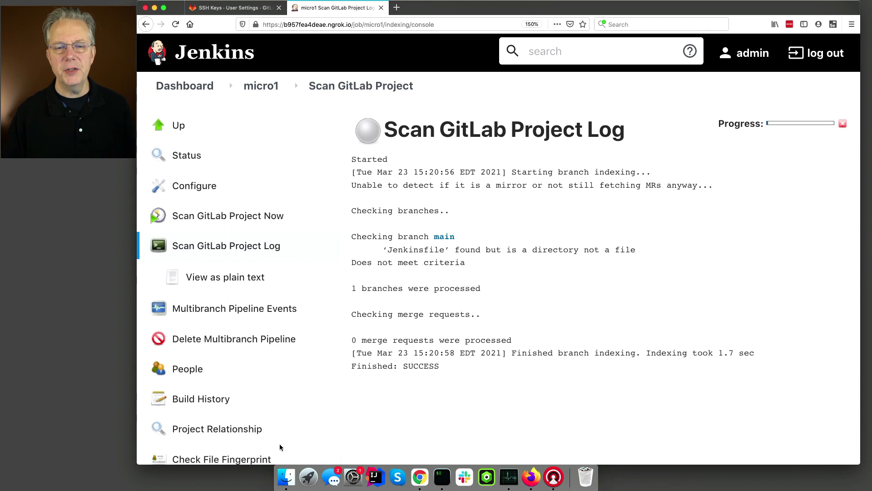
# Step: Read the Jenkinsfile check for the main branch in the scan log and inspect the micro1 project's files in GitLab
pyautogui.moveTo(384, 249); pyautogui.dragTo(637, 249)
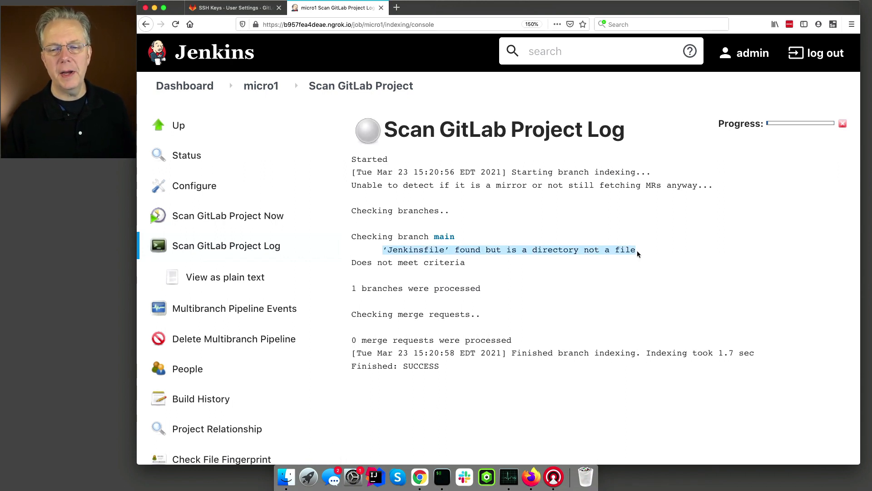
pyautogui.click(567, 291)
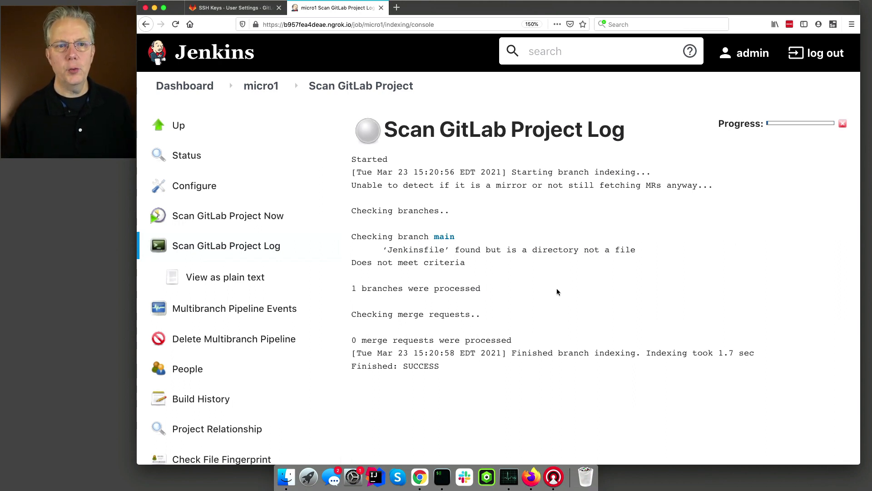
pyautogui.click(233, 8)
pyautogui.click(199, 52)
pyautogui.click(260, 201)
pyautogui.scroll(-3, 336, 342)
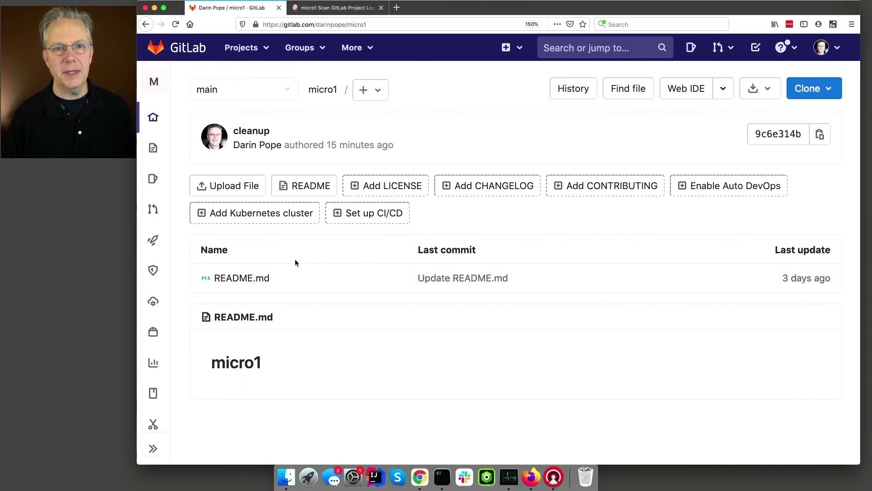
# Step: Return to Jenkins and review the micro1 pipeline's status page and its GitLab project scan log
pyautogui.click(334, 8)
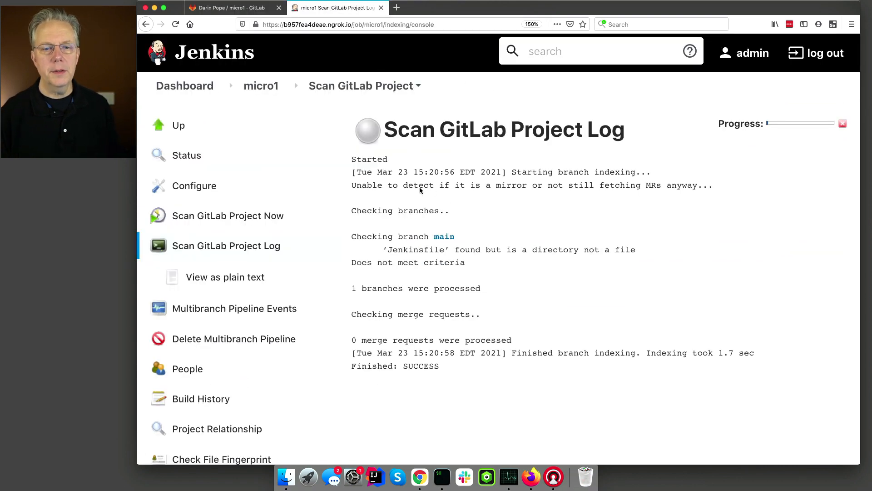
pyautogui.moveTo(383, 249); pyautogui.dragTo(643, 249)
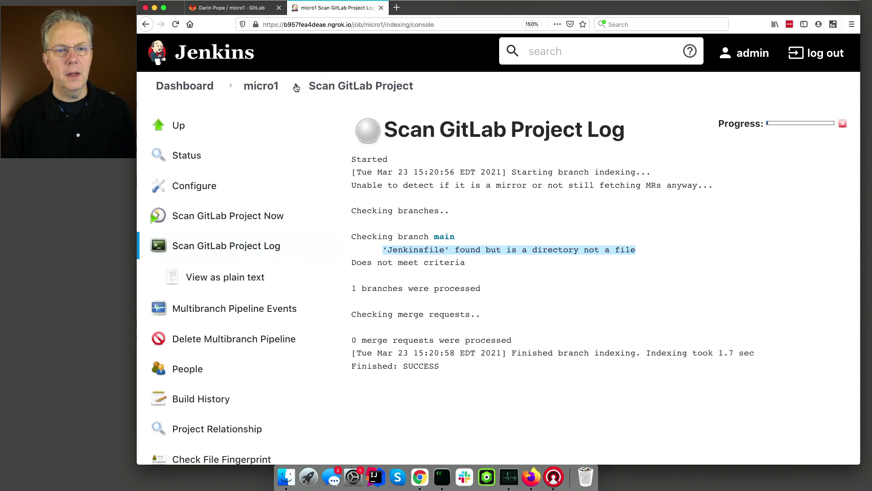
pyautogui.click(260, 88)
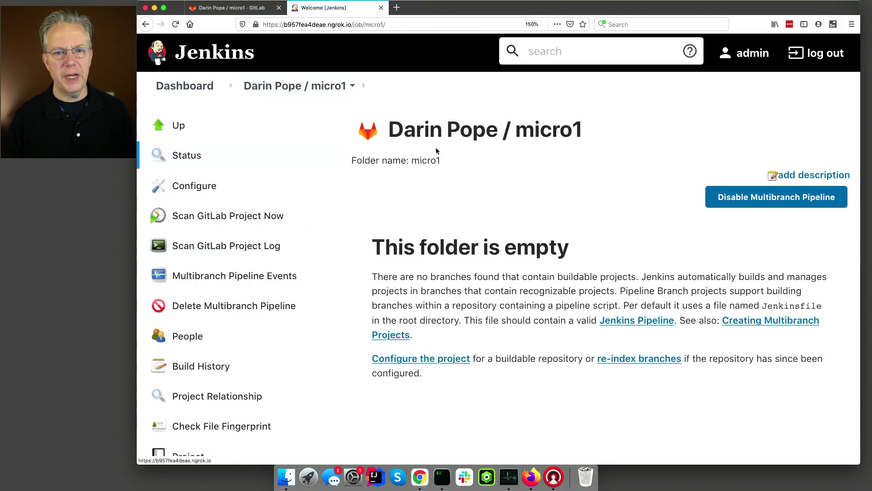
pyautogui.moveTo(389, 132); pyautogui.dragTo(501, 137)
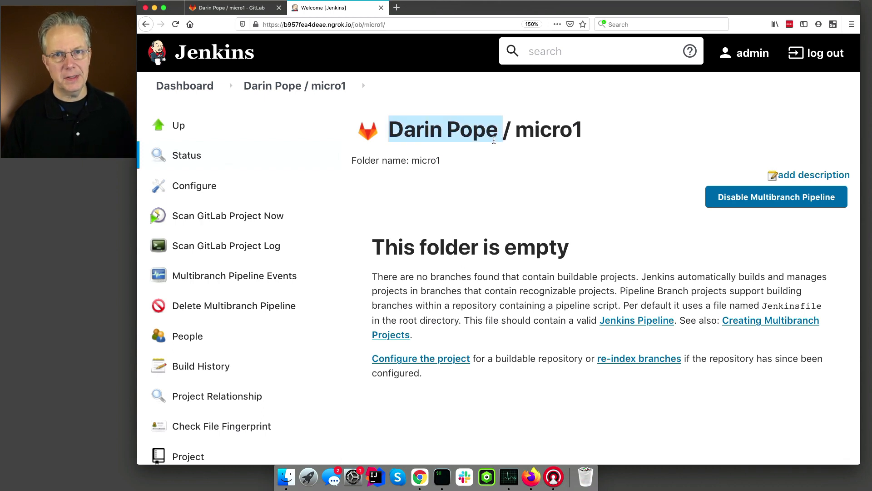
pyautogui.moveTo(515, 136); pyautogui.dragTo(589, 135)
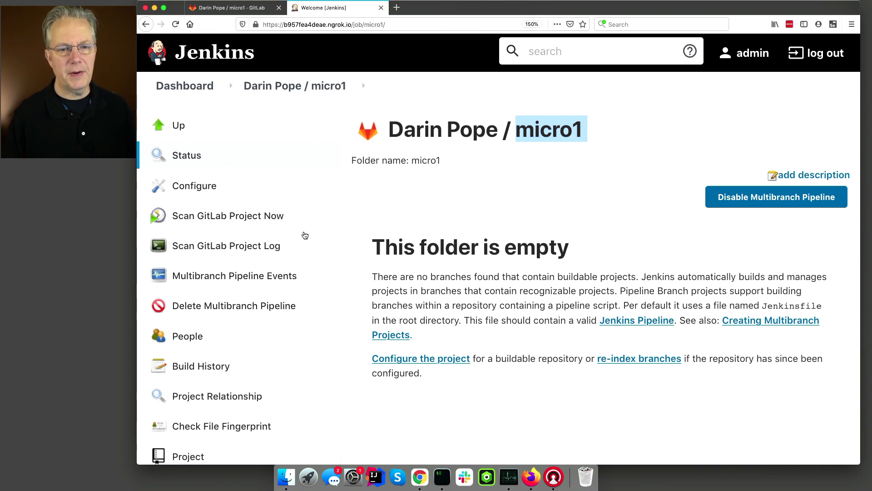
pyautogui.click(272, 245)
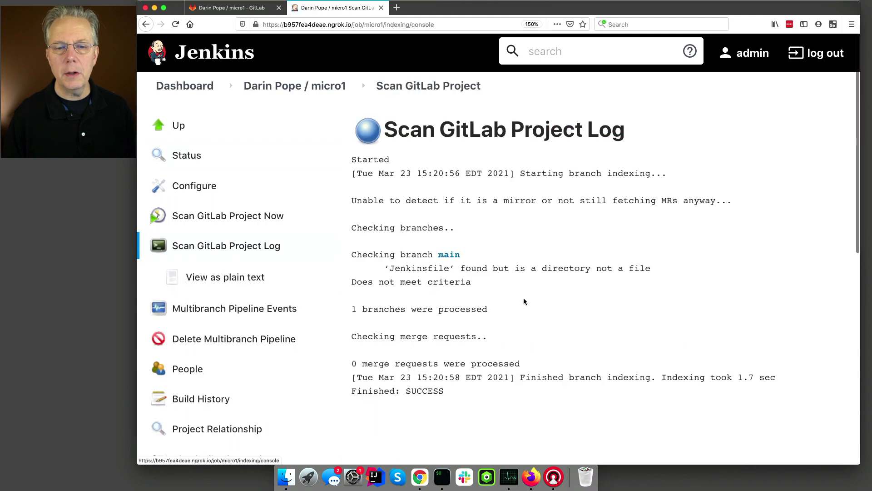
pyautogui.doubleClick(425, 265)
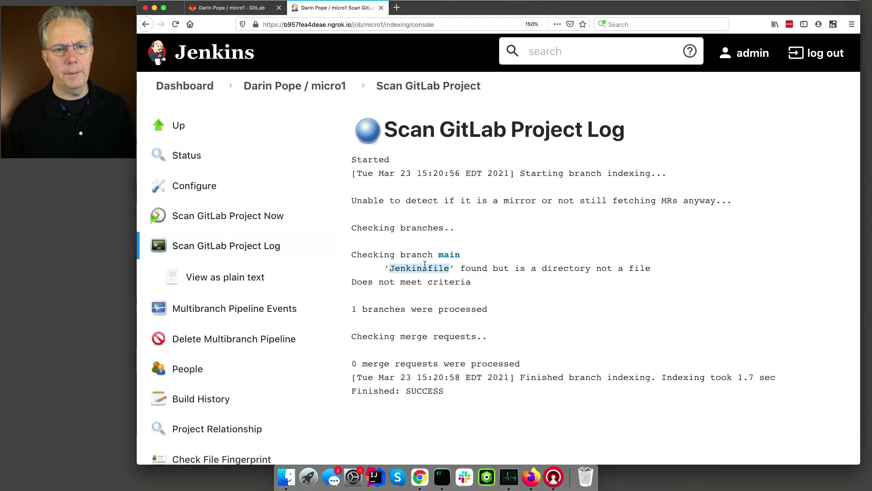
# Step: Examine the build configuration mode and script path in the micro1 pipeline's settings, then return to its status page without saving
pyautogui.click(213, 188)
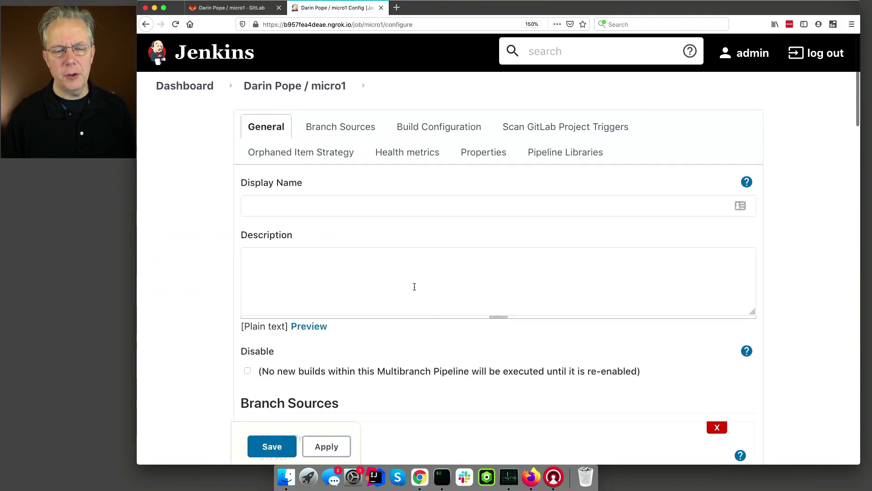
pyautogui.scroll(-3, 414, 282)
pyautogui.scroll(-10, 414, 287)
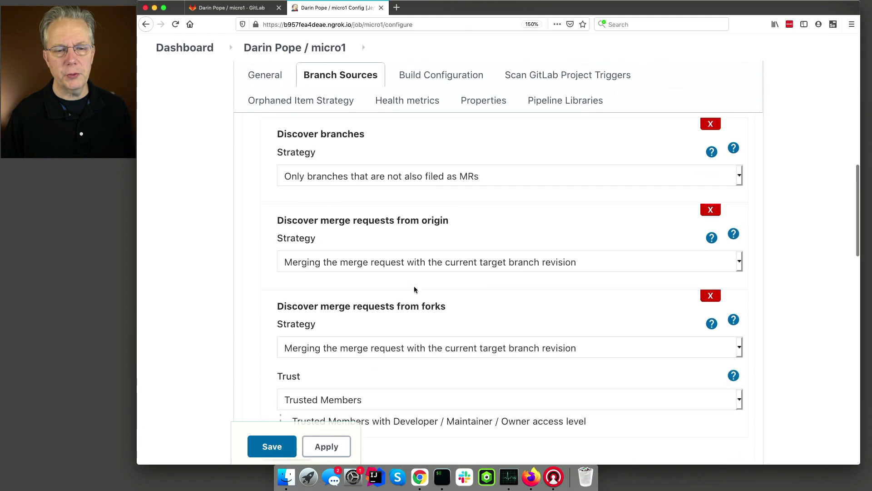
pyautogui.scroll(-5, 414, 287)
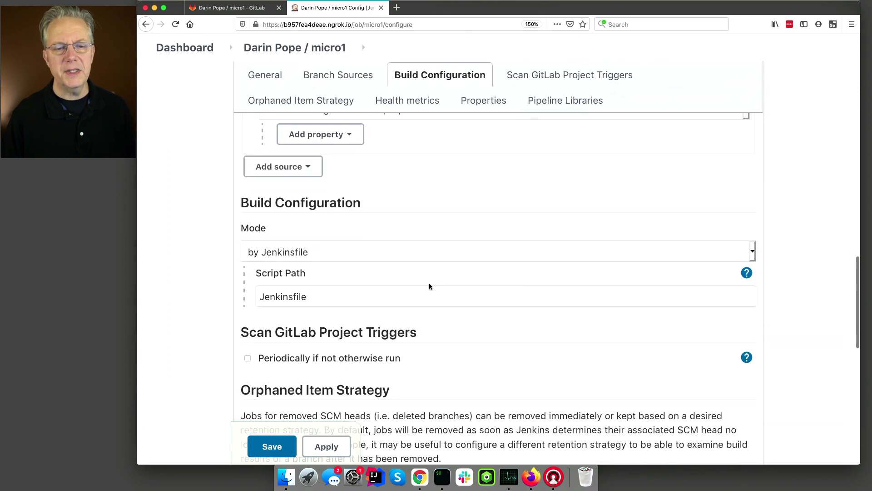
pyautogui.moveTo(241, 202); pyautogui.dragTo(359, 200)
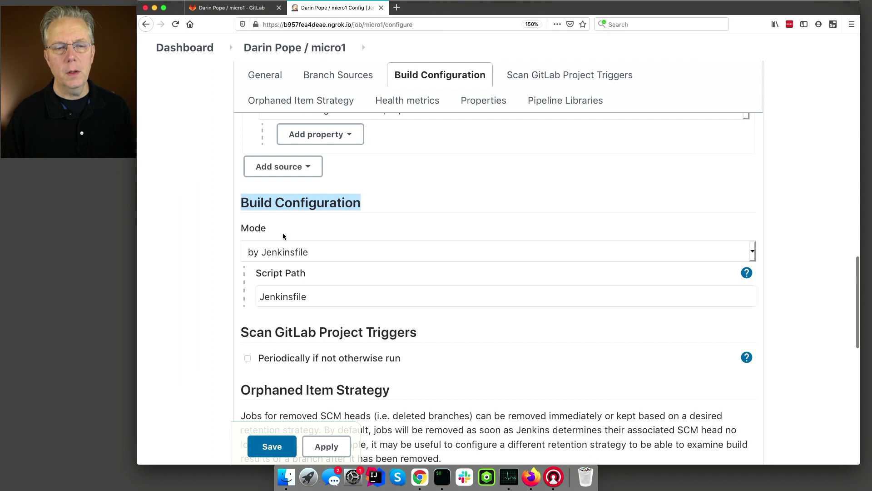
pyautogui.moveTo(248, 228); pyautogui.dragTo(296, 230)
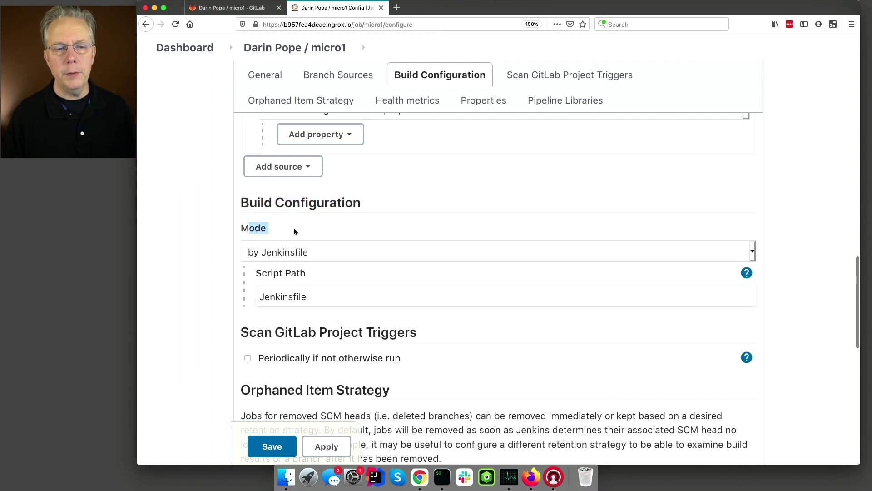
pyautogui.click(322, 251)
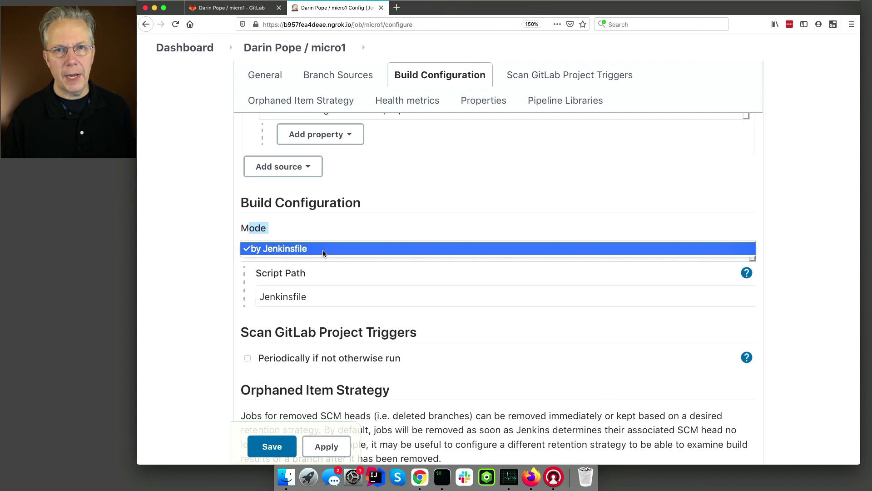
pyautogui.click(324, 249)
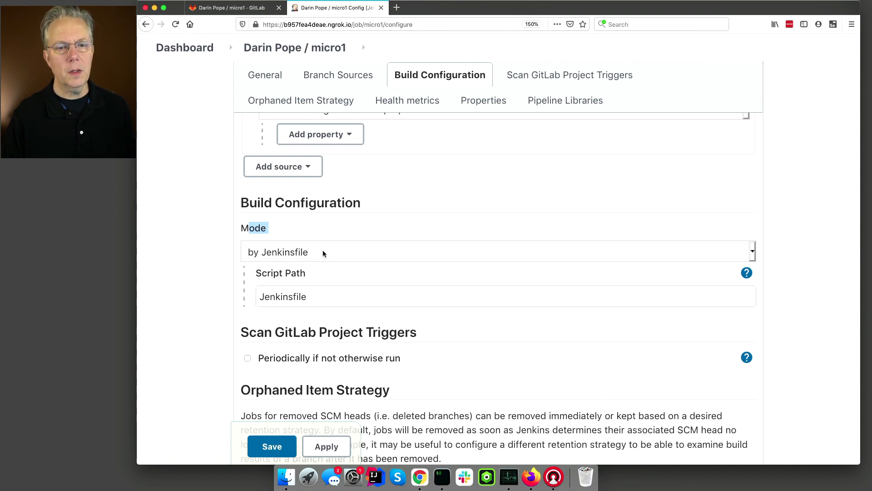
pyautogui.click(336, 299)
pyautogui.moveTo(339, 300); pyautogui.dragTo(253, 293)
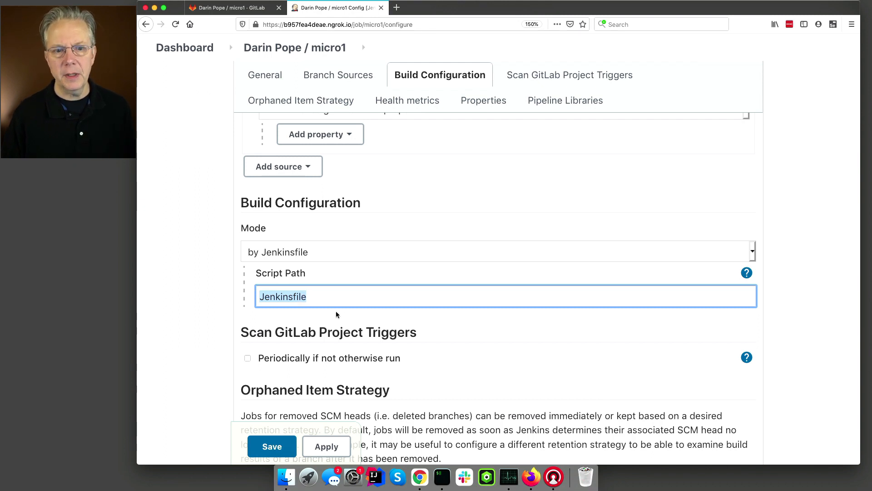
pyautogui.click(347, 298)
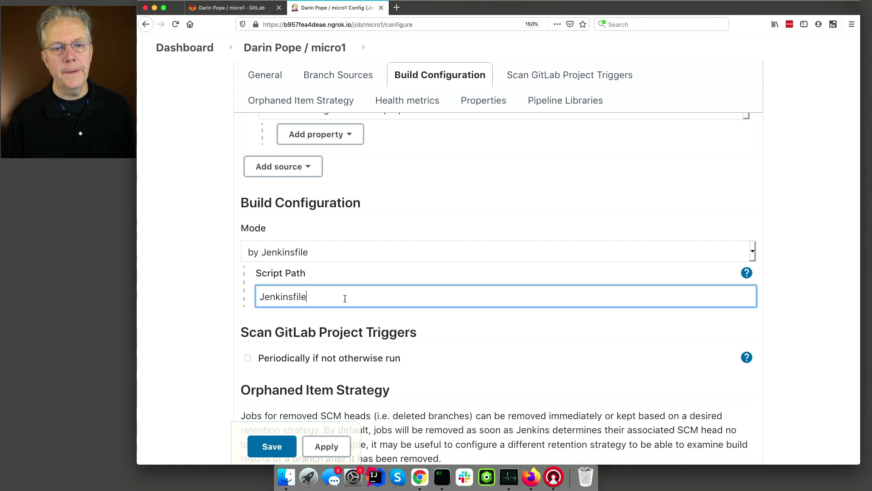
pyautogui.click(312, 52)
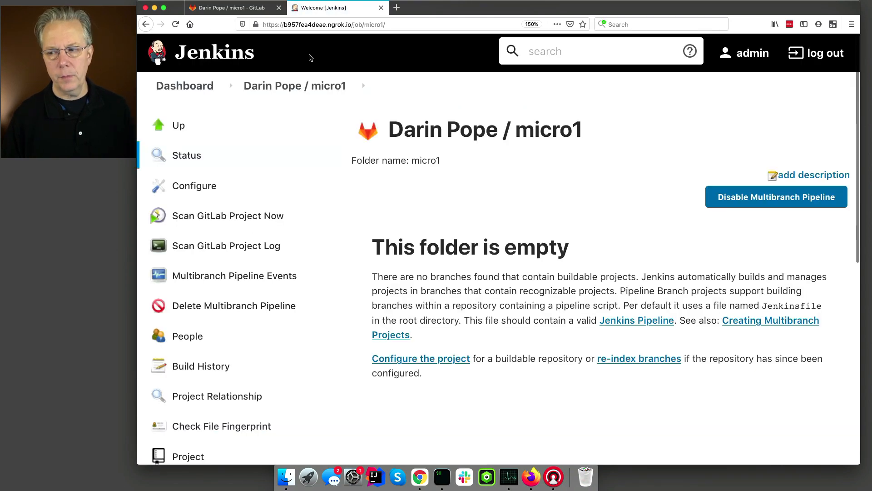
# Step: Switch to the terminal and start a new file named Jenkinsfile in the local micro1 repository with vi
pyautogui.press('super+Tab')
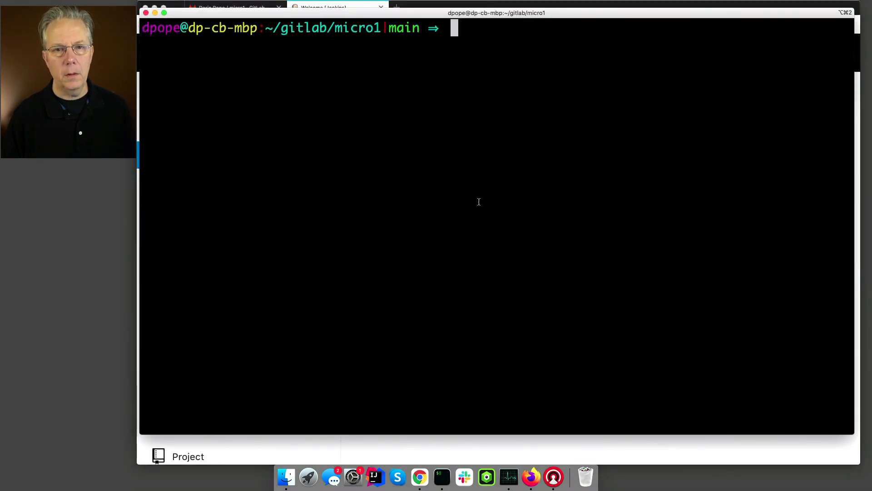
pyautogui.write('vi ')
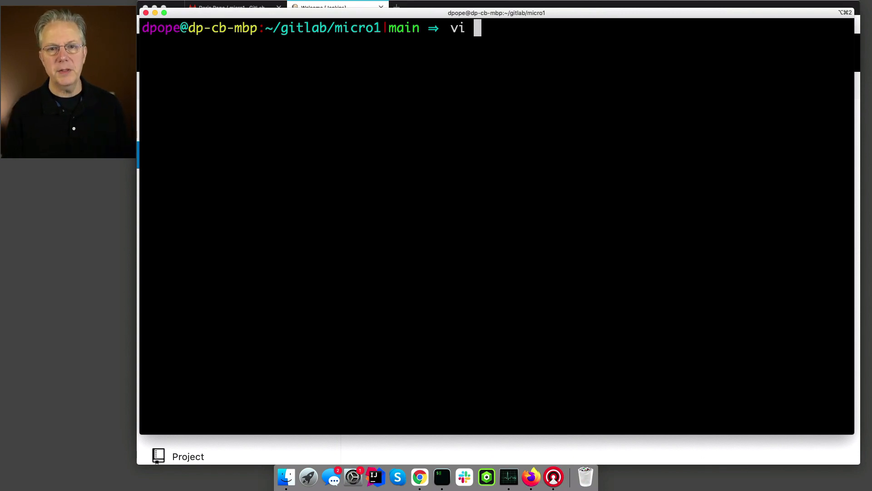
pyautogui.write('Jenkinsfile')
pyautogui.press('Return')
pyautogui.press('i')
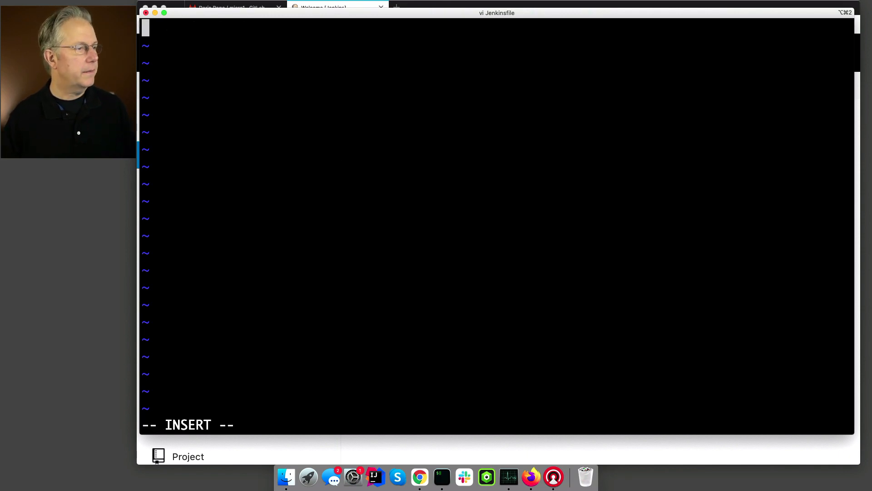
# Step: Fill the Jenkinsfile with a declarative pipeline using agent label "linux" and a 'Hello' stage running sh 'echo hello', and save it
pyautogui.press('super+Tab')
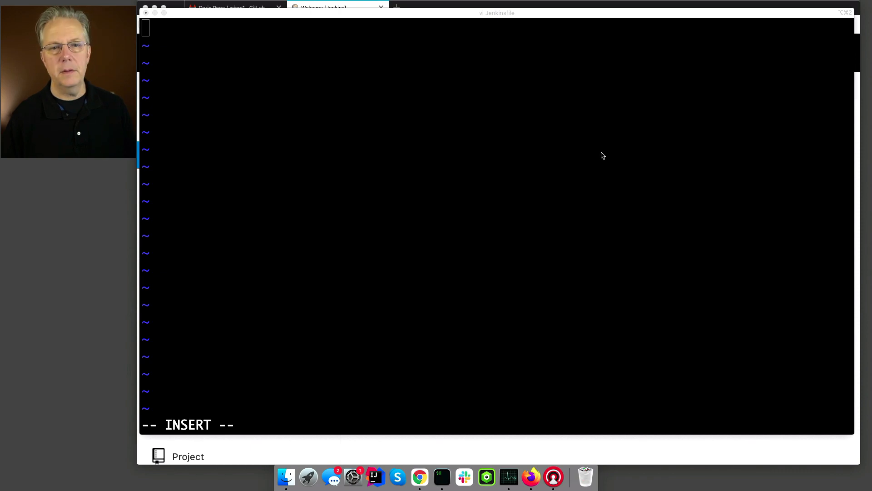
pyautogui.press('super+Tab')
pyautogui.write('pipeline {   agent {label "linux"}   stages {     stage(\'Hello\') {       steps {         sh \'echo hello\'       }     }   } }')
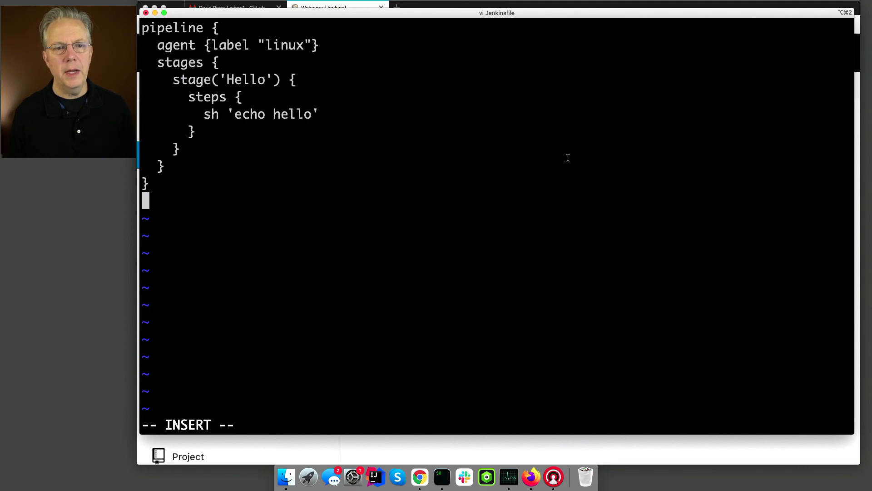
pyautogui.moveTo(233, 116); pyautogui.dragTo(311, 116)
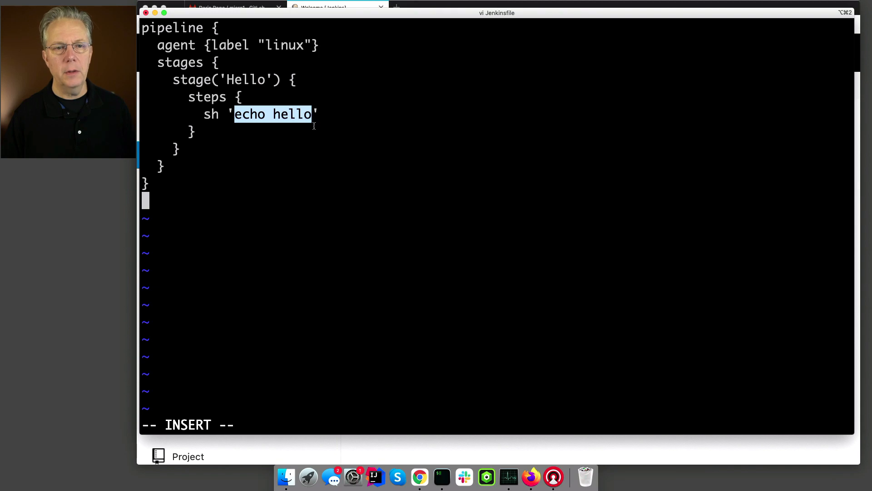
pyautogui.moveTo(335, 50); pyautogui.dragTo(141, 45)
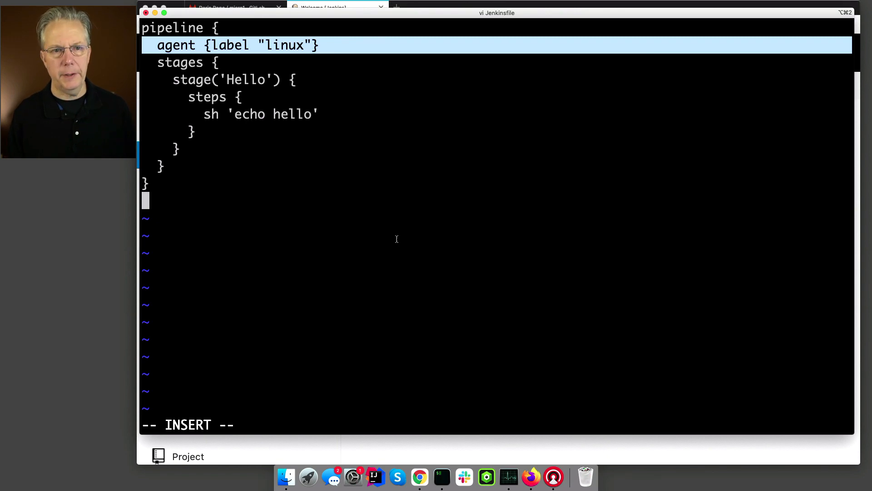
pyautogui.write(':wq')
pyautogui.press('Return')
# Step: Stage the Jenkinsfile and commit it with the message "added Jenkinsfile"
pyautogui.write('git add J')
pyautogui.press('Tab')
pyautogui.press('Return')
pyautogui.write('git ')
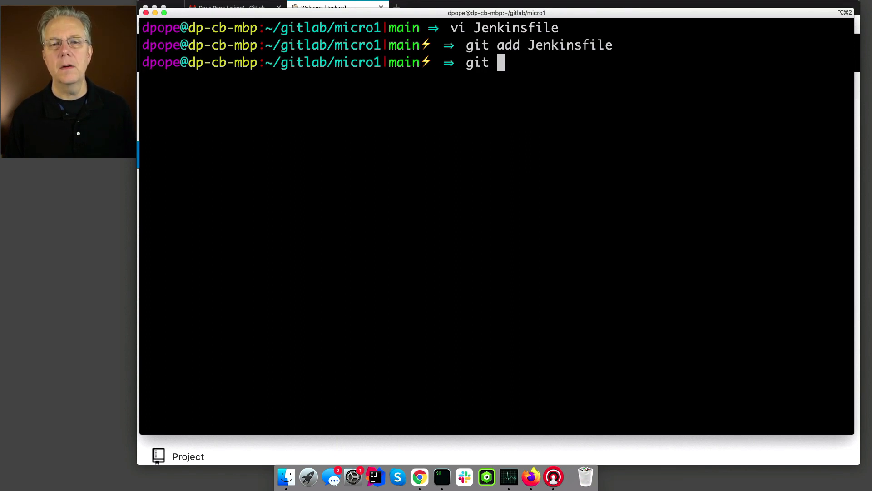
pyautogui.write('commit -m')
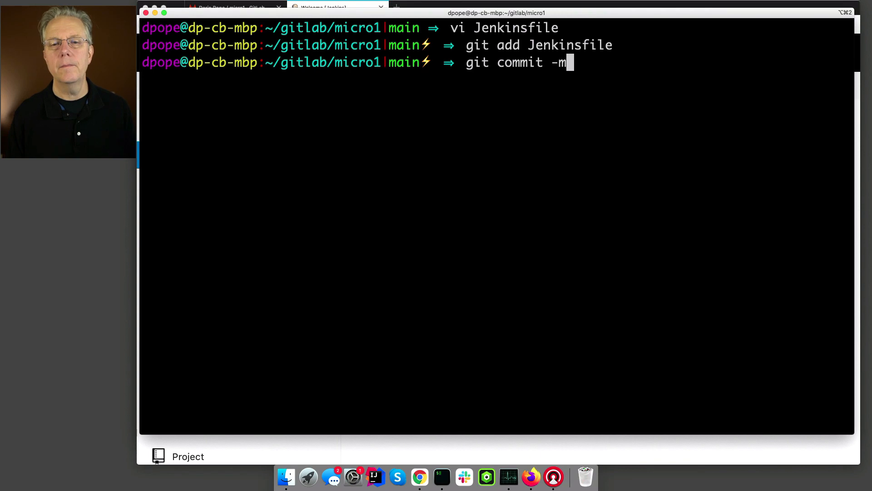
pyautogui.write(' "added Je')
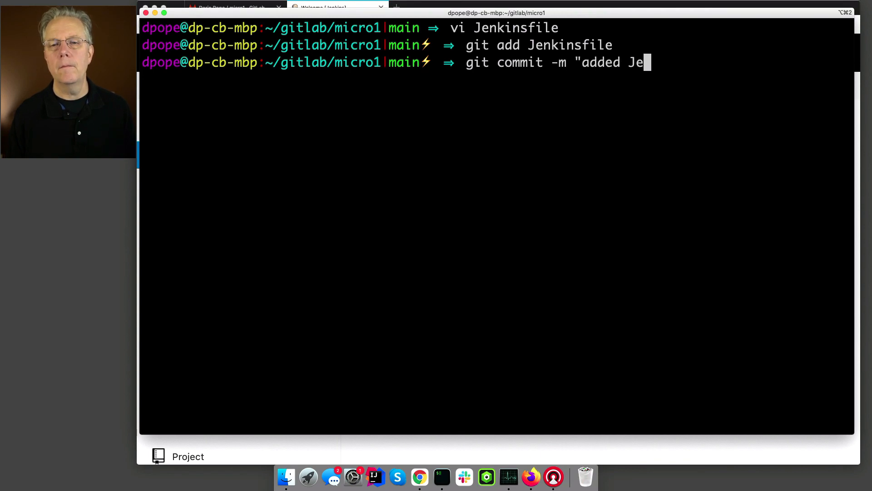
pyautogui.write('nkinsfile"')
pyautogui.press('Return')
# Step: Push the Jenkinsfile commit on the main branch to GitLab
pyautogui.write('gi tp')
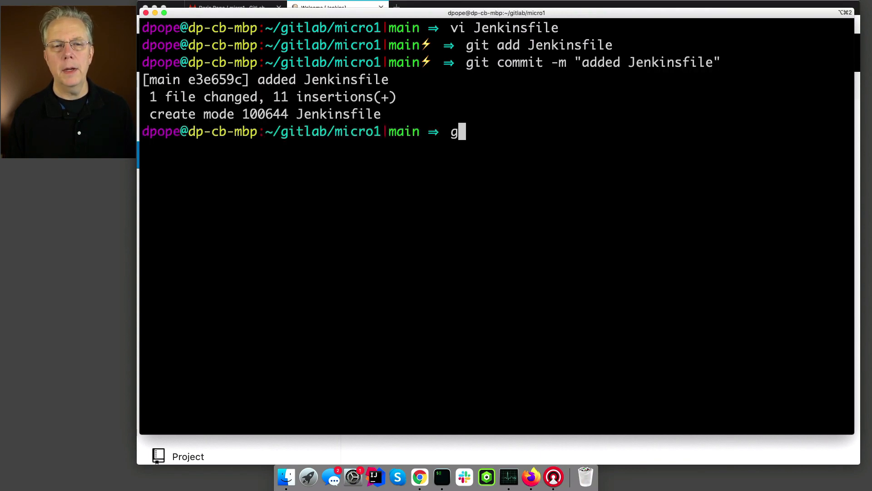
pyautogui.press('BackSpace')
pyautogui.press('BackSpace')
pyautogui.press('BackSpace')
pyautogui.write('t push')
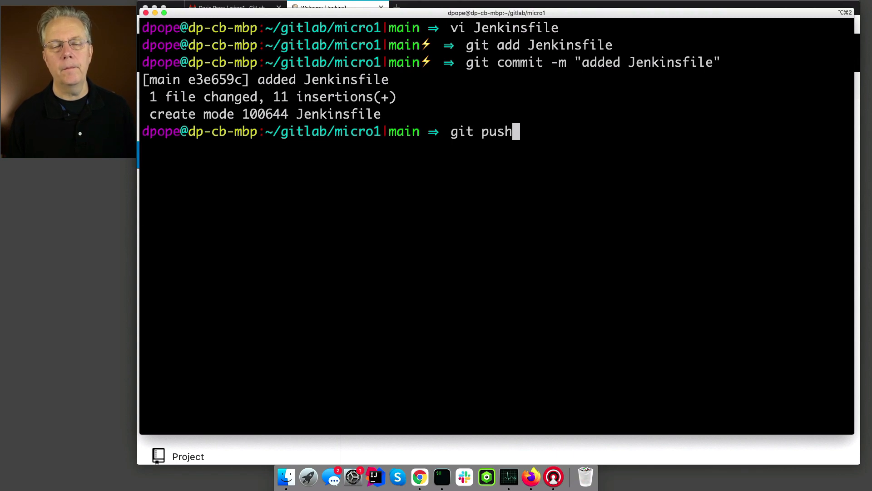
pyautogui.press('Return')
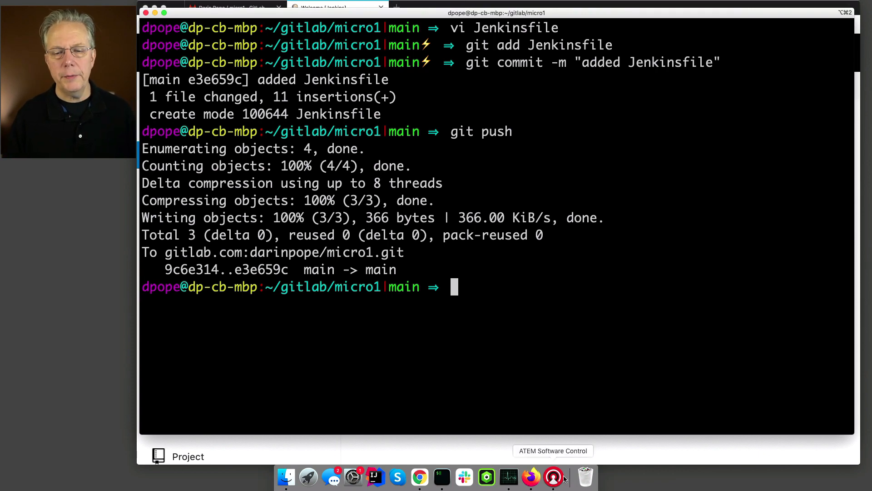
# Step: Switch to the browser and open the micro1 project's webhook settings in GitLab to view the existing project hooks
pyautogui.click(622, 454)
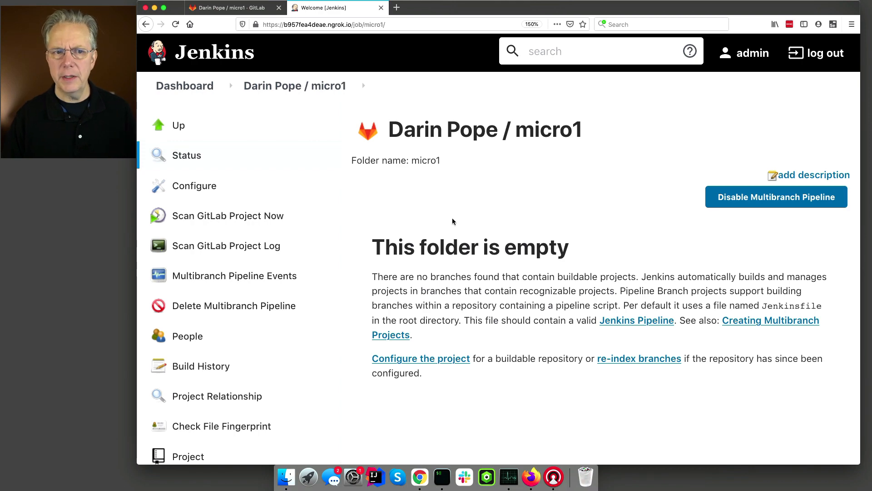
pyautogui.hotkey('ctrl', 'shift', 'Tab')
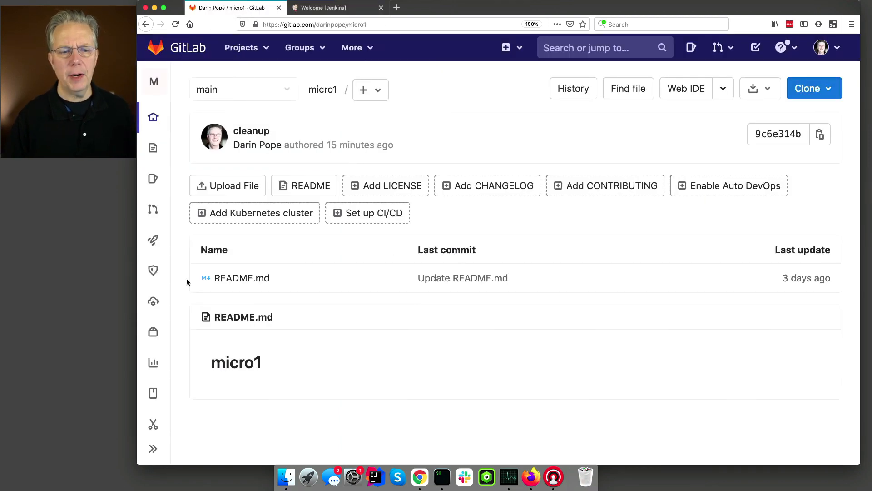
pyautogui.click(153, 448)
pyautogui.moveTo(208, 396)
pyautogui.scroll(-4, 207, 396)
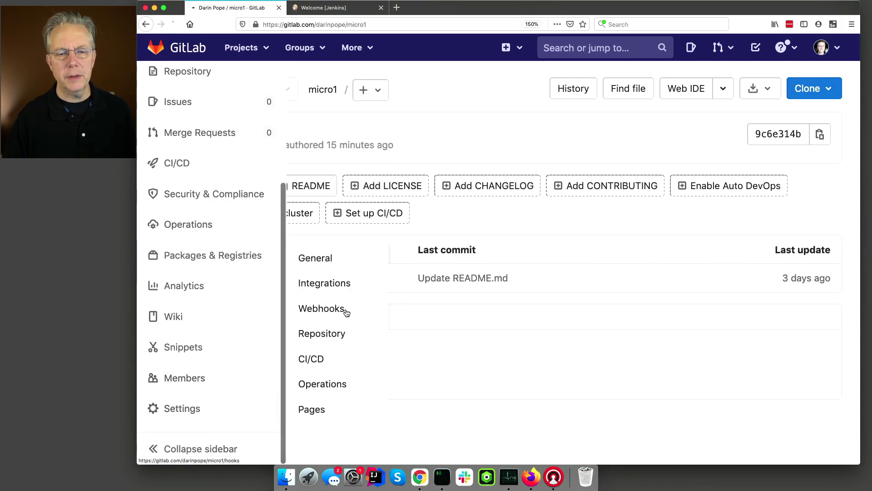
pyautogui.click(346, 311)
pyautogui.scroll(-10, 535, 372)
pyautogui.scroll(-6, 535, 370)
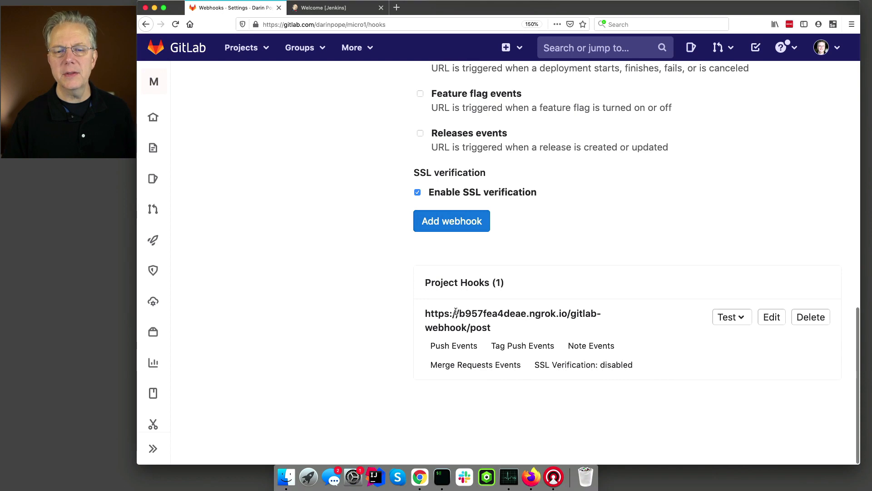
# Step: Compare the project hook's URL in GitLab with the host name in the Jenkins address
pyautogui.moveTo(425, 313); pyautogui.dragTo(481, 313)
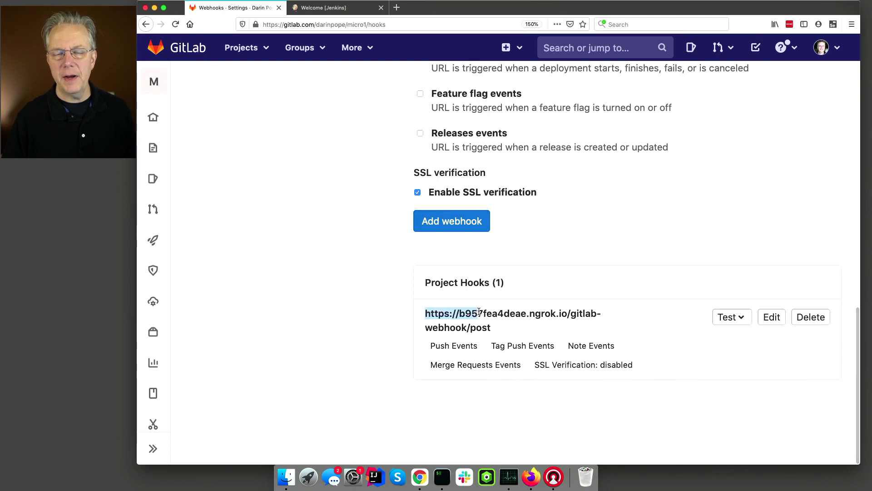
pyautogui.click(298, 8)
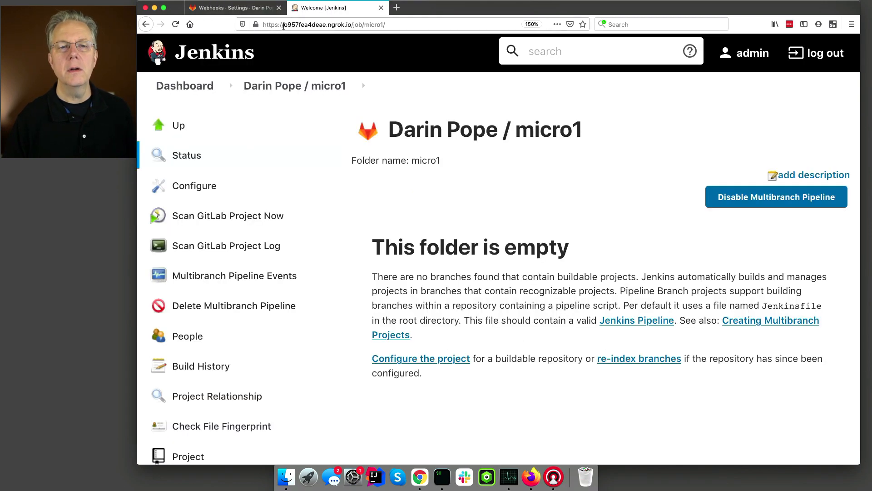
pyautogui.moveTo(284, 24); pyautogui.dragTo(325, 25)
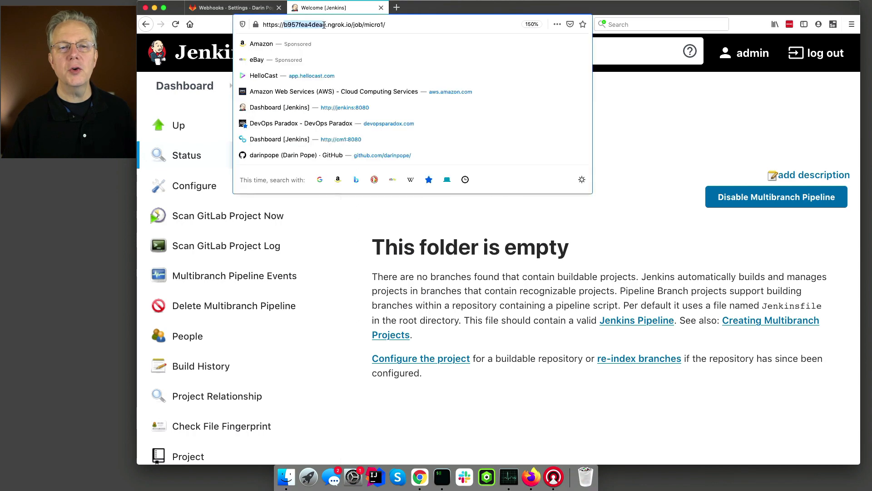
pyautogui.click(231, 8)
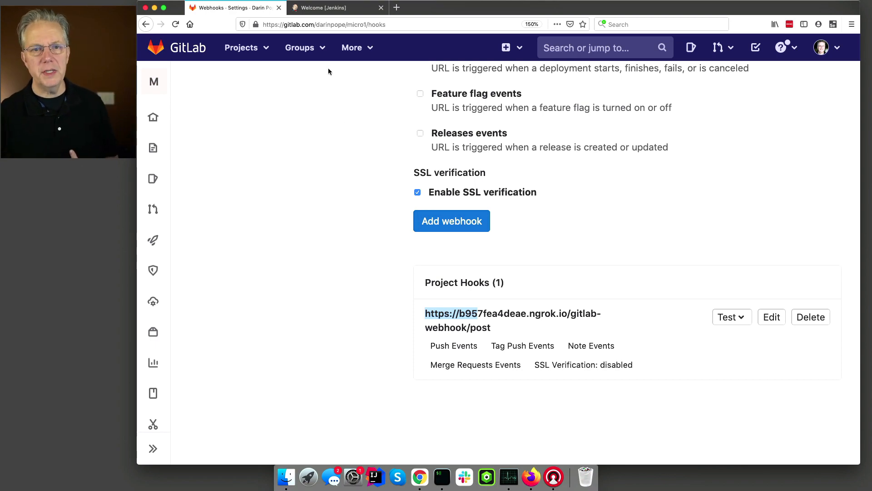
# Step: Refresh the micro1 pipeline page in Jenkins and review the console output of build #1 on the main branch
pyautogui.click(325, 12)
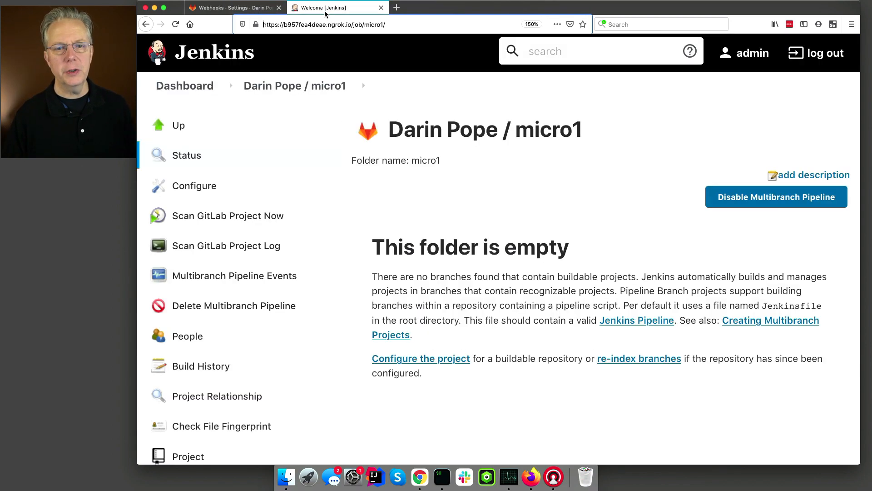
pyautogui.click(324, 86)
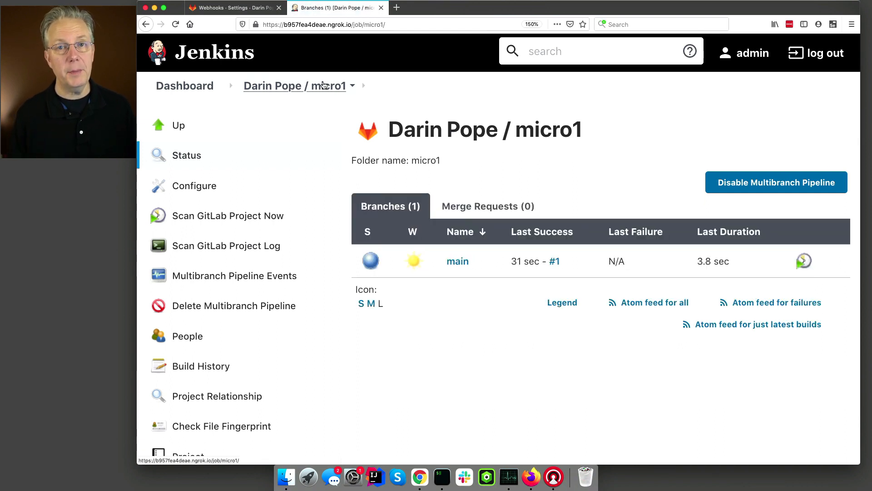
pyautogui.click(457, 264)
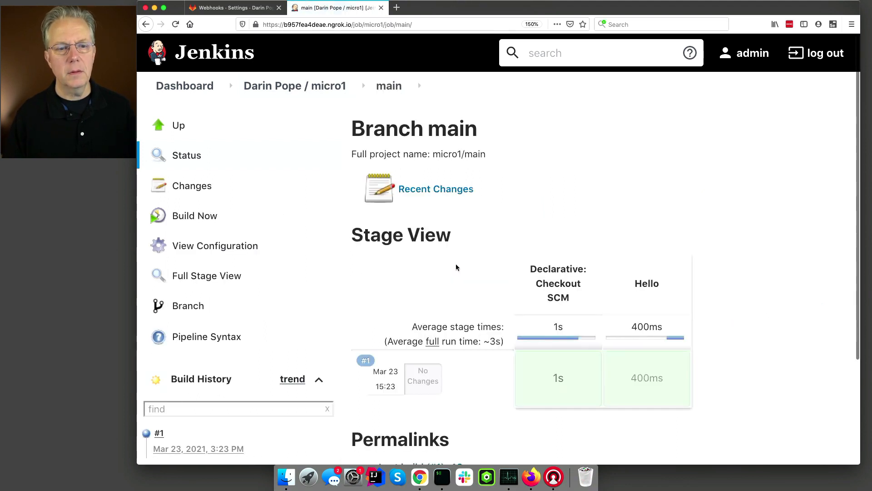
pyautogui.click(147, 437)
pyautogui.scroll(-10, 427, 357)
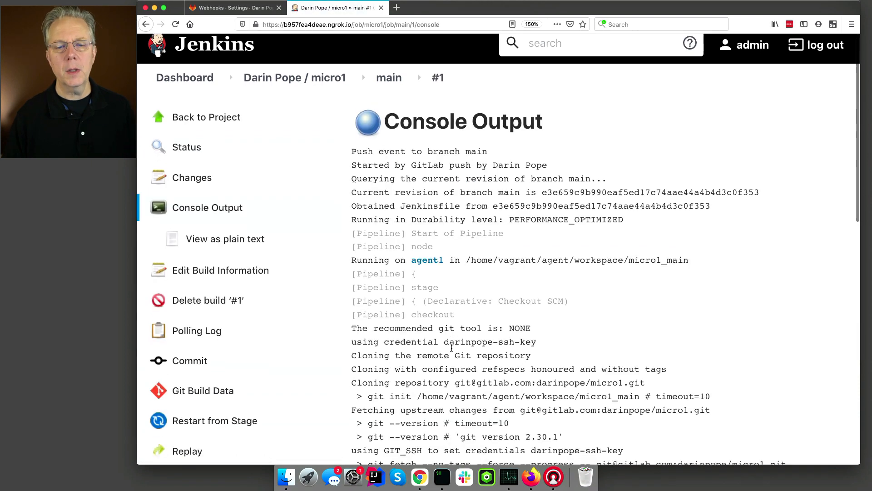
pyautogui.scroll(-3, 451, 347)
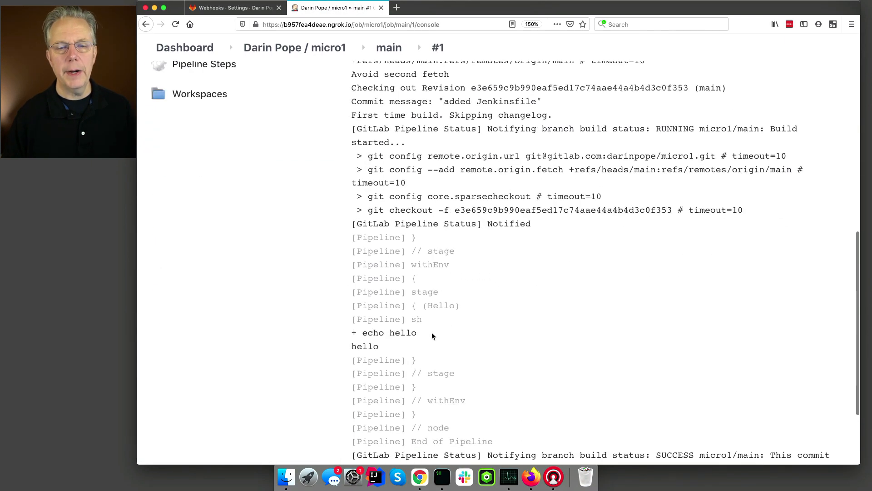
pyautogui.moveTo(432, 332); pyautogui.dragTo(349, 331)
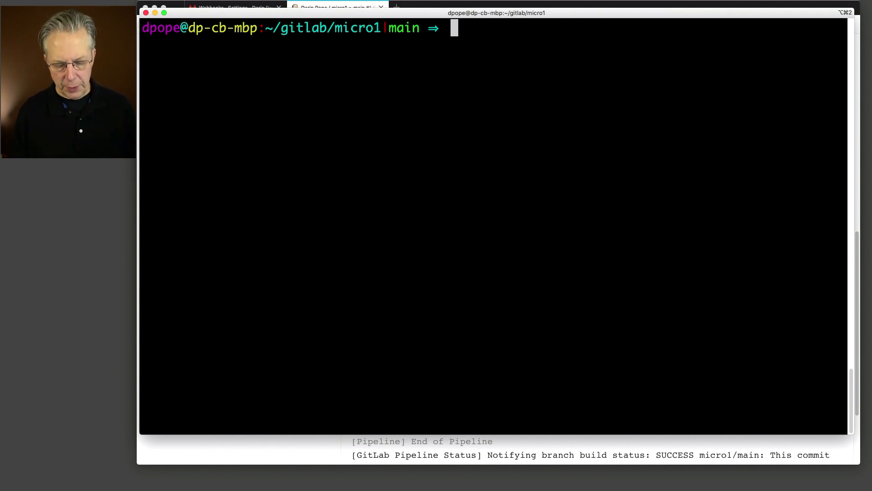
# Step: Switch to the terminal and create and check out a new branch named fix-123 in the micro1 repository
pyautogui.write('git c')
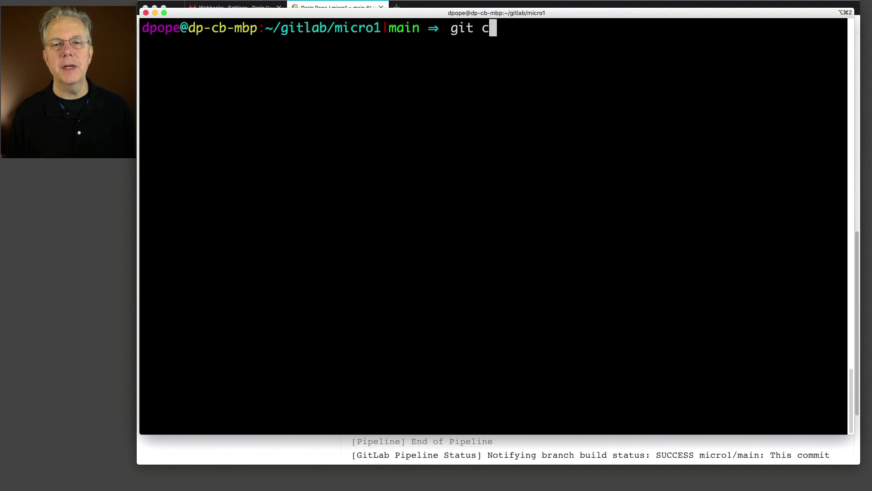
pyautogui.write('heckout -b fix')
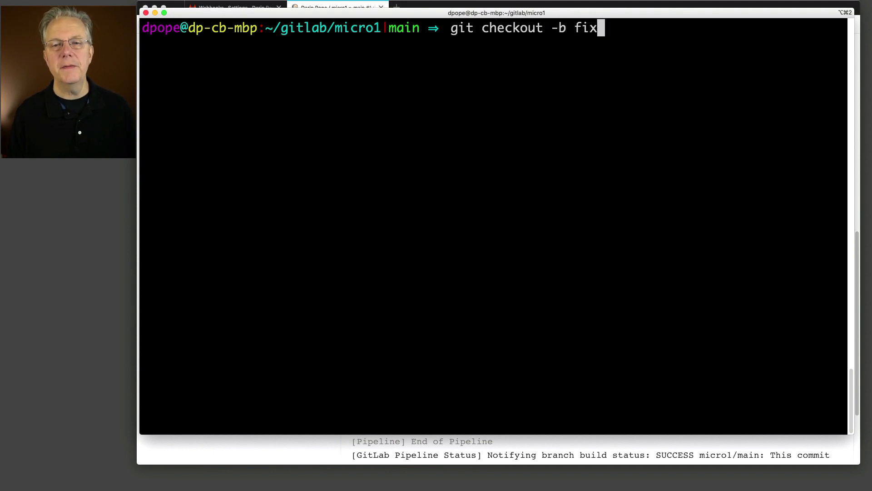
pyautogui.write('-123')
pyautogui.press('Return')
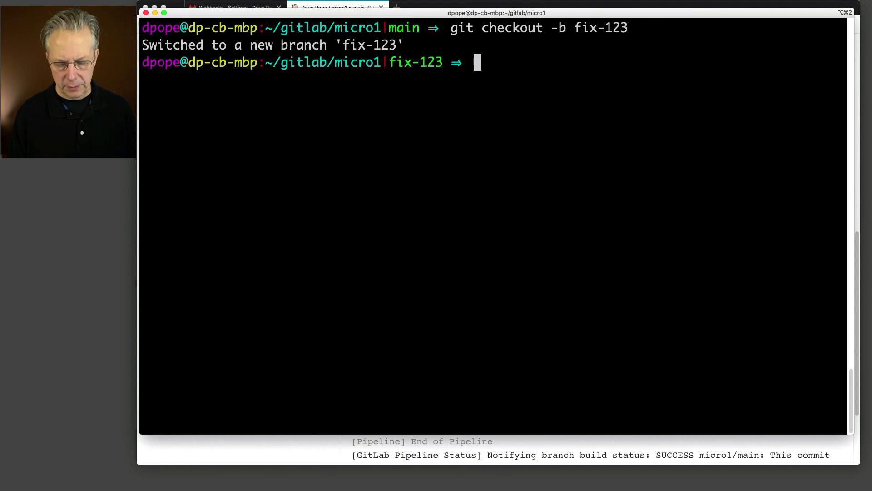
# Step: Push the fix-123 branch to origin and set it as the upstream
pyautogui.write('git ')
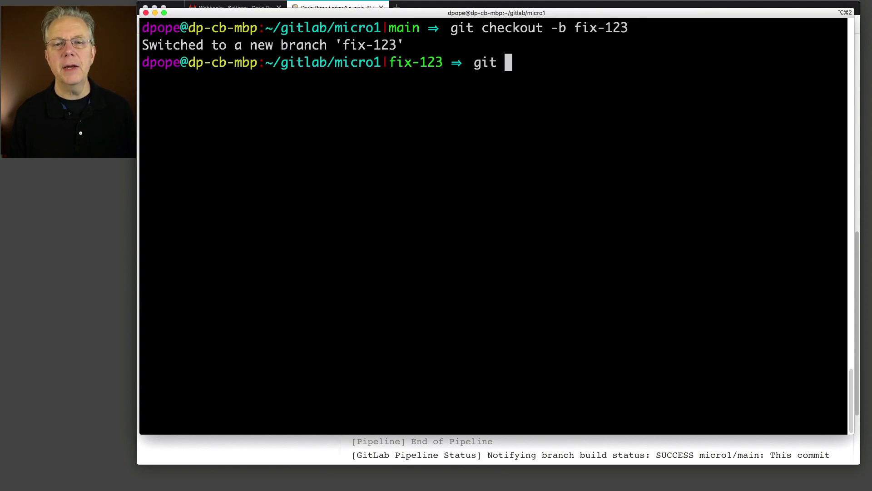
pyautogui.write('push --setup')
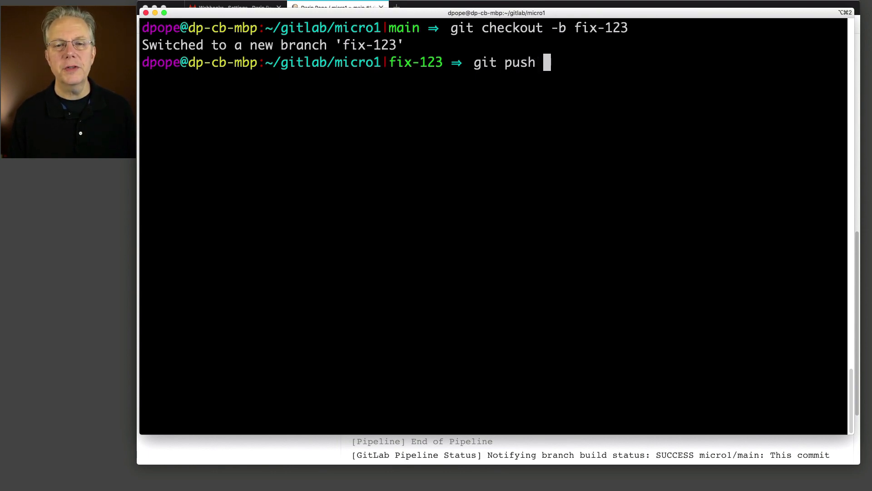
pyautogui.press('BackSpace')
pyautogui.press('BackSpace')
pyautogui.write('-upstream origin fix-123')
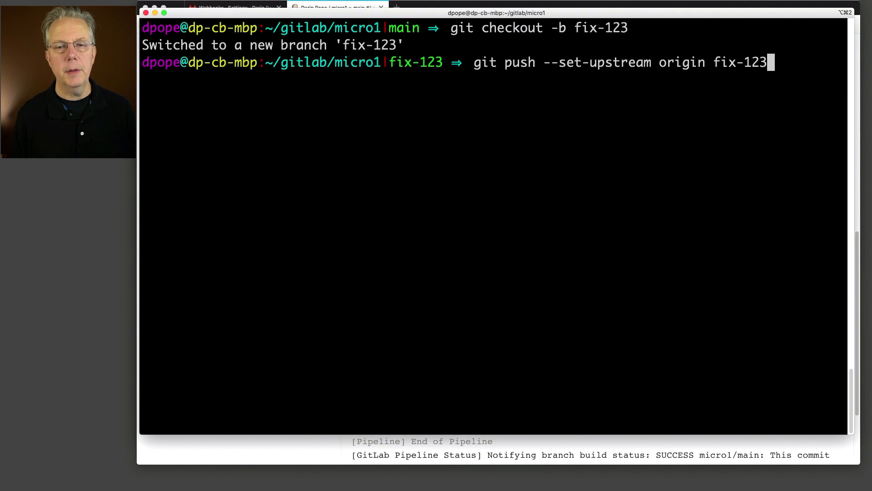
pyautogui.press('Return')
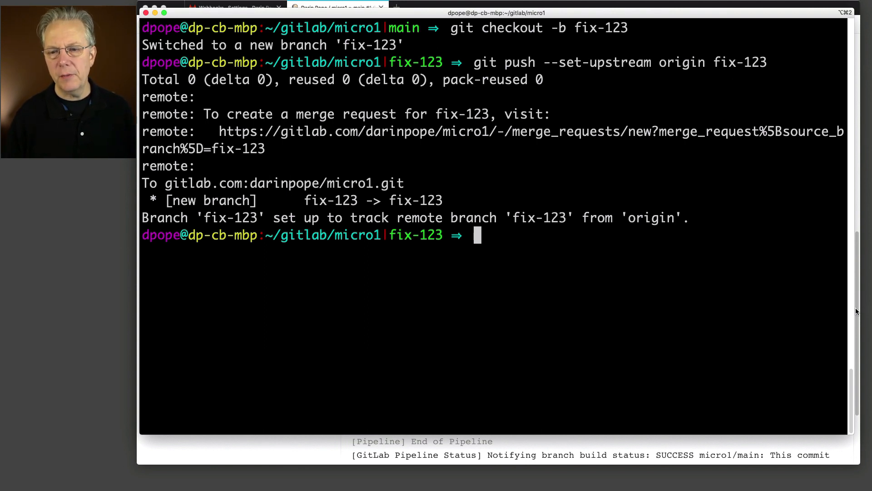
# Step: Return to the micro1 pipeline in Jenkins and review the console output of build #1 on the fix-123 branch
pyautogui.scroll(5, 850, 320)
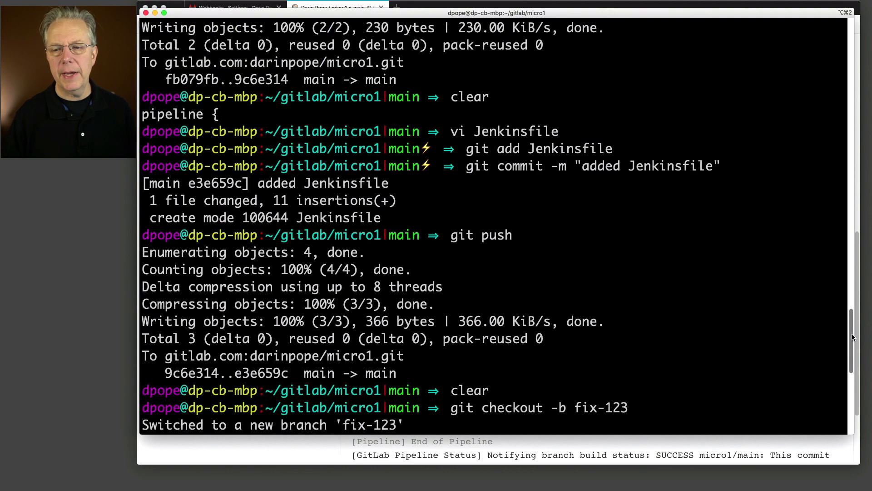
pyautogui.scroll(-5, 852, 336)
pyautogui.click(808, 453)
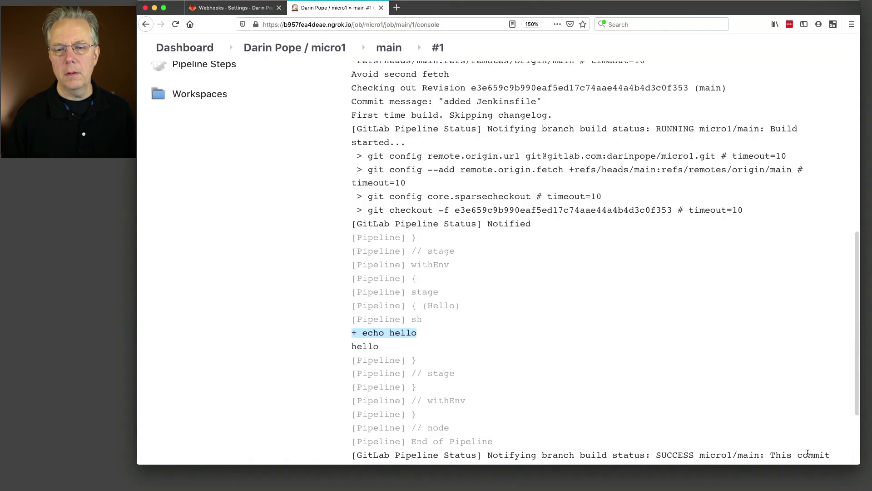
pyautogui.click(317, 49)
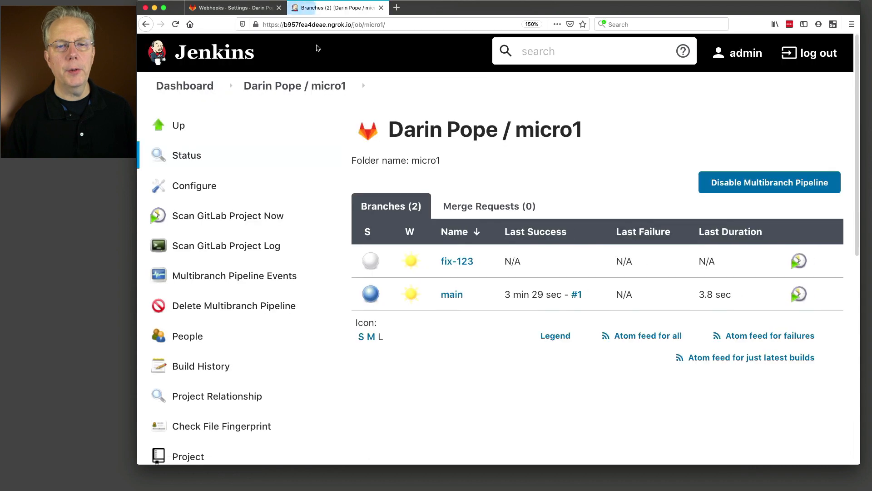
pyautogui.click(459, 262)
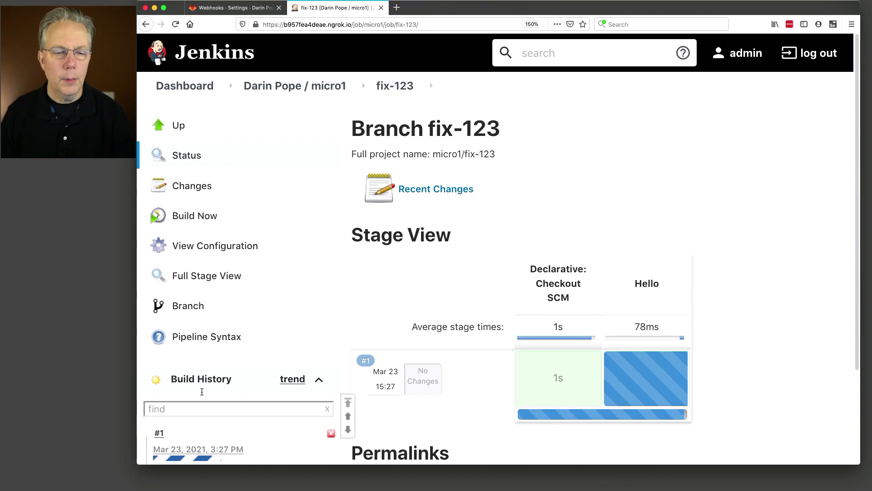
pyautogui.click(186, 458)
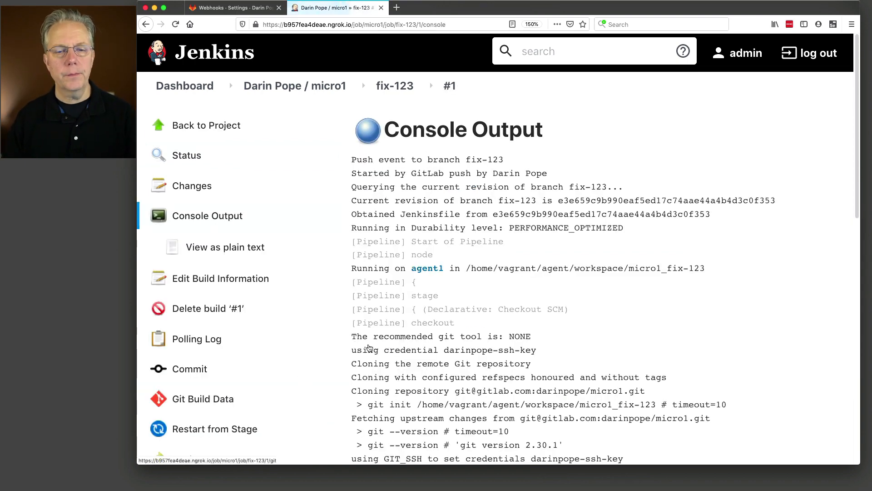
pyautogui.scroll(-8, 427, 317)
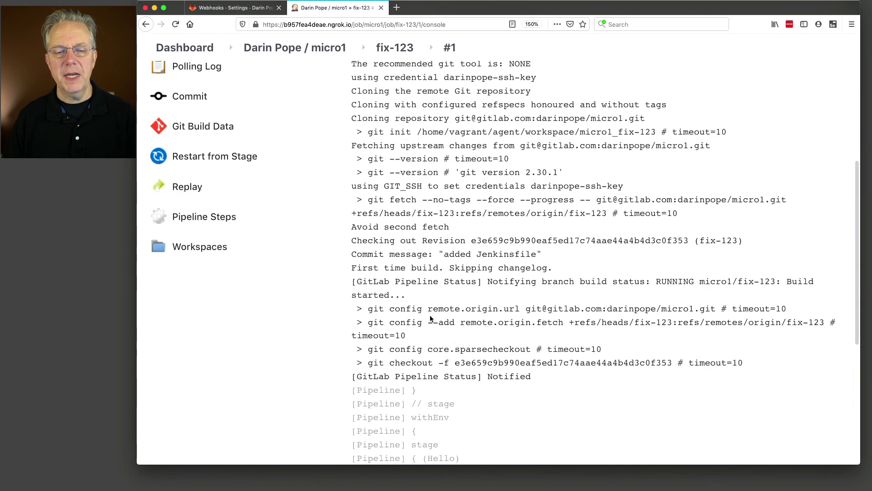
pyautogui.scroll(-3, 430, 317)
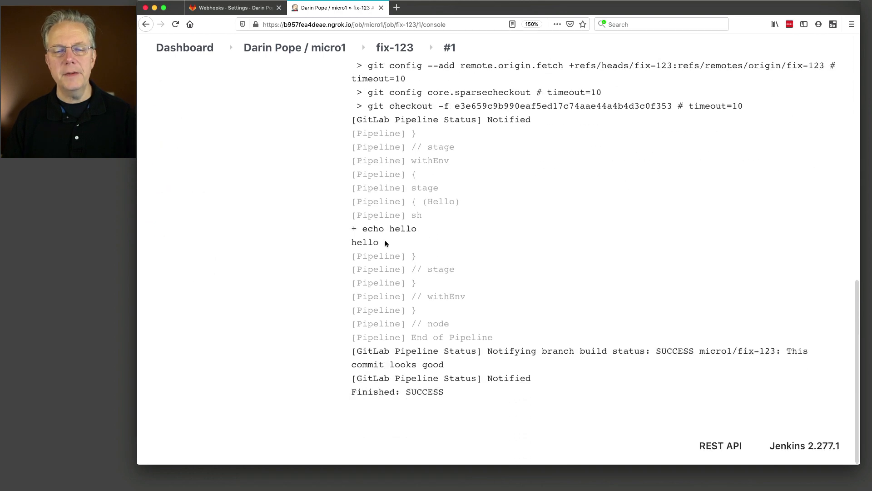
pyautogui.moveTo(385, 242); pyautogui.dragTo(345, 233)
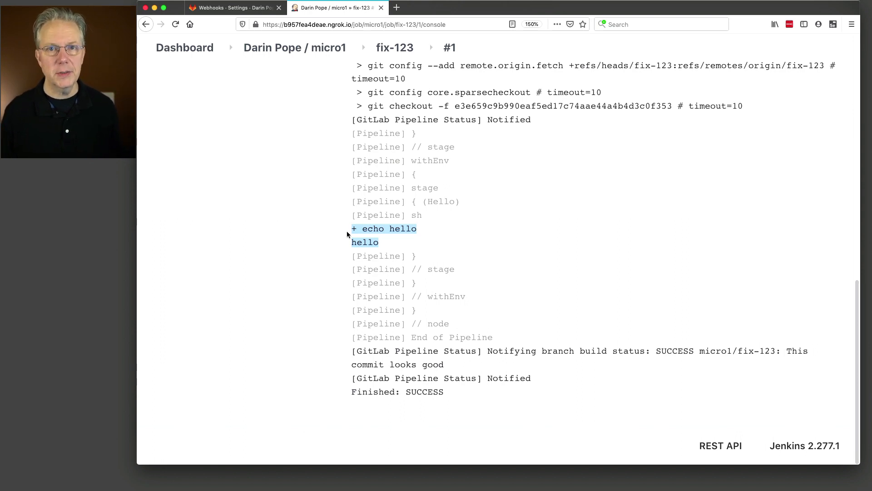
# Step: Return to the micro1 pipeline overview, switch to the terminal and open the Jenkinsfile in vi
pyautogui.click(308, 49)
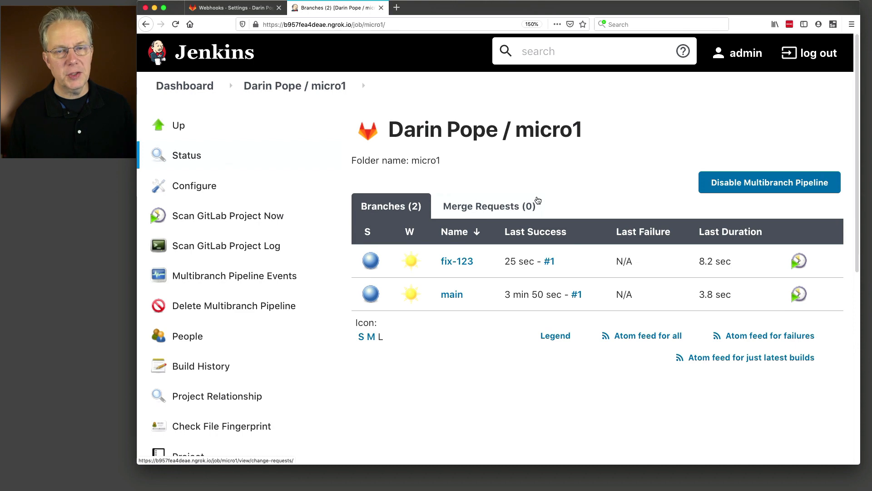
pyautogui.press('super+Tab')
pyautogui.write('vi Jenkinsfile')
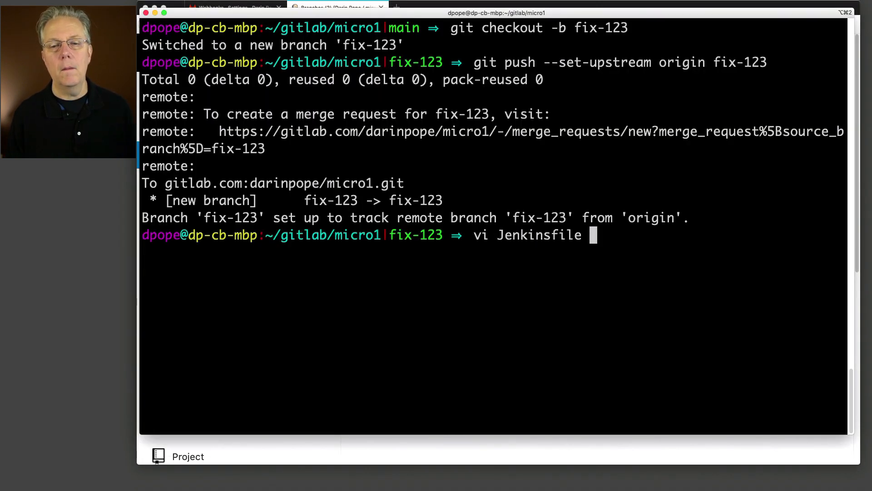
pyautogui.press('Return')
# Step: Add stages after Hello: 'for the fix branch' (when branch fix-*, cat README.md) and 'for the MR' (when branch MR-*, echo 'this only runs for the MRs')
pyautogui.press('j')
pyautogui.press('j')
pyautogui.press('j')
pyautogui.press('j')
pyautogui.press('j')
pyautogui.press('j')
pyautogui.press('j')
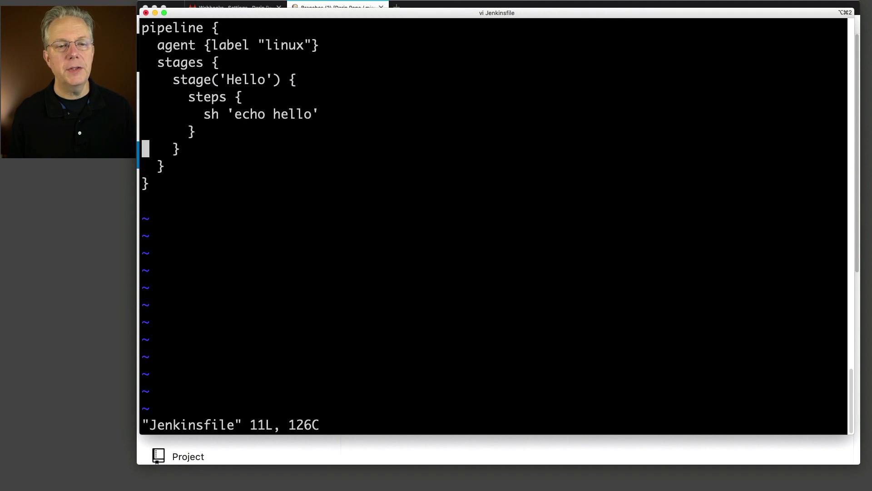
pyautogui.press('o')
pyautogui.write("stage('for the fix branch') {       when {         branch 'fix-*'       }       steps {         sh '''           cat README.md         '''       }     }     stage('for the MR') {       when {         branch 'MR-*'       }       steps {         echo 'this only runs for the MRs'       }     }")
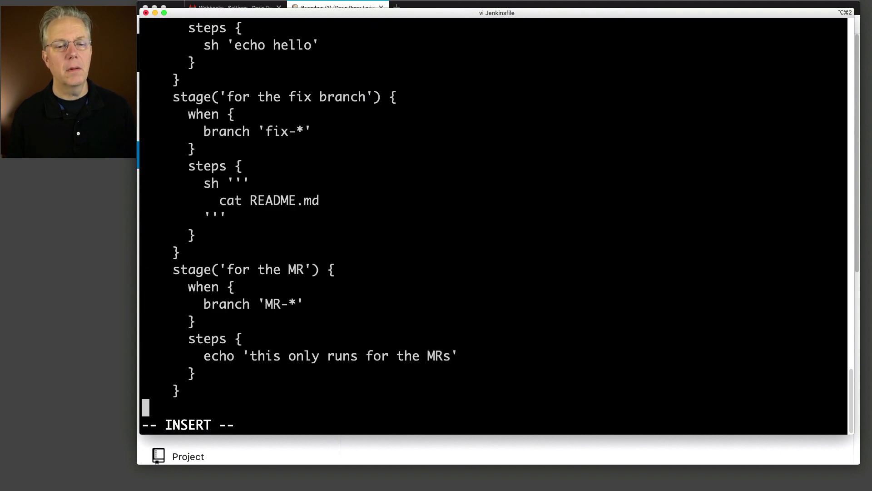
pyautogui.press('Down')
pyautogui.press('Escape')
pyautogui.press('k')
pyautogui.press('d')
pyautogui.press('d')
# Step: Review the when conditions and the steps of the fix branch and MR stages in the Jenkinsfile
pyautogui.press('k')
pyautogui.press('k')
pyautogui.press('k')
pyautogui.press('k')
pyautogui.press('k')
pyautogui.press('k')
pyautogui.press('k')
pyautogui.press('k')
pyautogui.press('k')
pyautogui.press('k')
pyautogui.press('k')
pyautogui.press('k')
pyautogui.press('k')
pyautogui.press('k')
pyautogui.press('k')
pyautogui.press('k')
pyautogui.press('k')
pyautogui.press('k')
pyautogui.press('j')
pyautogui.press('j')
pyautogui.press('j')
pyautogui.press('k')
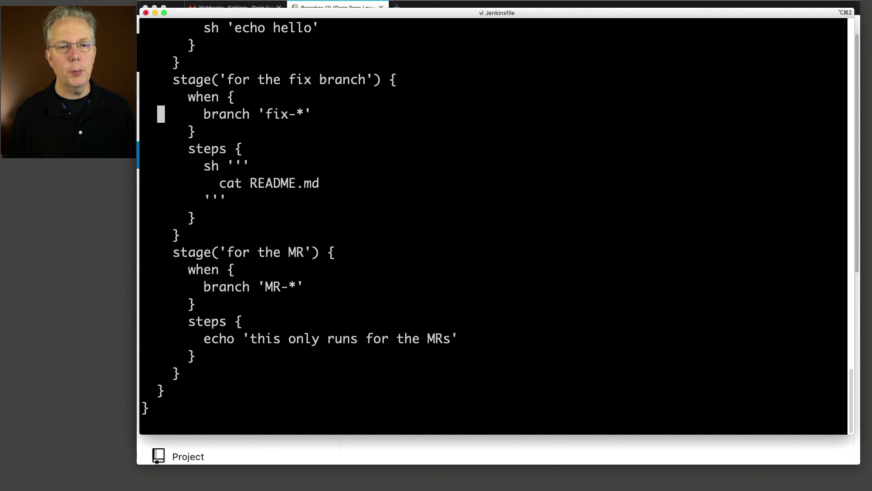
pyautogui.moveTo(174, 96); pyautogui.dragTo(248, 127)
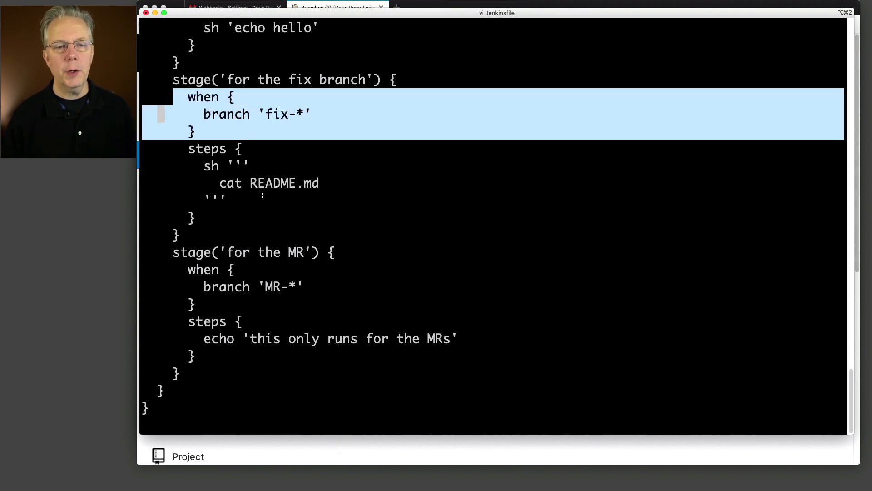
pyautogui.moveTo(336, 184); pyautogui.dragTo(167, 180)
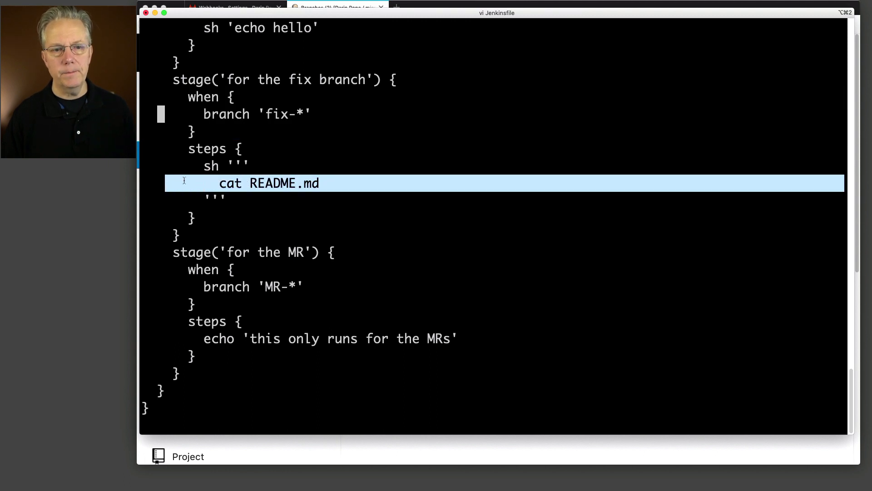
pyautogui.click(313, 279)
pyautogui.moveTo(204, 303); pyautogui.dragTo(142, 274)
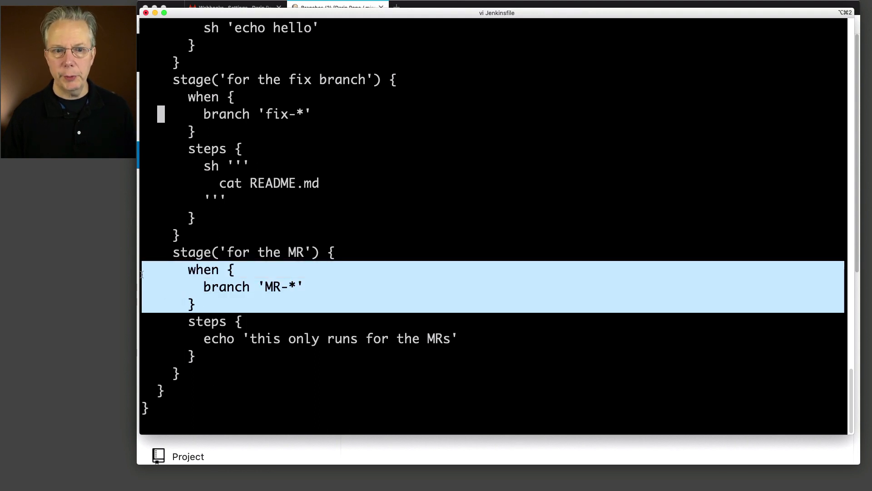
pyautogui.click(245, 334)
pyautogui.moveTo(204, 338); pyautogui.dragTo(468, 343)
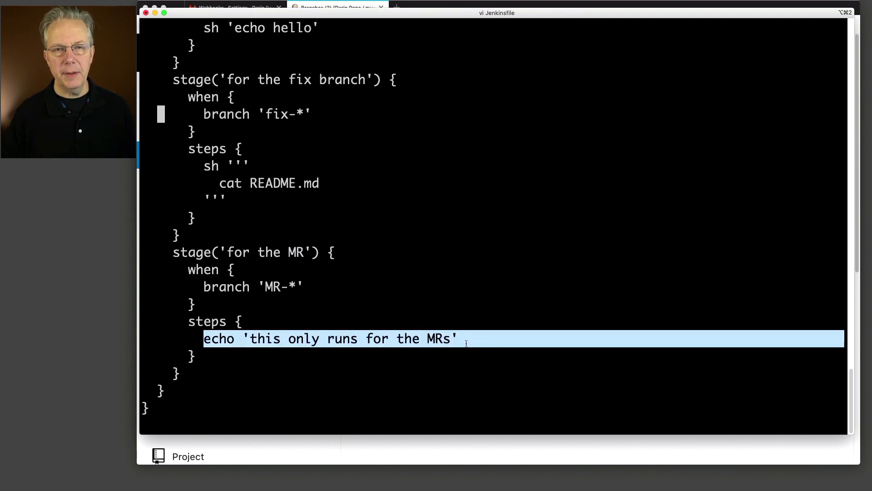
pyautogui.click(462, 271)
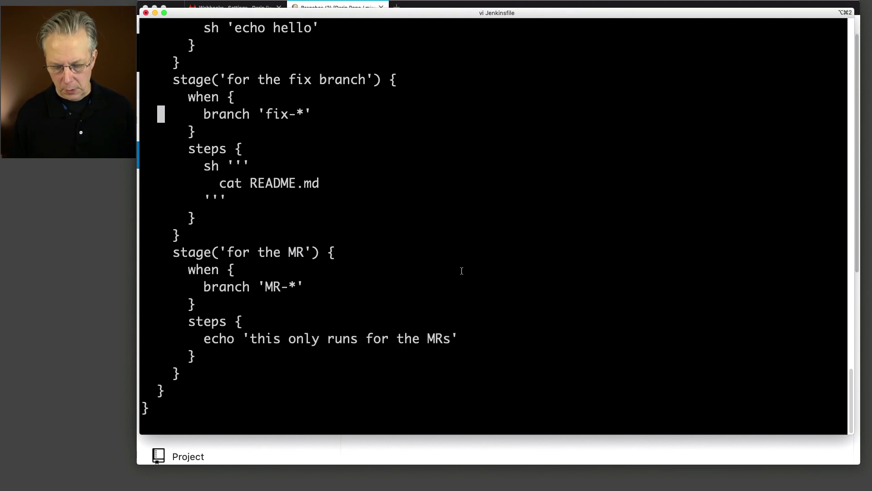
# Step: Save the Jenkinsfile, exit vi and stage the file in git
pyautogui.write(':wq')
pyautogui.press('Return')
pyautogui.write('git add Jen')
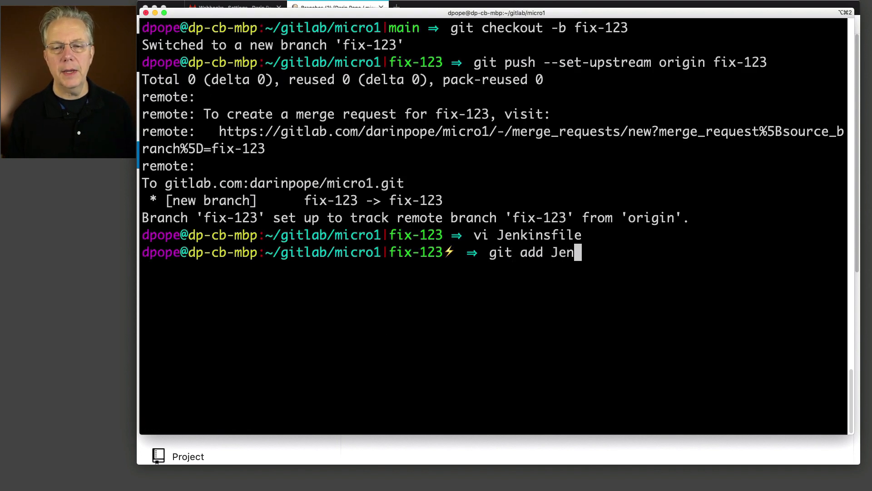
pyautogui.press('Tab')
pyautogui.press('Return')
# Step: Commit the staged change with the message "updated Jenkinsfile" and push the fix-123 branch
pyautogui.write('git commi')
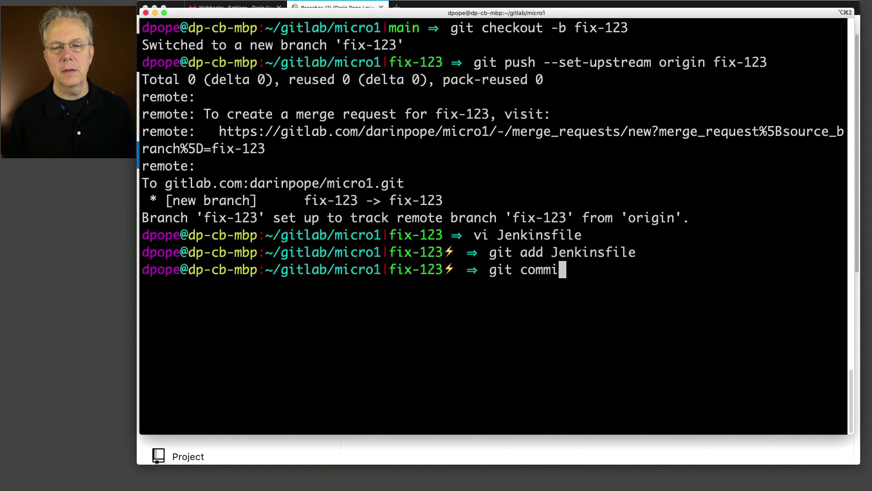
pyautogui.write('t -m "updated ')
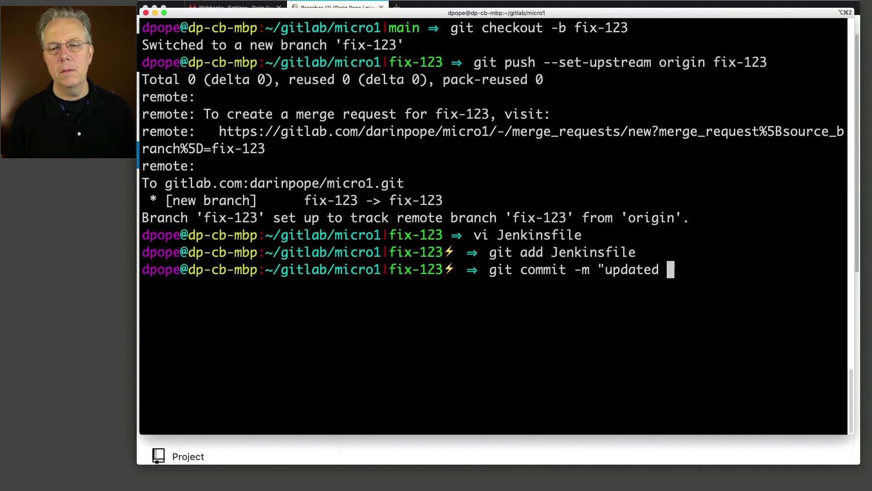
pyautogui.write('Jenkinsfile"')
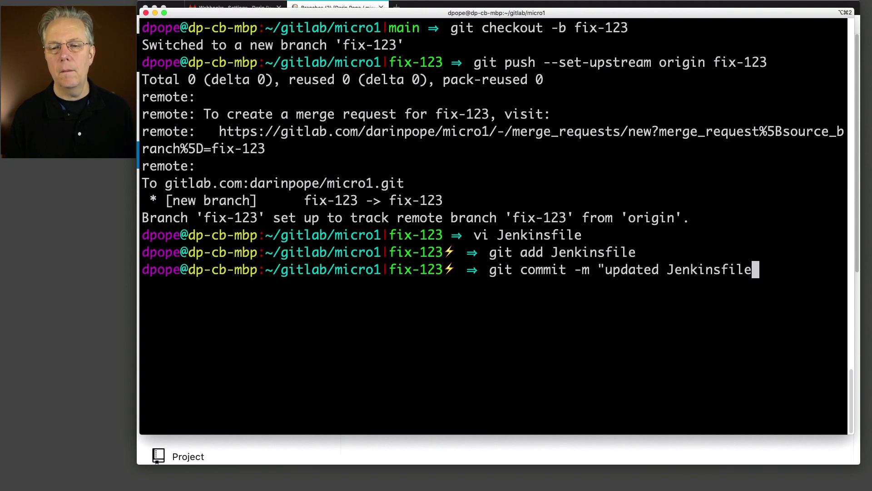
pyautogui.press('Return')
pyautogui.write('g')
pyautogui.write('push')
pyautogui.press('Return')
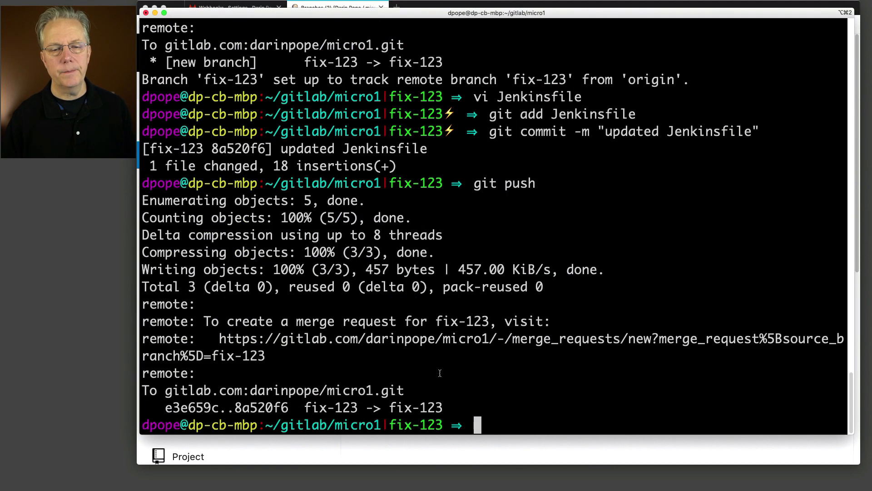
# Step: Switch to Jenkins, refresh the micro1 pipeline page and open the console output of build #2 on the fix-123 branch
pyautogui.click(581, 457)
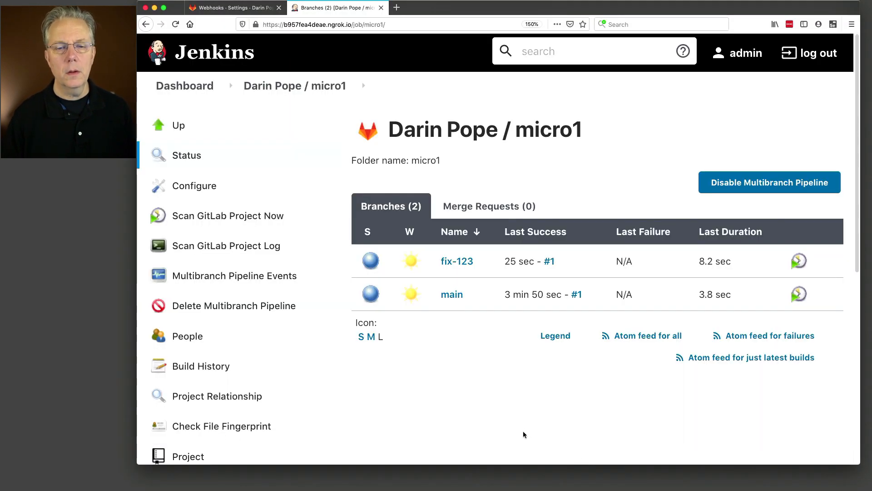
pyautogui.press('super+r')
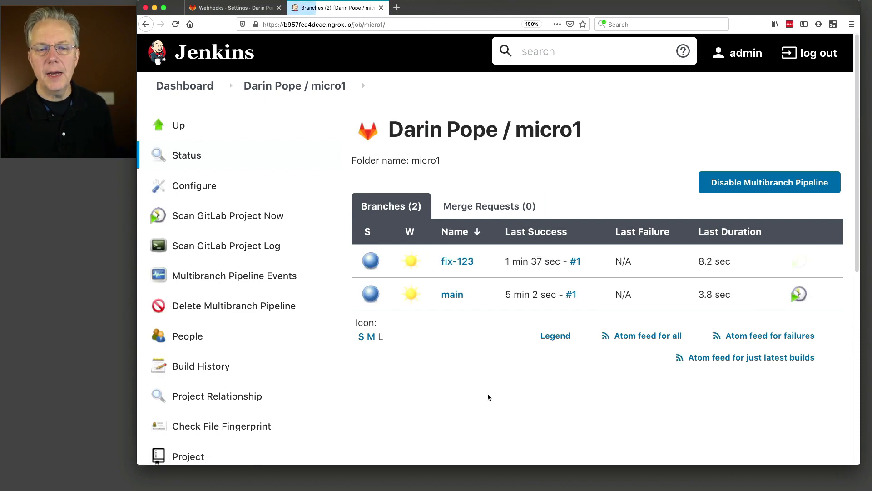
pyautogui.click(466, 263)
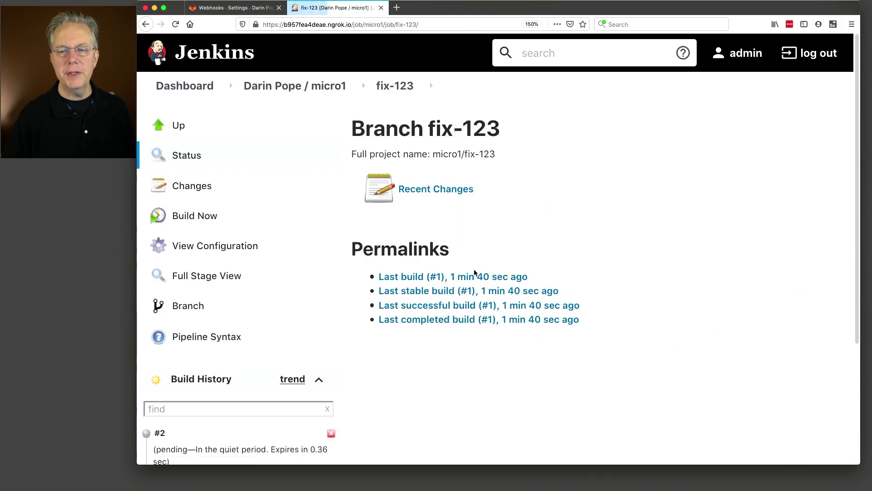
pyautogui.scroll(-3, 239, 386)
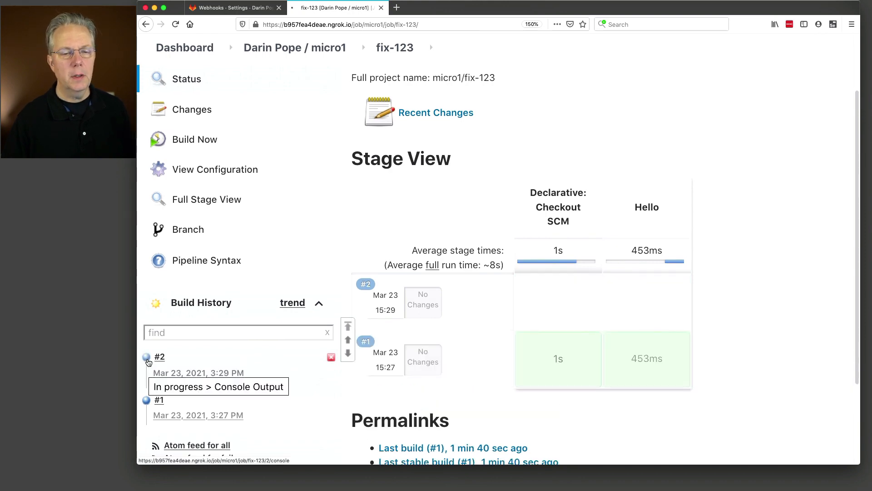
pyautogui.click(159, 370)
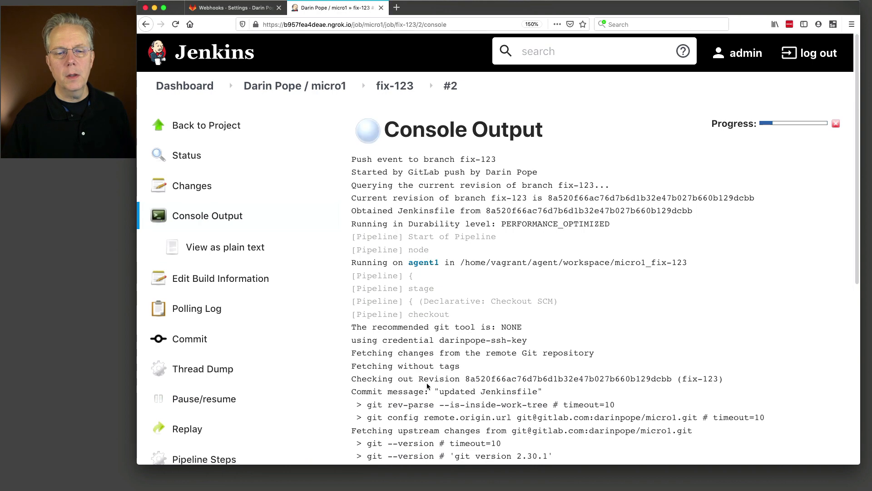
# Step: Examine the output of the Hello, fix branch and MR stages in the build #2 console log
pyautogui.scroll(-6, 427, 383)
pyautogui.scroll(-10, 427, 384)
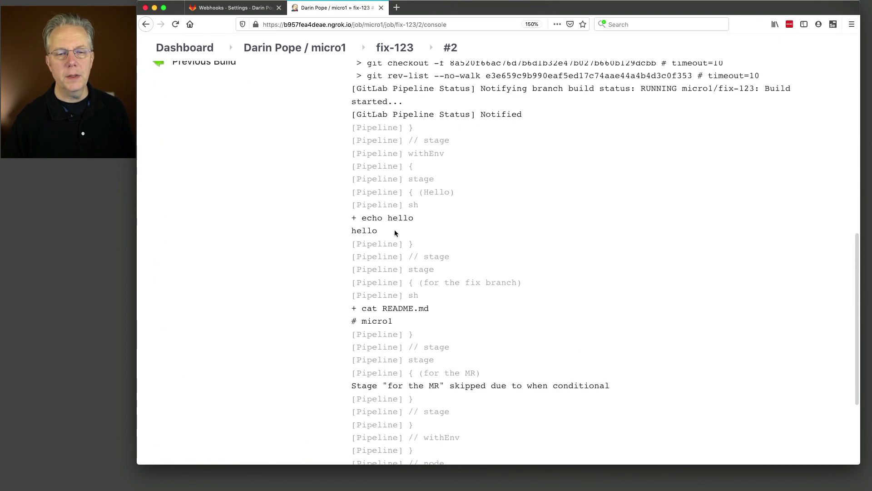
pyautogui.moveTo(349, 220); pyautogui.dragTo(411, 231)
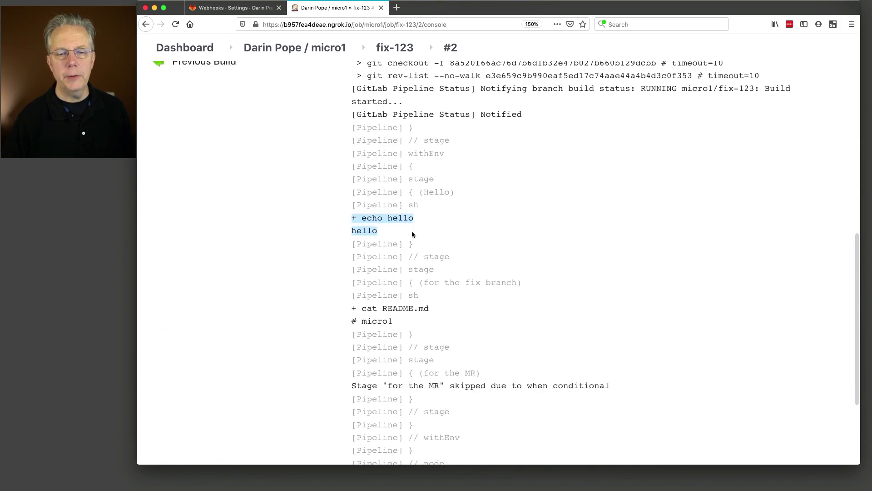
pyautogui.click(354, 309)
pyautogui.moveTo(353, 309); pyautogui.dragTo(415, 326)
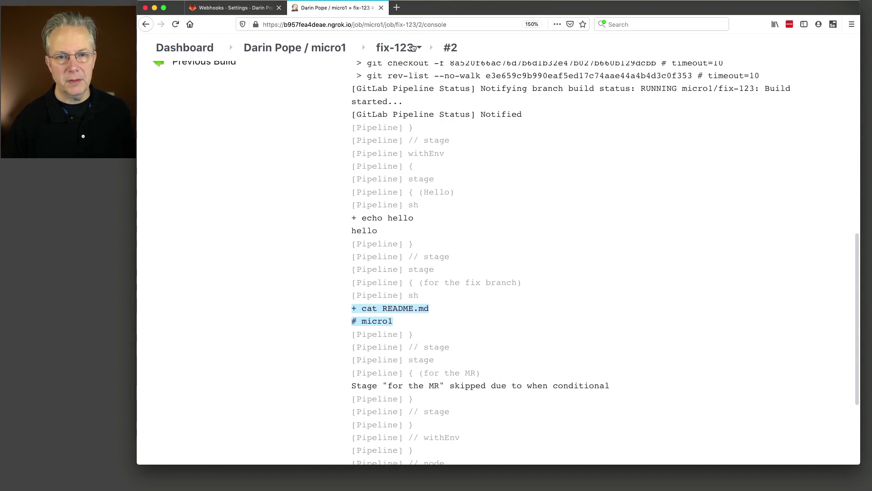
pyautogui.scroll(-5, 472, 268)
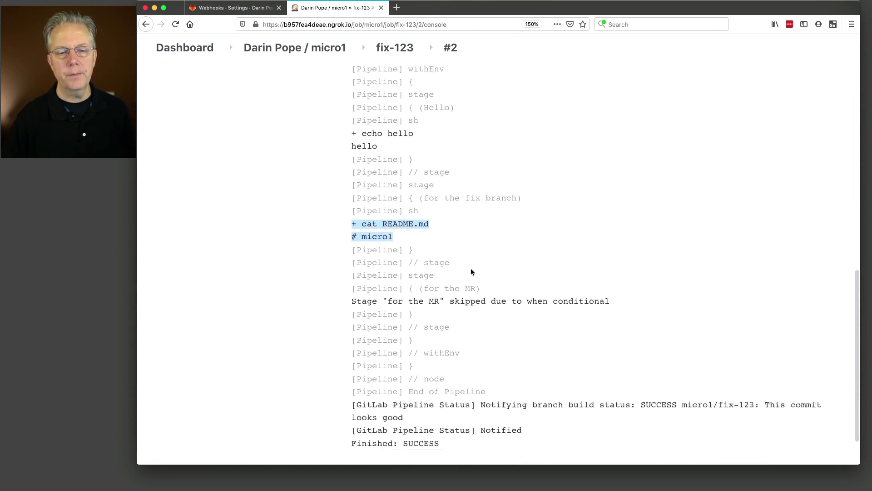
pyautogui.moveTo(353, 253); pyautogui.dragTo(550, 259)
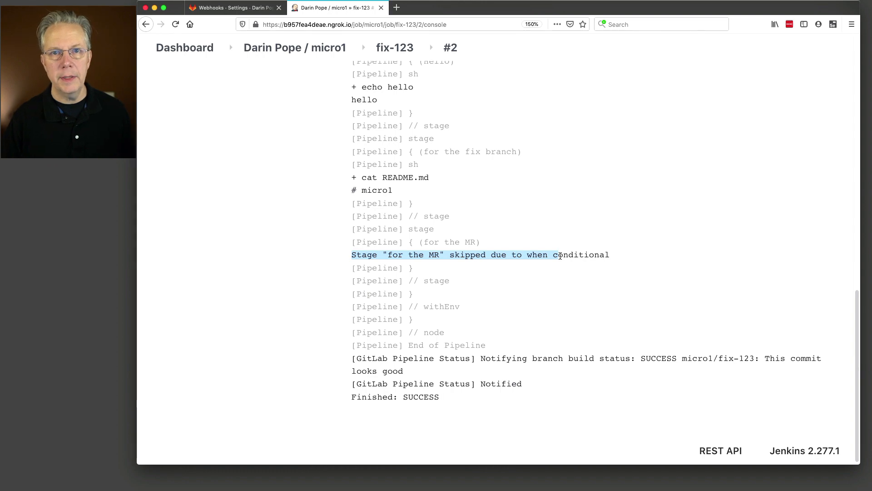
pyautogui.scroll(15, 560, 256)
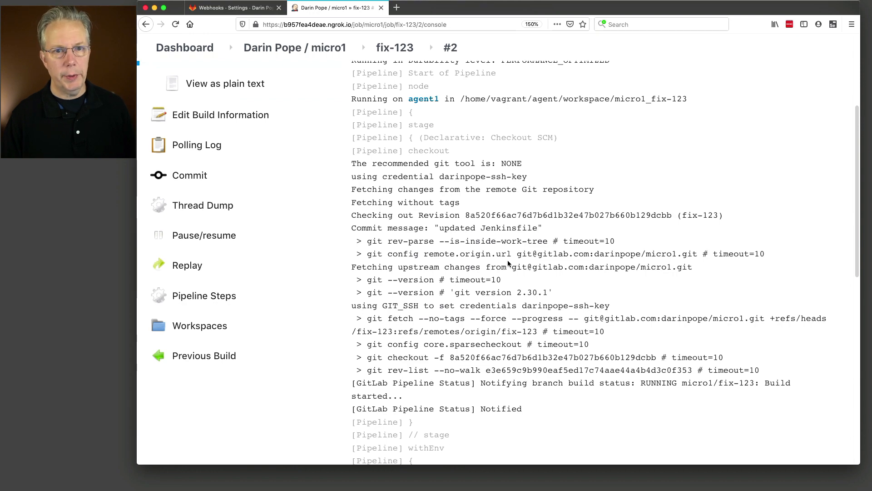
# Step: In GitLab, open the micro1 project and submit a merge request titled "updated Jenkinsfile" from fix-123 into main
pyautogui.click(243, 9)
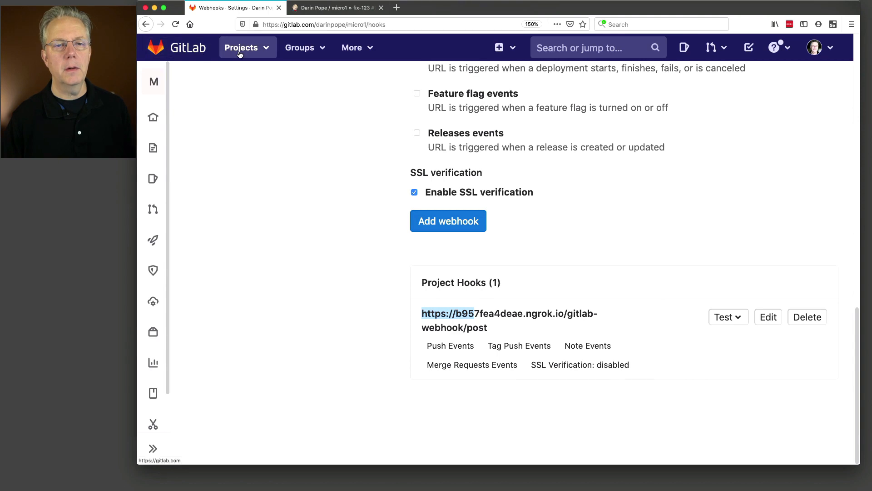
pyautogui.scroll(15, 277, 136)
pyautogui.click(258, 80)
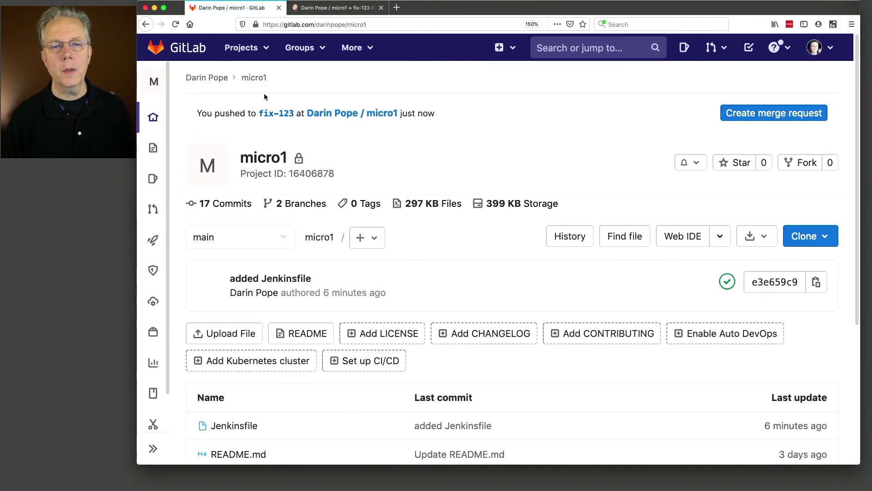
pyautogui.click(756, 114)
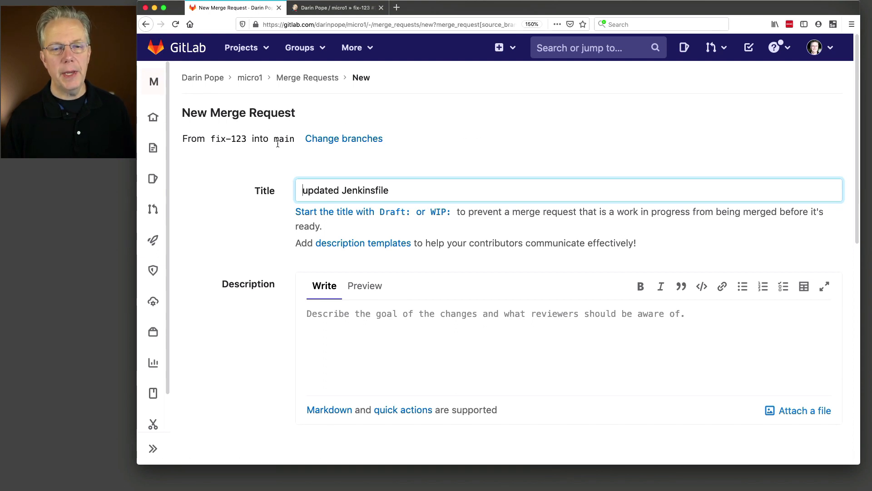
pyautogui.scroll(-5, 271, 142)
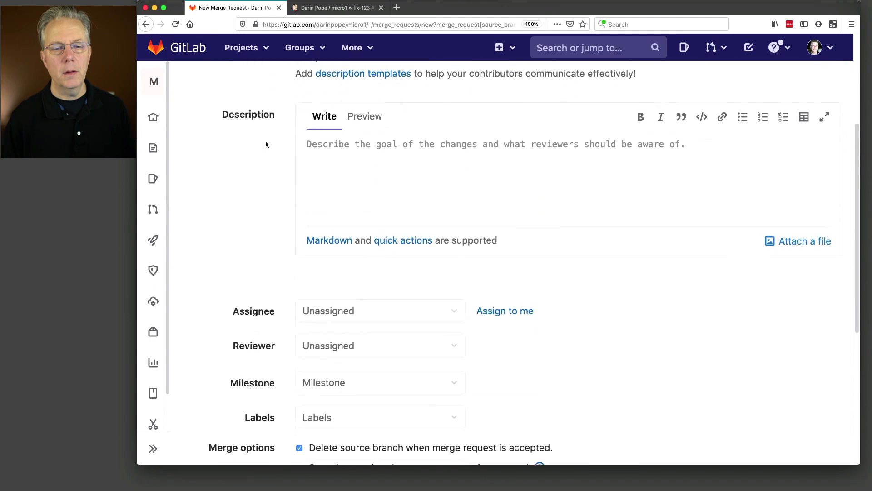
pyautogui.scroll(-4, 266, 144)
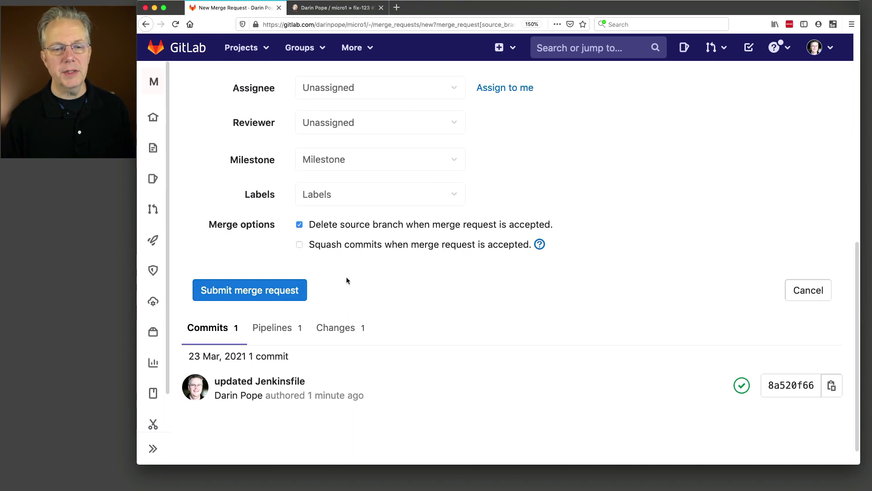
pyautogui.click(281, 291)
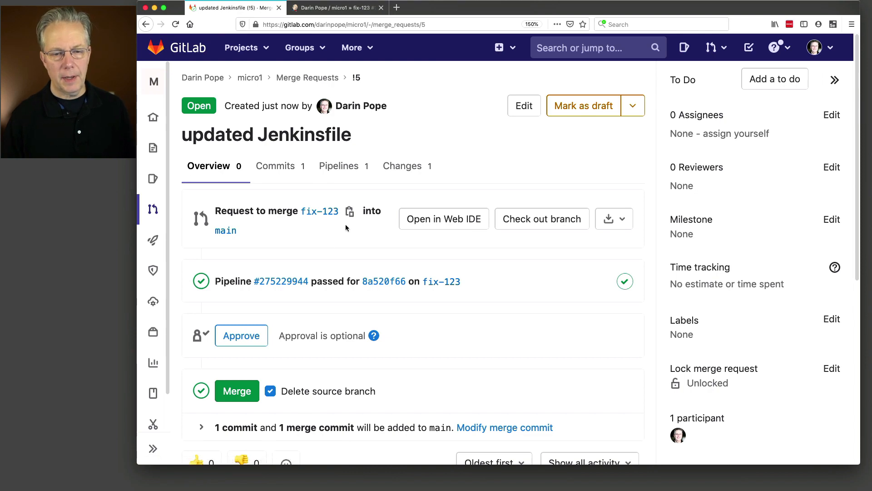
# Step: Return to the micro1 pipeline in Jenkins and view its list of merge requests
pyautogui.click(315, 8)
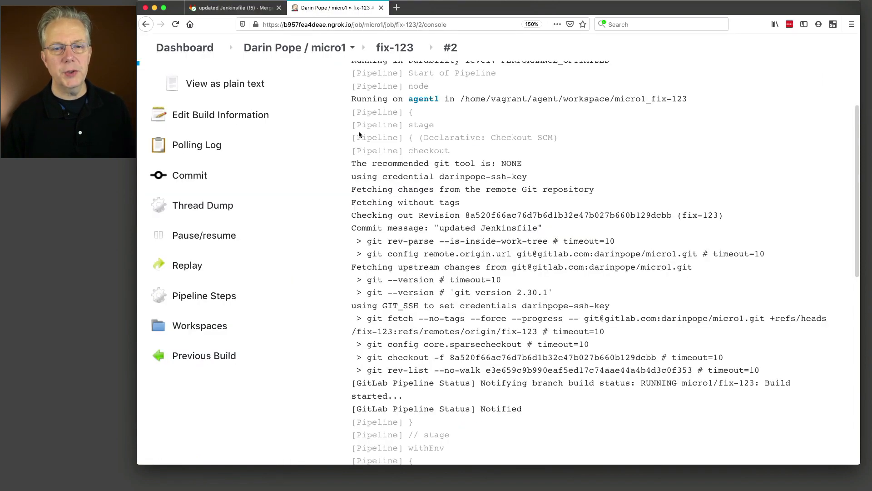
pyautogui.click(324, 49)
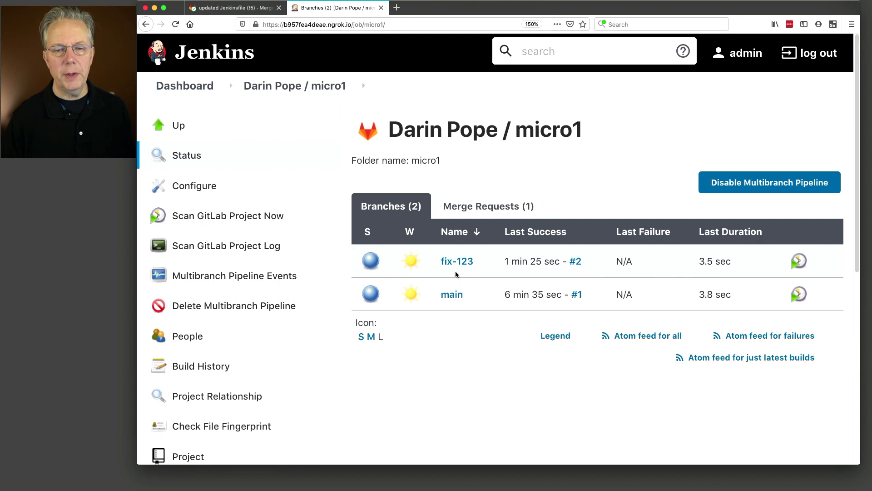
pyautogui.click(496, 208)
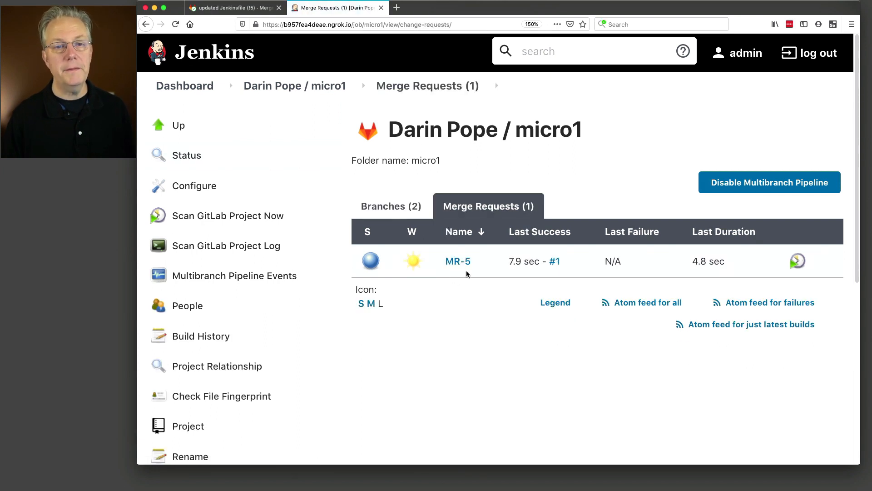
# Step: Check the merge request's number in GitLab and open the console output of build #1 for MR-5 in Jenkins
pyautogui.click(245, 8)
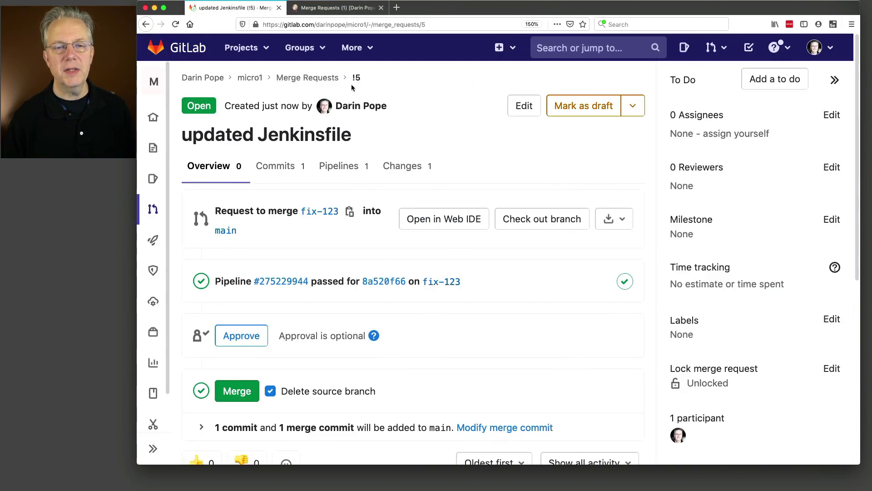
pyautogui.click(330, 10)
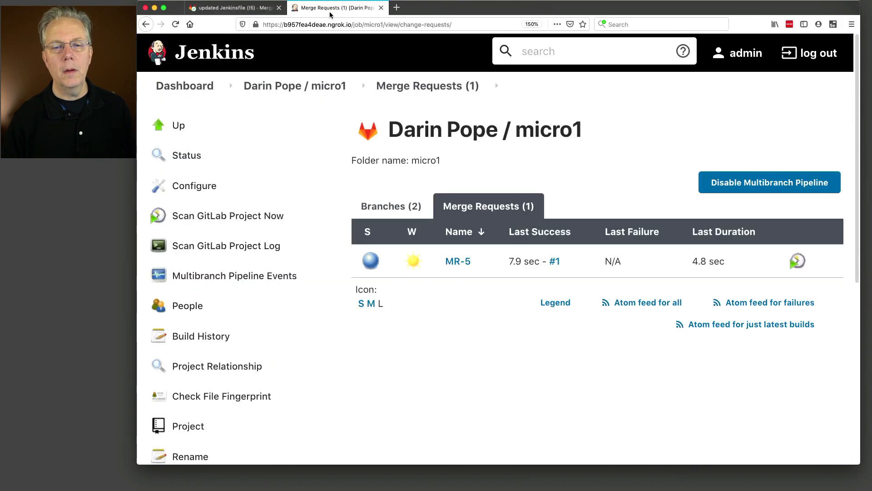
pyautogui.click(457, 262)
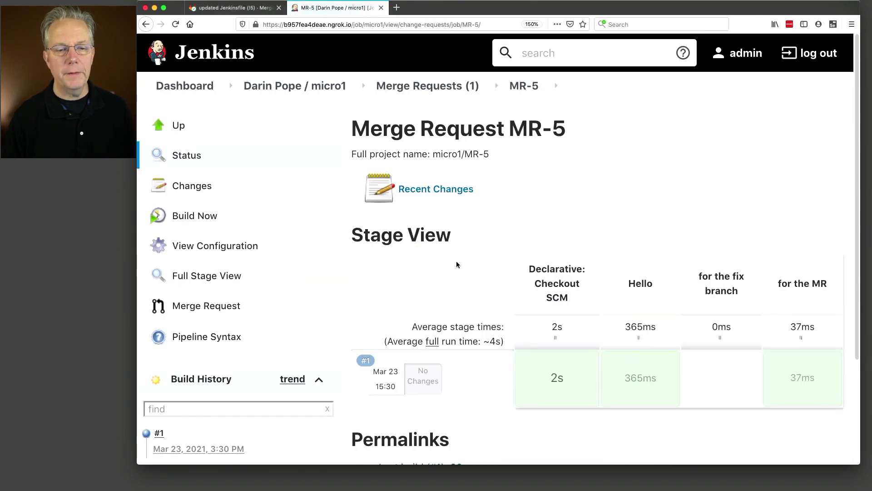
pyautogui.click(147, 433)
# Step: Examine the Hello, fix branch and MR stages in the MR-5 console log, and return to micro1's branch and merge request lists
pyautogui.scroll(-15, 414, 364)
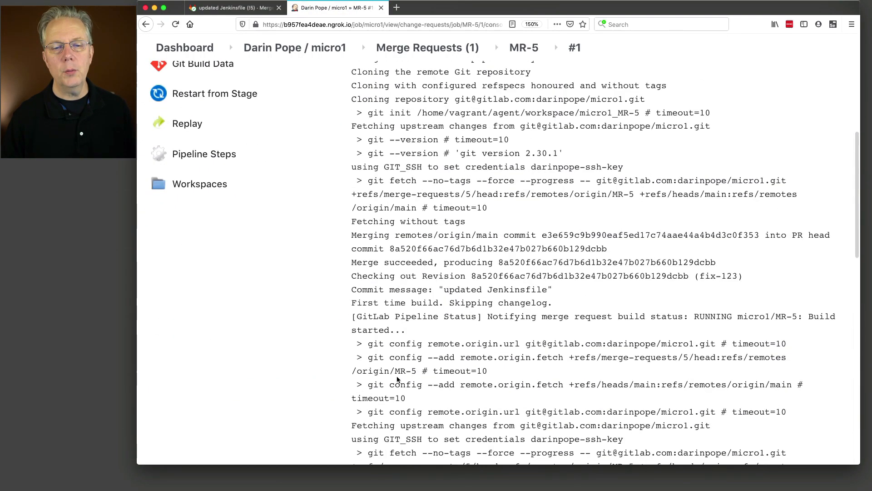
pyautogui.scroll(-5, 396, 377)
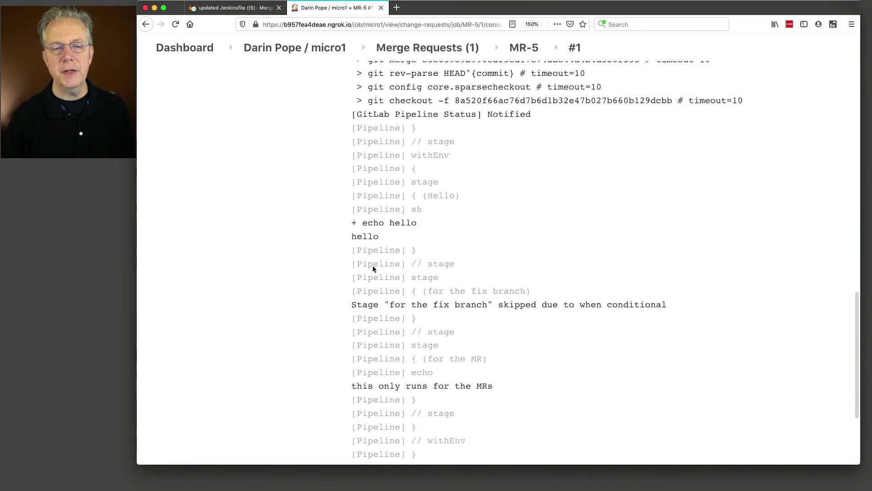
pyautogui.moveTo(352, 223); pyautogui.dragTo(384, 236)
pyautogui.moveTo(352, 305); pyautogui.dragTo(666, 304)
pyautogui.click(495, 382)
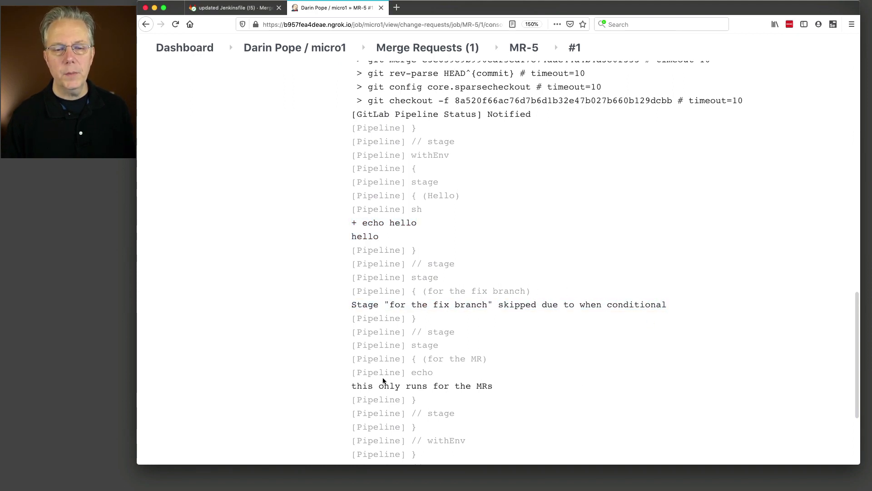
pyautogui.moveTo(352, 386); pyautogui.dragTo(483, 385)
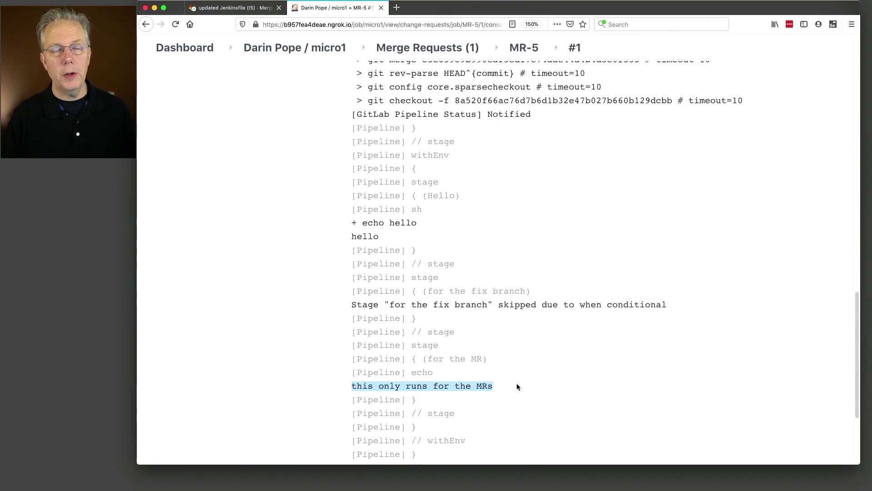
pyautogui.click(311, 49)
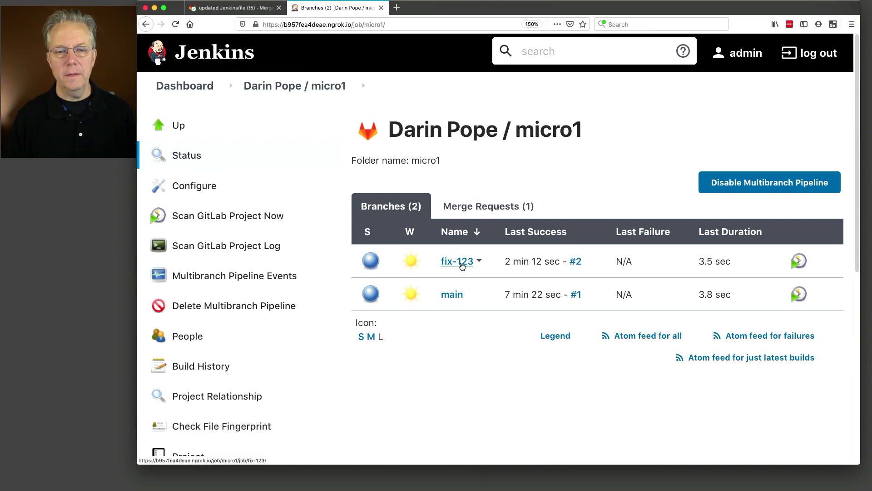
pyautogui.click(484, 212)
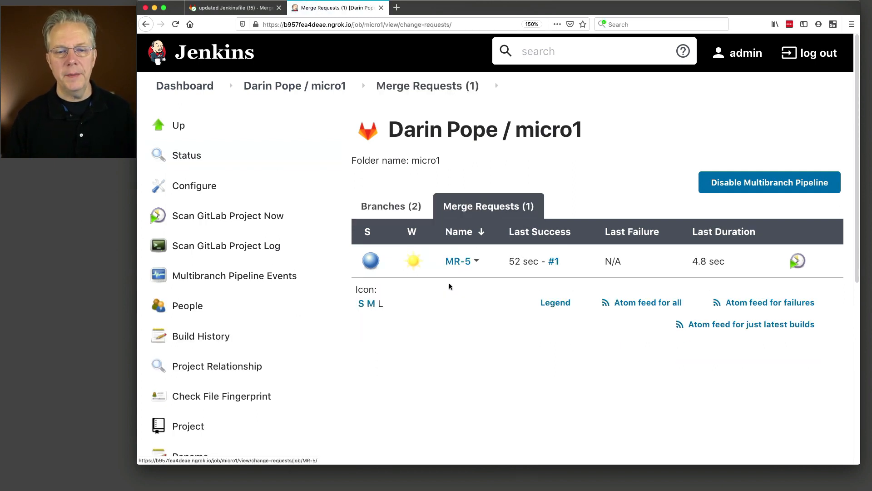
# Step: Switch to GitLab and merge the "updated Jenkinsfile" merge request into main, with the source branch set for deletion
pyautogui.click(242, 11)
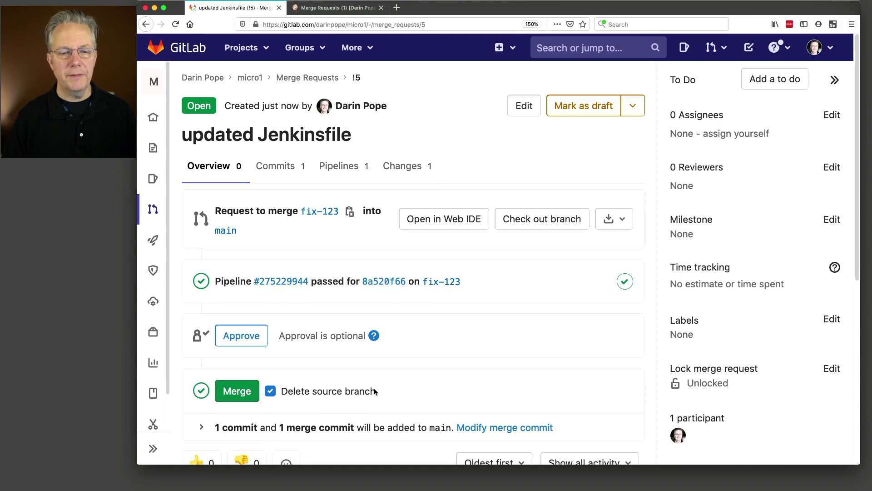
pyautogui.click(237, 391)
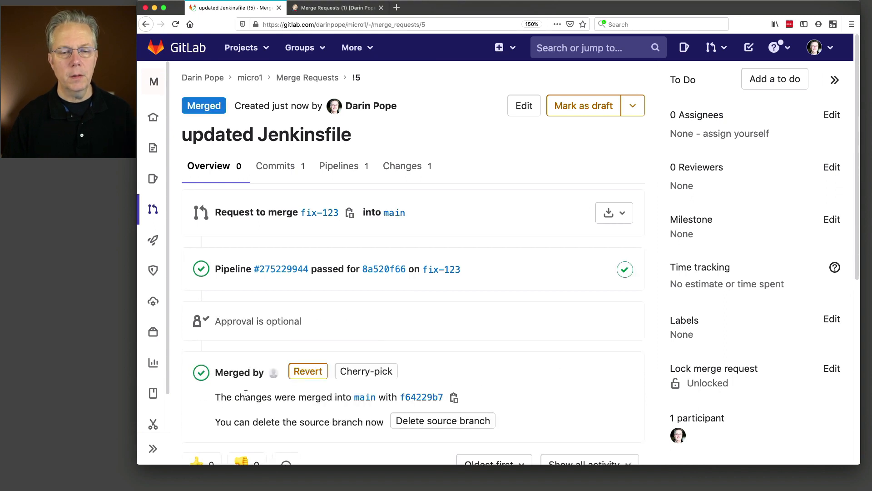
pyautogui.scroll(-3, 245, 392)
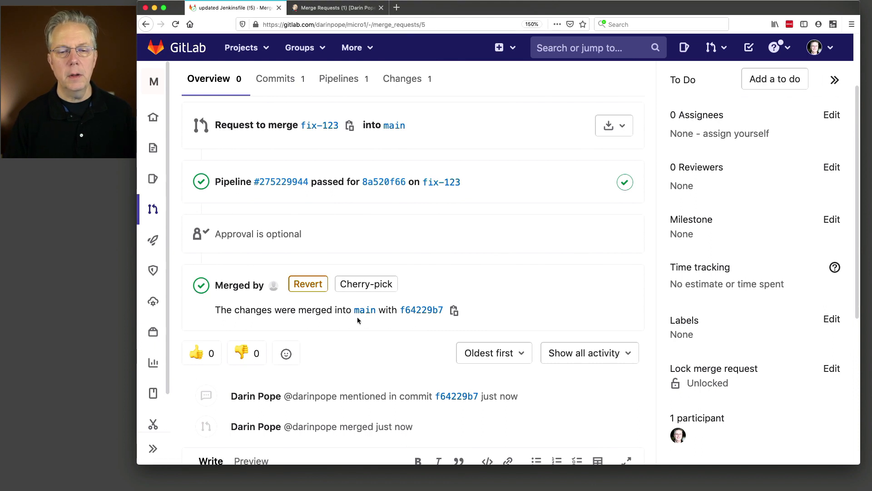
pyautogui.scroll(-2, 359, 348)
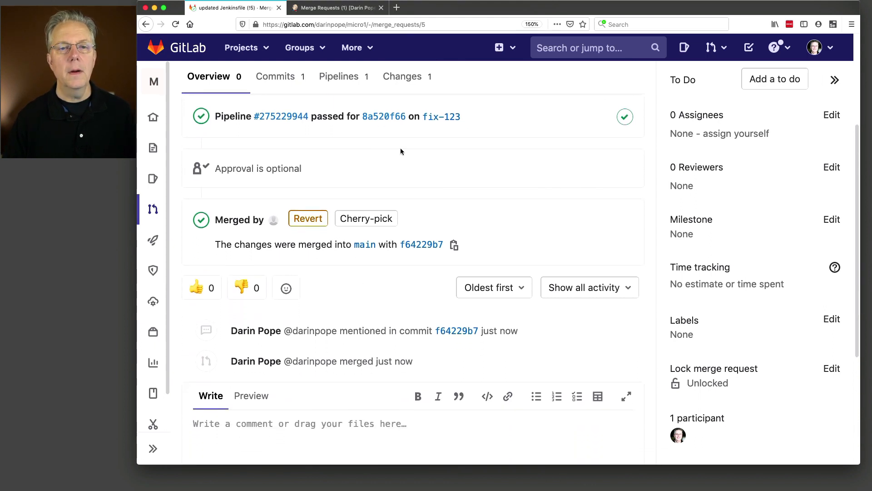
# Step: Switch to Jenkins and check the status of the micro1 pipeline's branches and merge requests after the merge
pyautogui.click(329, 9)
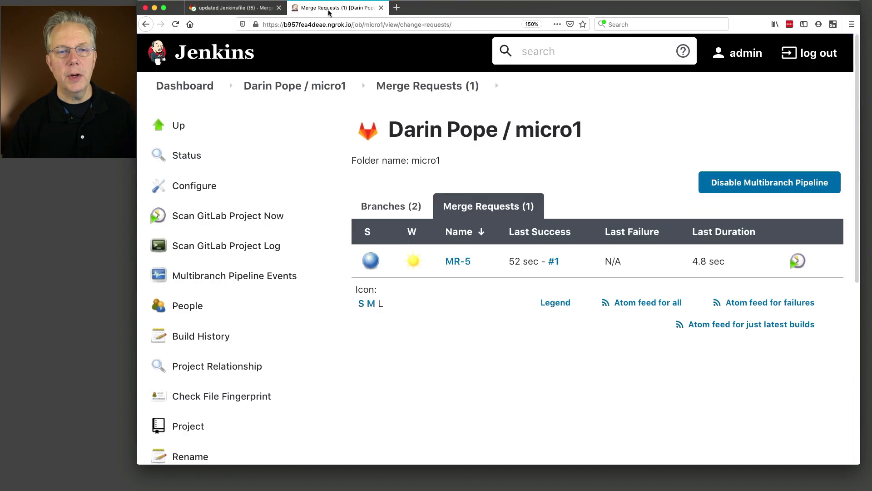
pyautogui.click(305, 90)
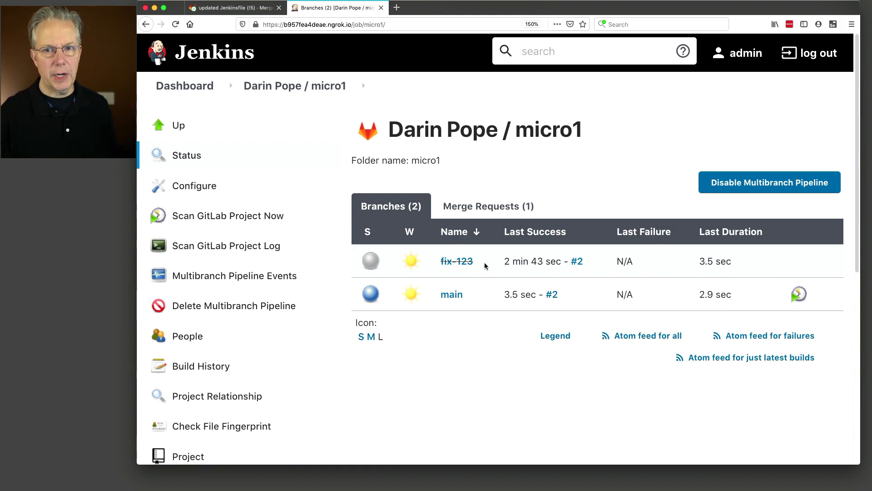
pyautogui.click(487, 207)
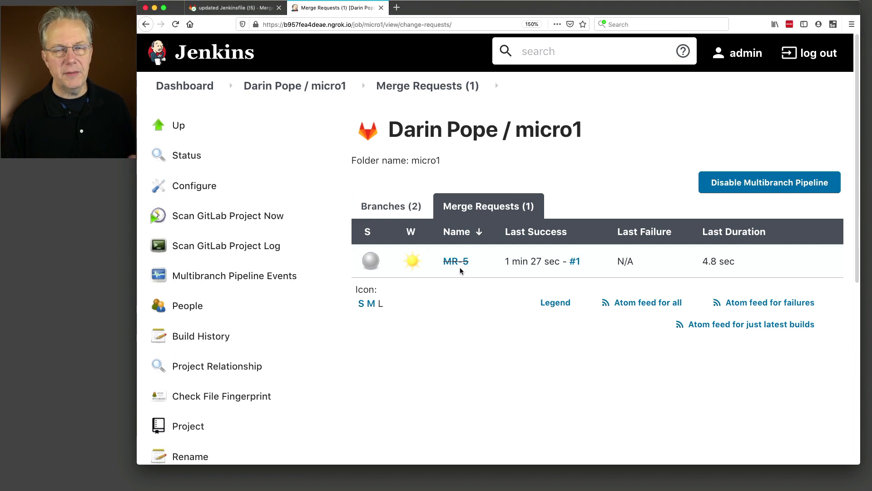
# Step: Run a scan of the GitLab project for micro1 and view the refreshed branch and merge request lists
pyautogui.click(268, 216)
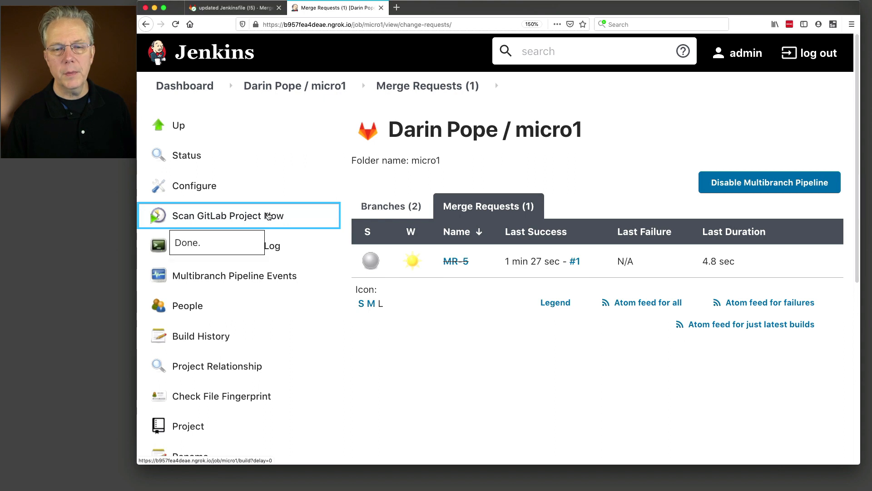
pyautogui.click(330, 115)
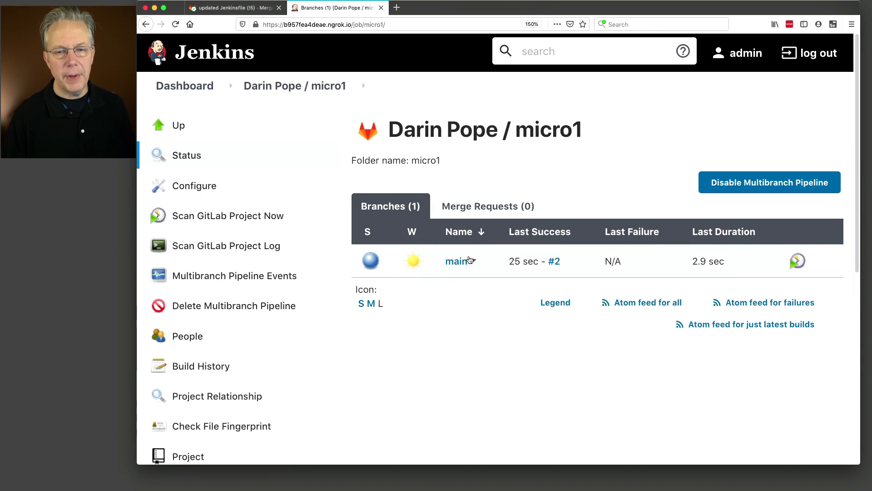
pyautogui.click(485, 211)
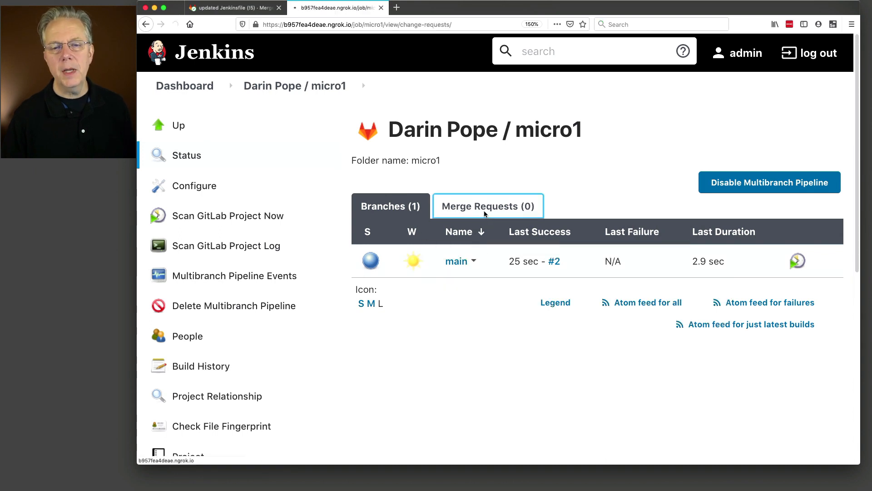
# Step: Open the main branch job from the micro1 branch list and display the console output of build #2
pyautogui.click(404, 207)
pyautogui.click(455, 261)
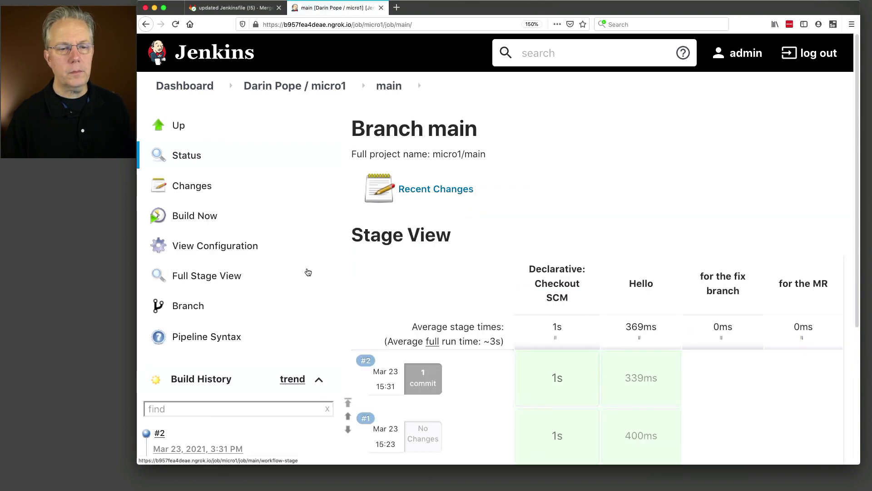
pyautogui.click(146, 433)
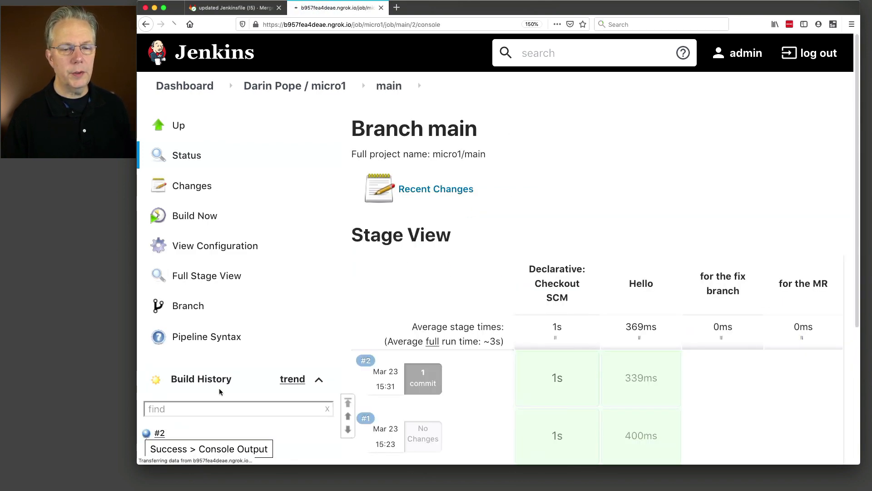
# Step: Examine how the fix branch and MR stages were handled in main's build #2 console log, through to its end
pyautogui.scroll(-5, 379, 333)
pyautogui.scroll(-5, 379, 334)
pyautogui.moveTo(389, 299); pyautogui.dragTo(528, 281)
pyautogui.scroll(-3, 405, 283)
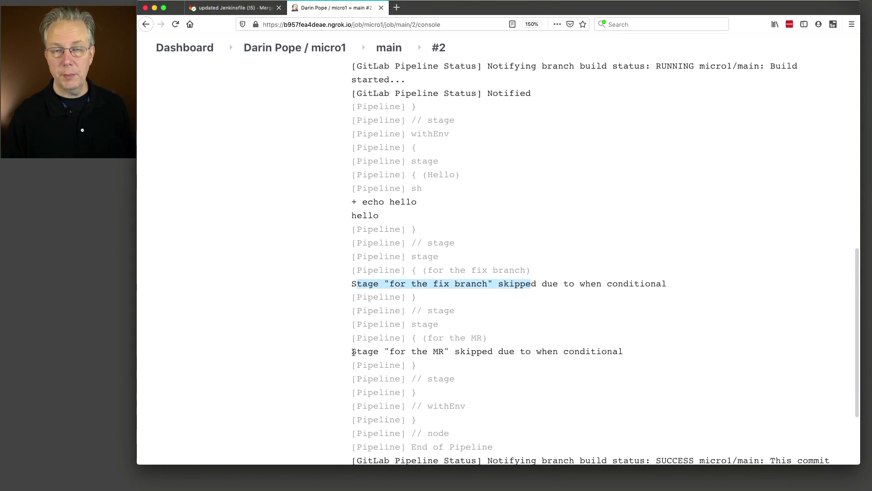
pyautogui.moveTo(353, 352); pyautogui.dragTo(467, 351)
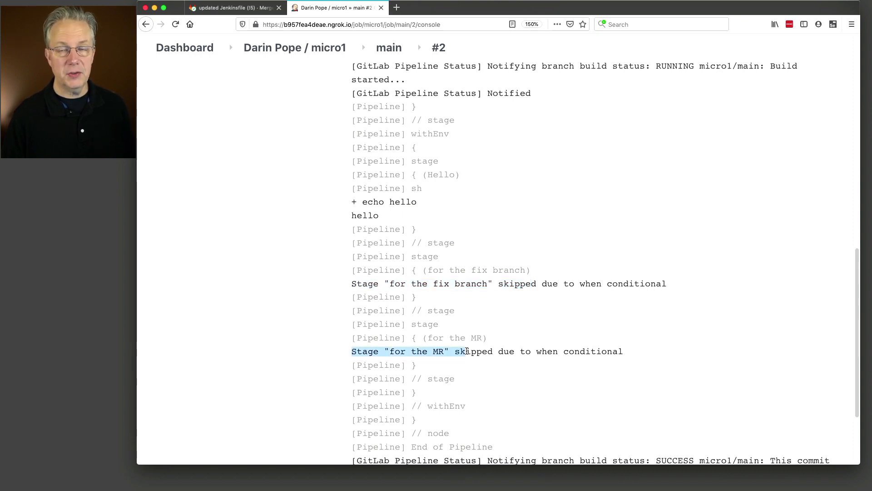
pyautogui.scroll(-4, 463, 349)
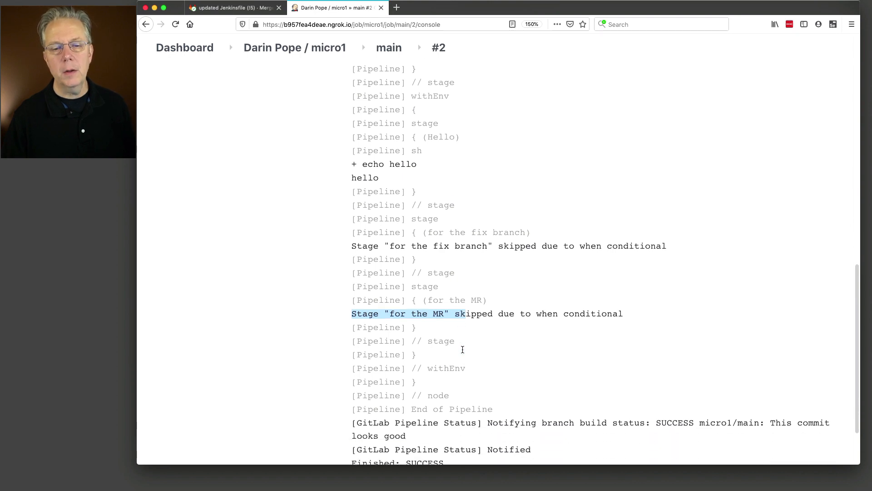